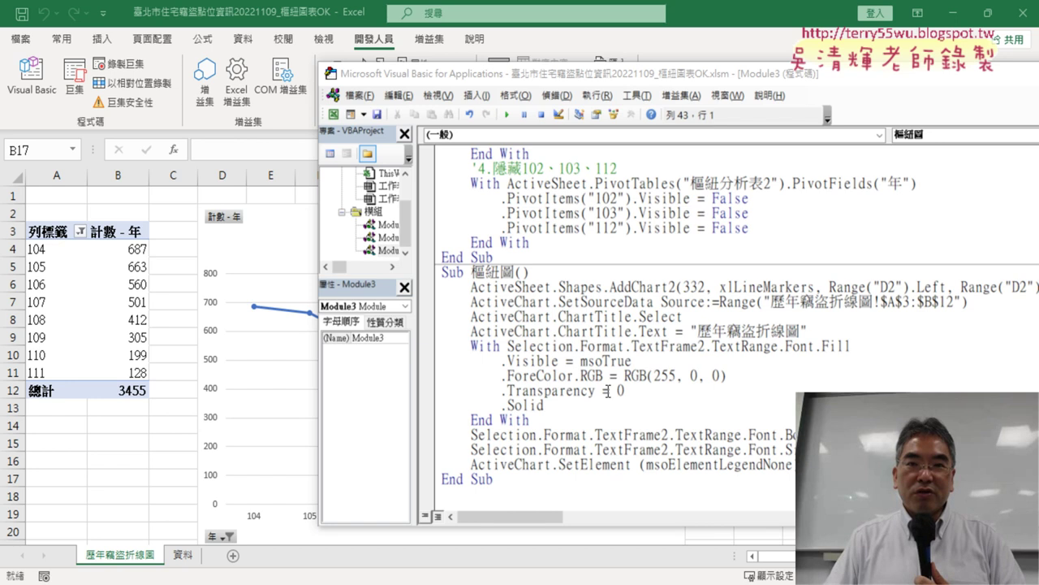
# Step: Delete the old 歷年竊盜折線圖 line-chart sheet
pyautogui.click(615, 390)
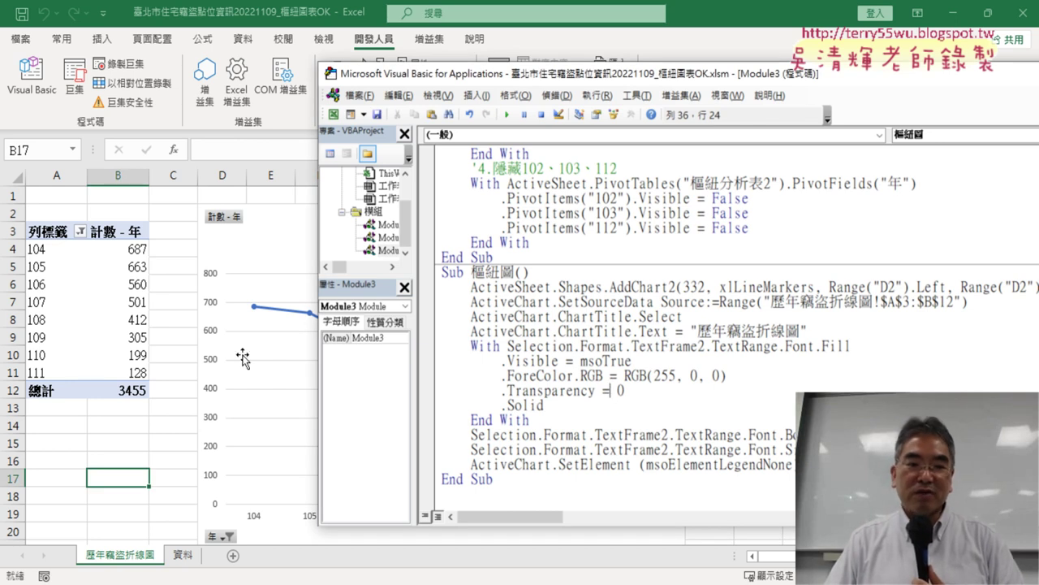
pyautogui.rightClick(142, 558)
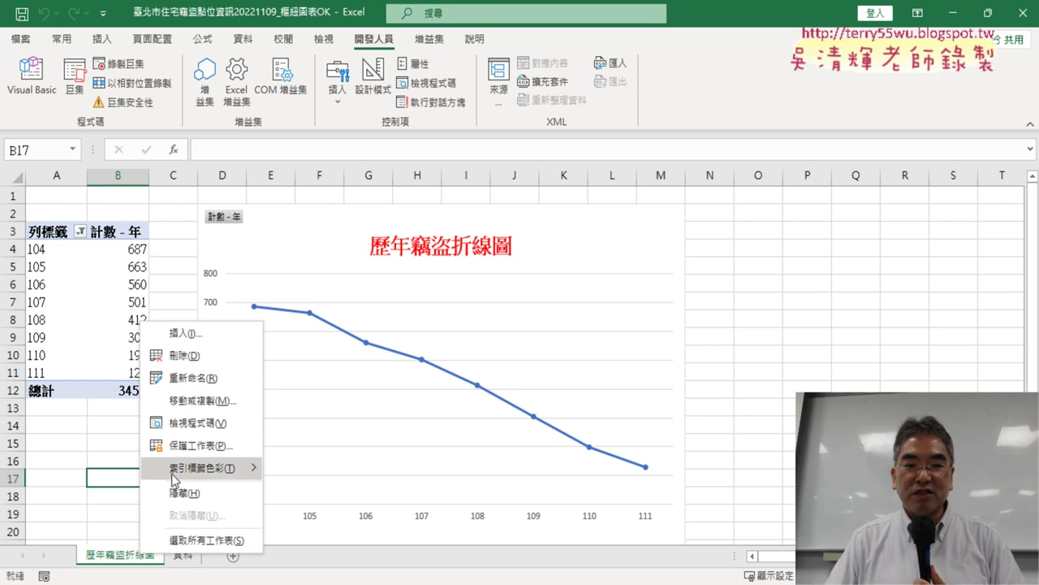
pyautogui.click(195, 354)
pyautogui.click(520, 344)
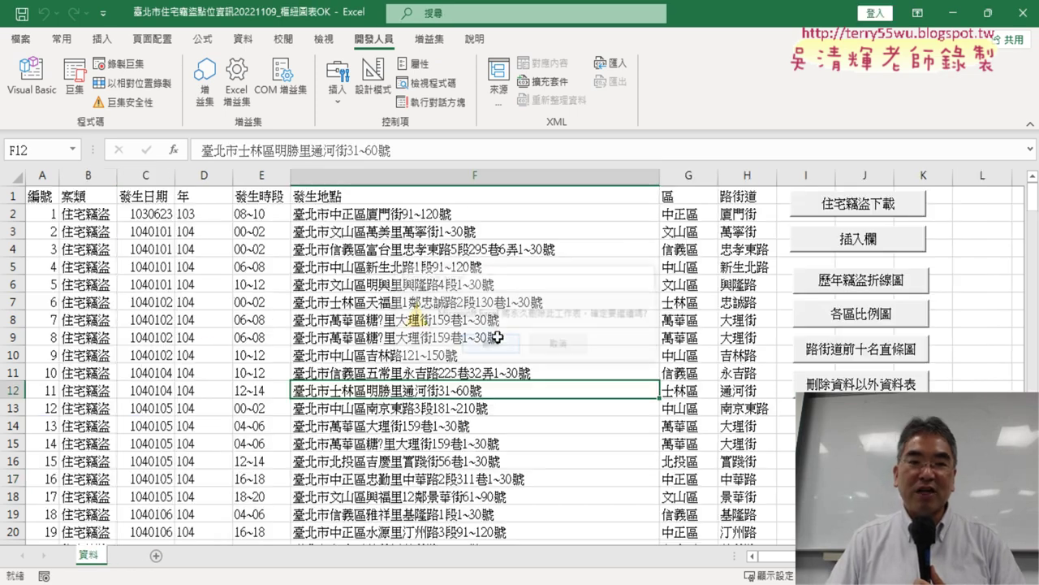
# Step: Run the Sub 樞紐表 macro to build the pivot table on 工作表13
pyautogui.click(31, 77)
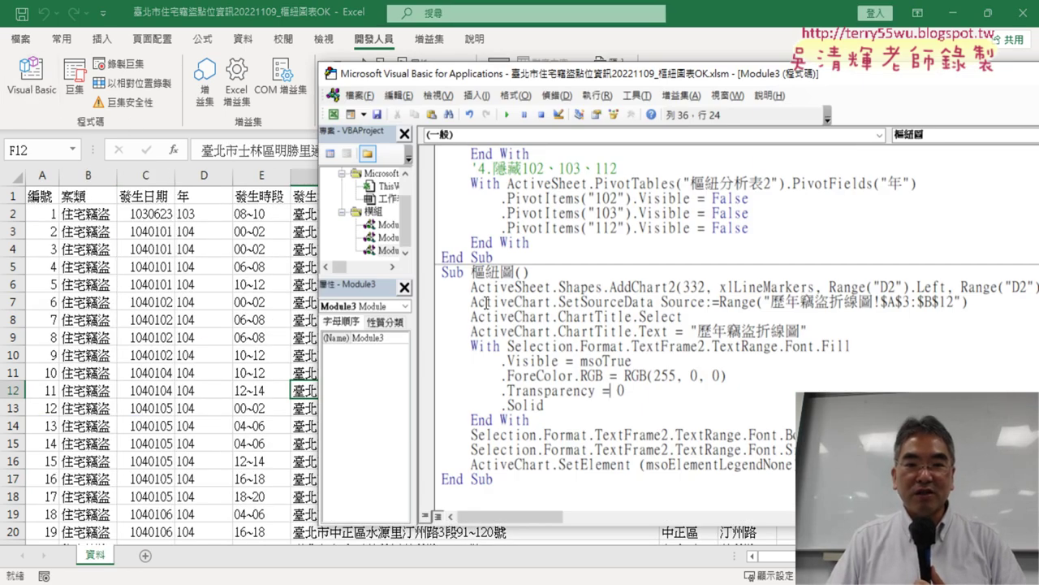
pyautogui.scroll(4, 492, 302)
pyautogui.scroll(2, 492, 302)
pyautogui.click(517, 185)
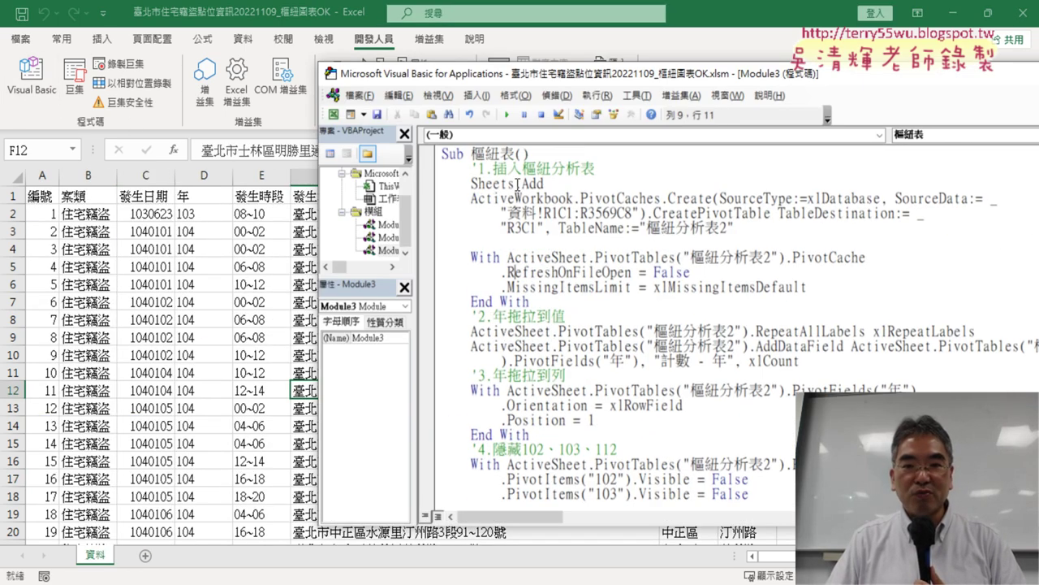
pyautogui.click(507, 115)
# Step: Run the Sub 樞紐圖 chart macro, which fails with error 1004
pyautogui.scroll(-4, 536, 358)
pyautogui.scroll(-2, 535, 358)
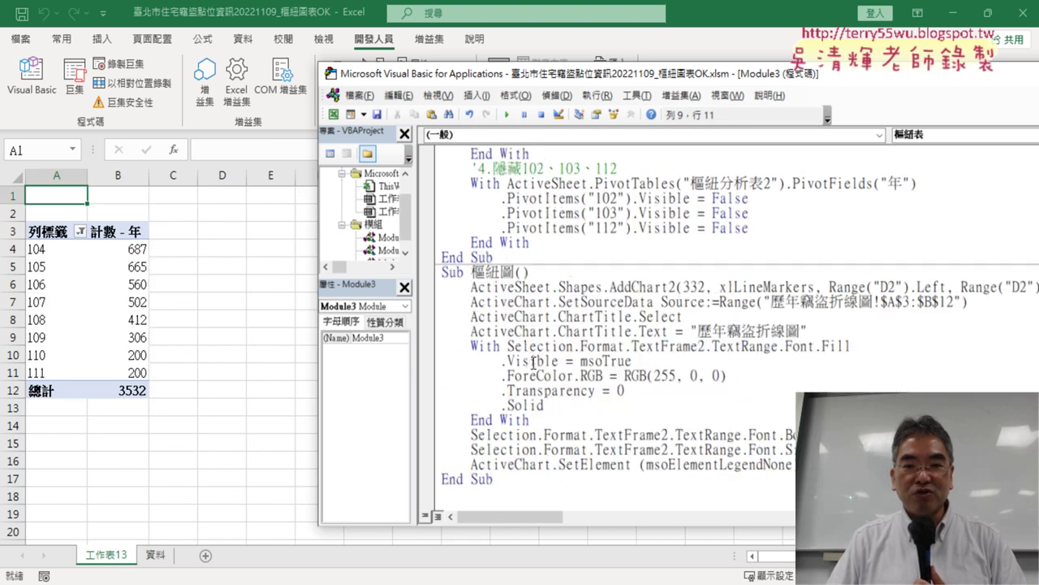
pyautogui.click(532, 360)
pyautogui.click(508, 114)
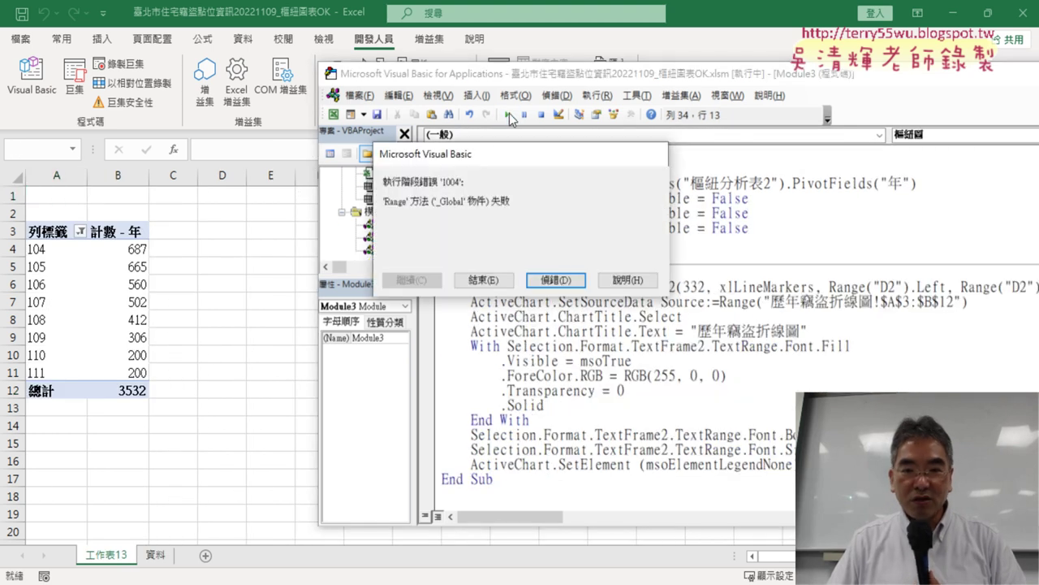
# Step: Break at the failing SetSourceData line and highlight its 歷年竊盜折線圖 sheet reference
pyautogui.click(556, 277)
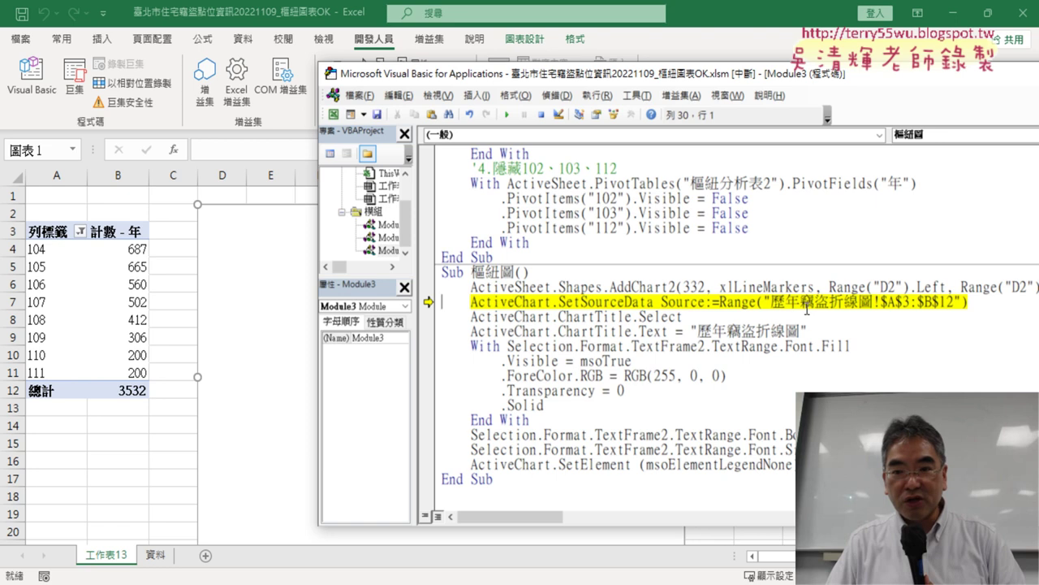
pyautogui.moveTo(733, 302)
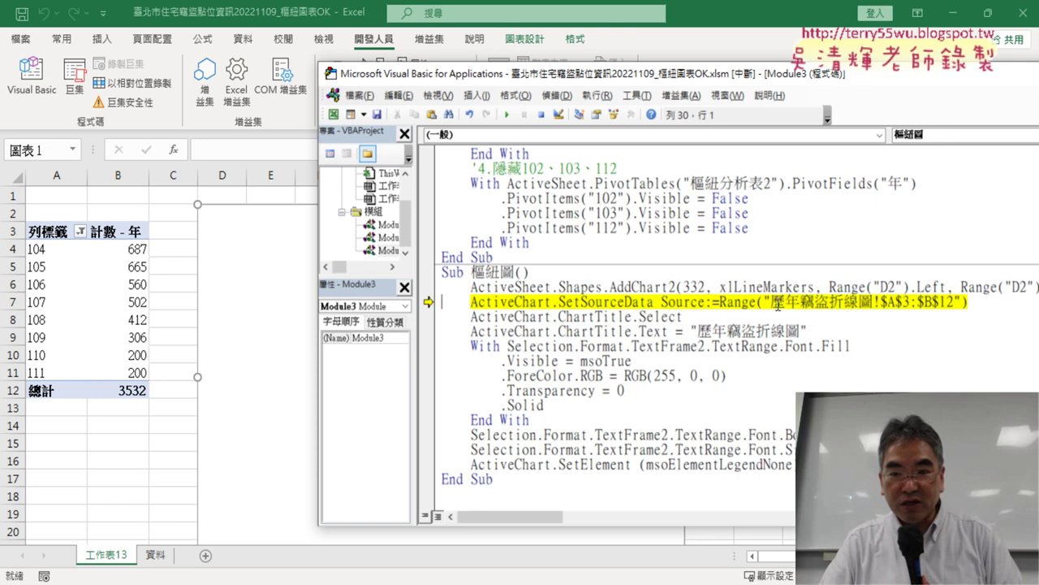
pyautogui.moveTo(771, 302); pyautogui.dragTo(882, 302)
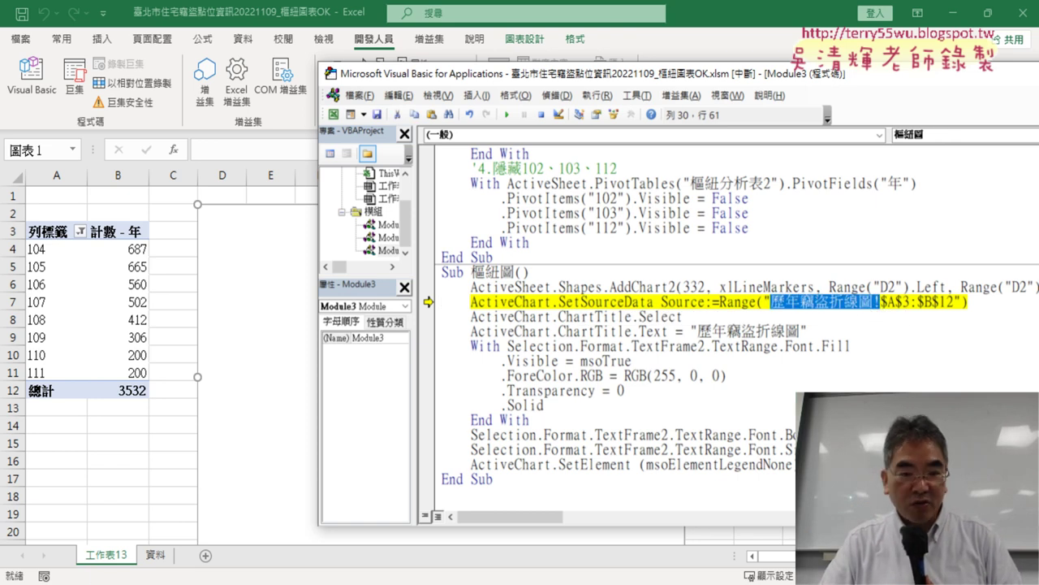
# Step: Place the caret at the end of the Sheets.Add line in Sub 樞紐表
pyautogui.scroll(6, 558, 376)
pyautogui.scroll(1, 568, 365)
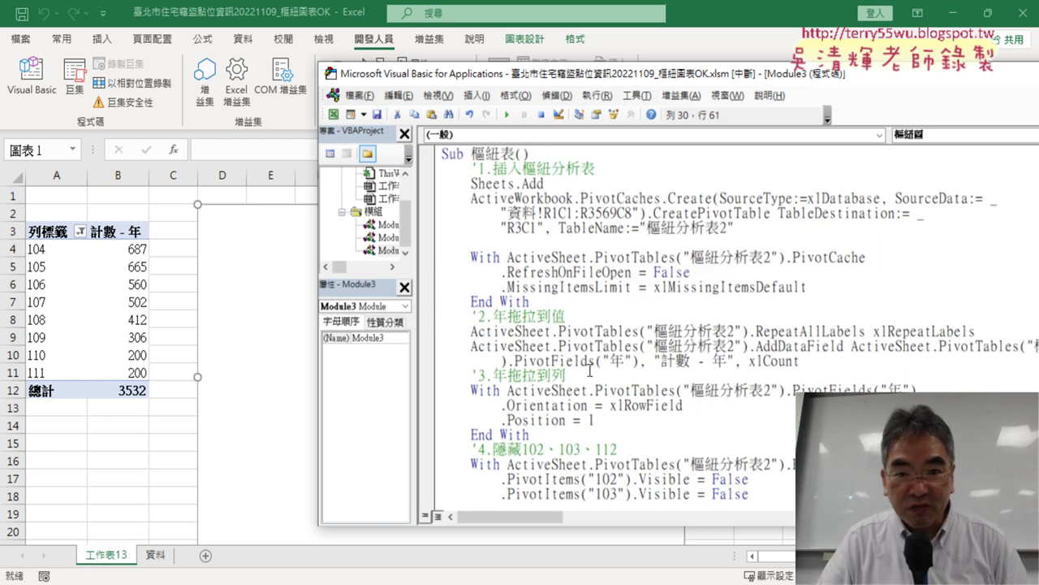
pyautogui.scroll(-5, 589, 350)
pyautogui.scroll(-2, 588, 350)
pyautogui.scroll(2, 589, 350)
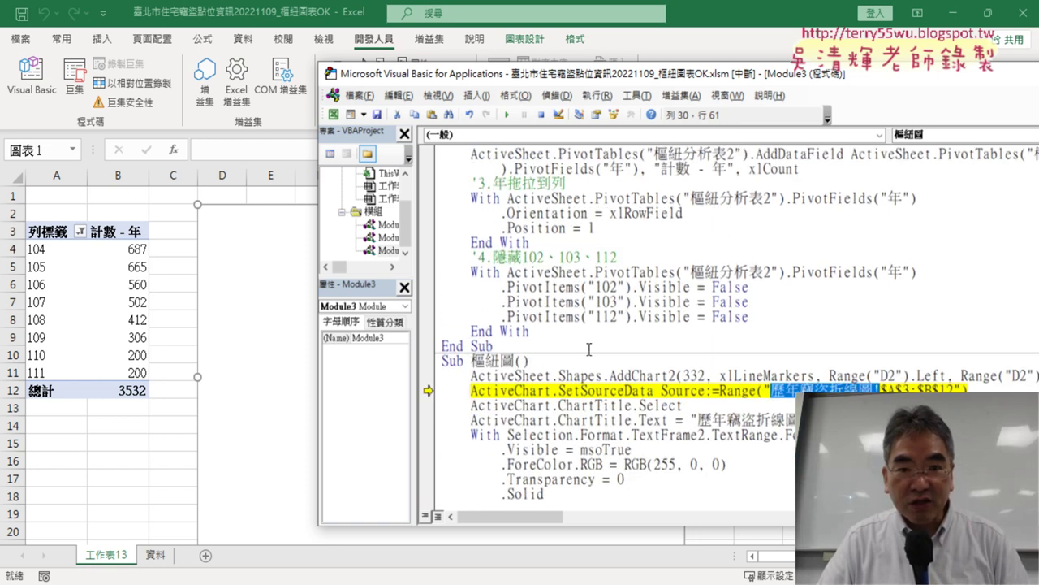
pyautogui.scroll(4, 575, 289)
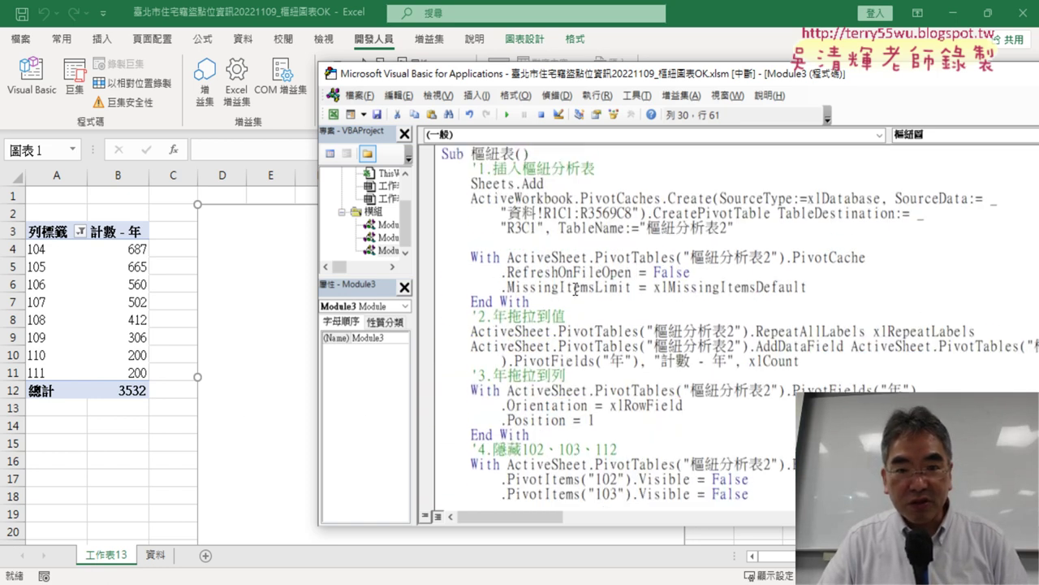
pyautogui.click(577, 184)
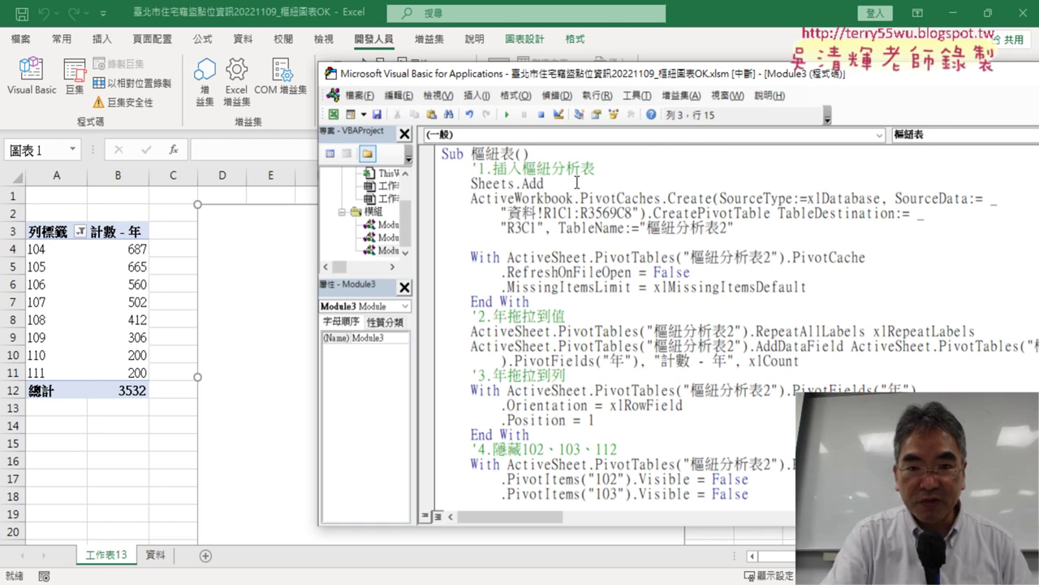
# Step: Insert a new line ActiveSheet = "" after Sheets.Add
pyautogui.press('Return')
pyautogui.write('a')
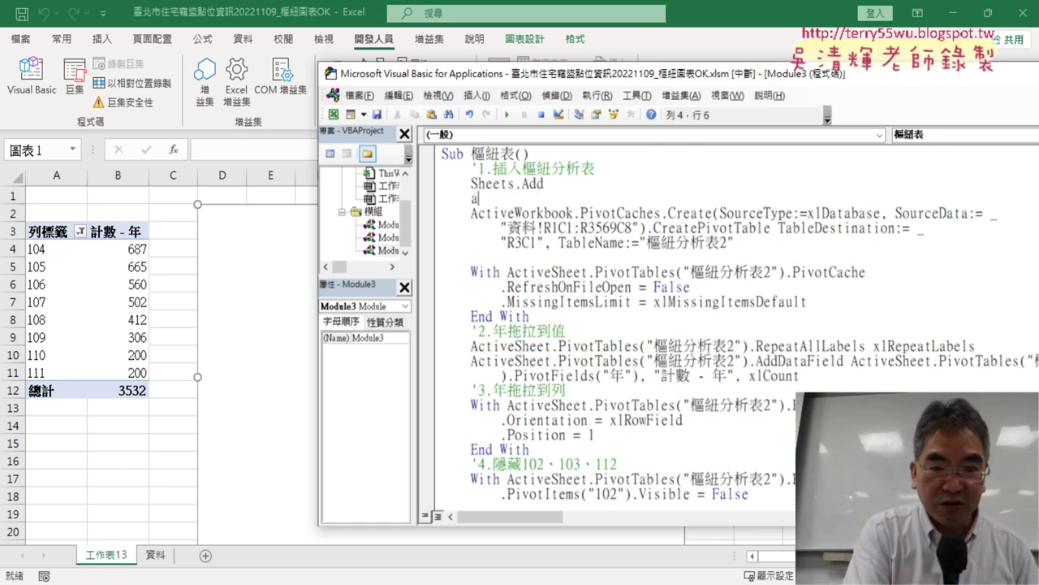
pyautogui.write('c')
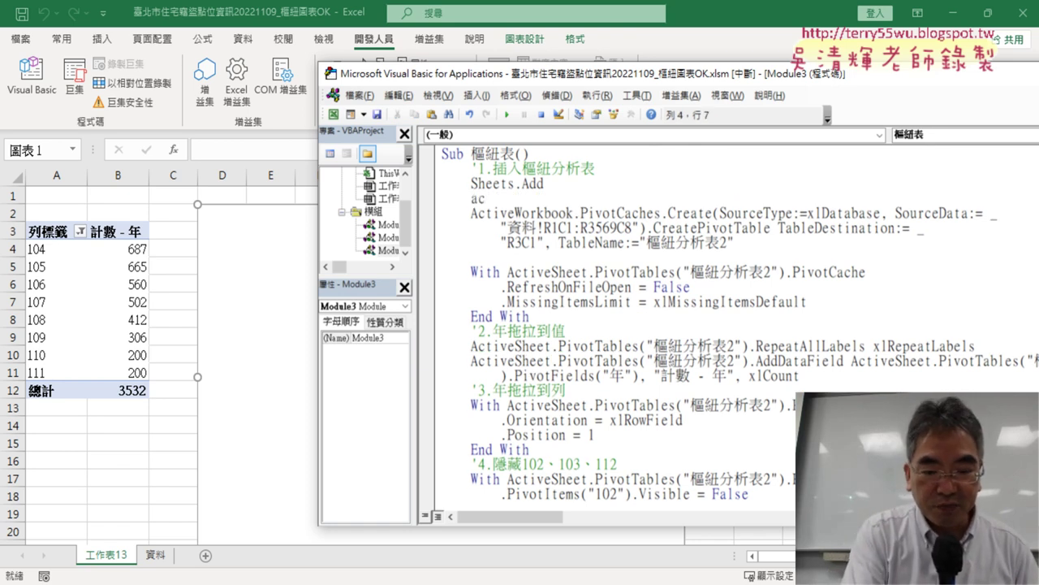
pyautogui.write('tive')
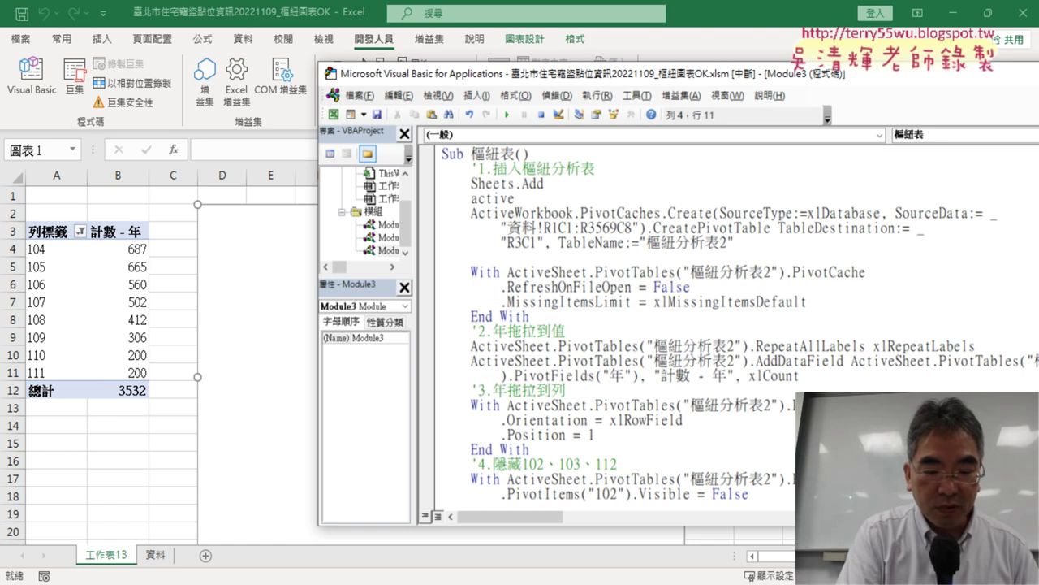
pyautogui.write('shh')
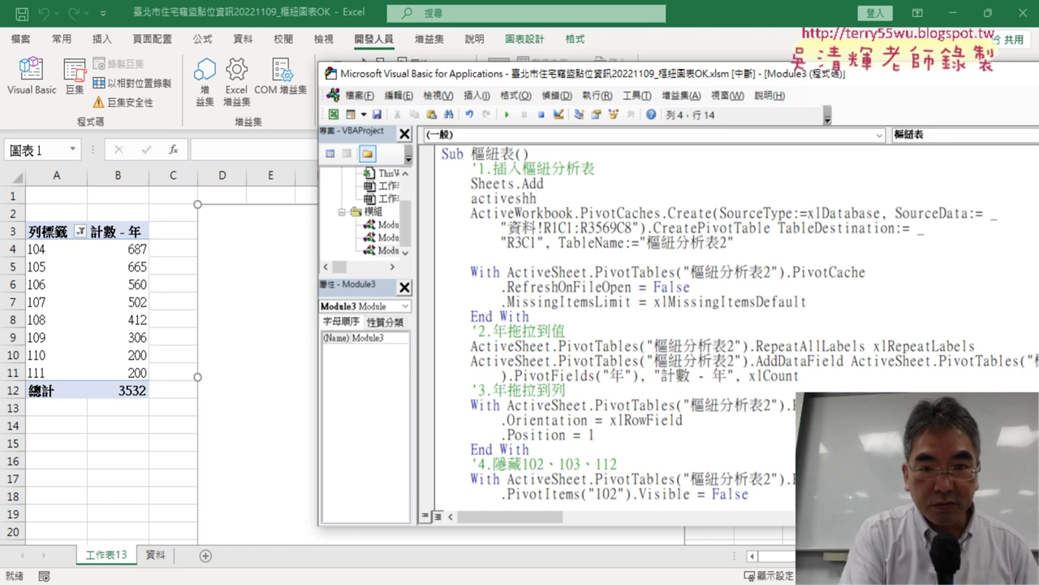
pyautogui.press('BackSpace')
pyautogui.write('eet')
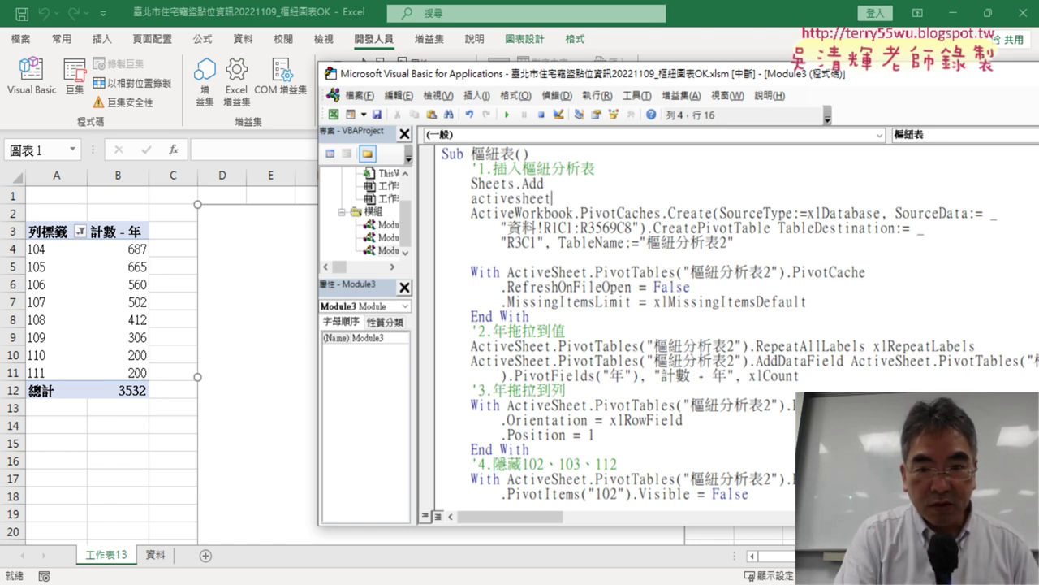
pyautogui.write('=')
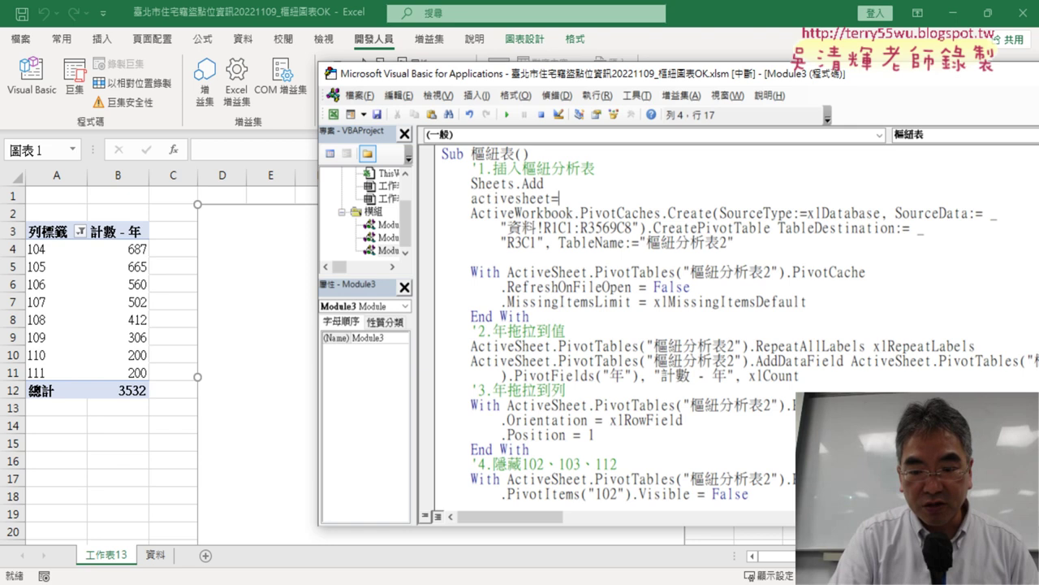
pyautogui.write('""')
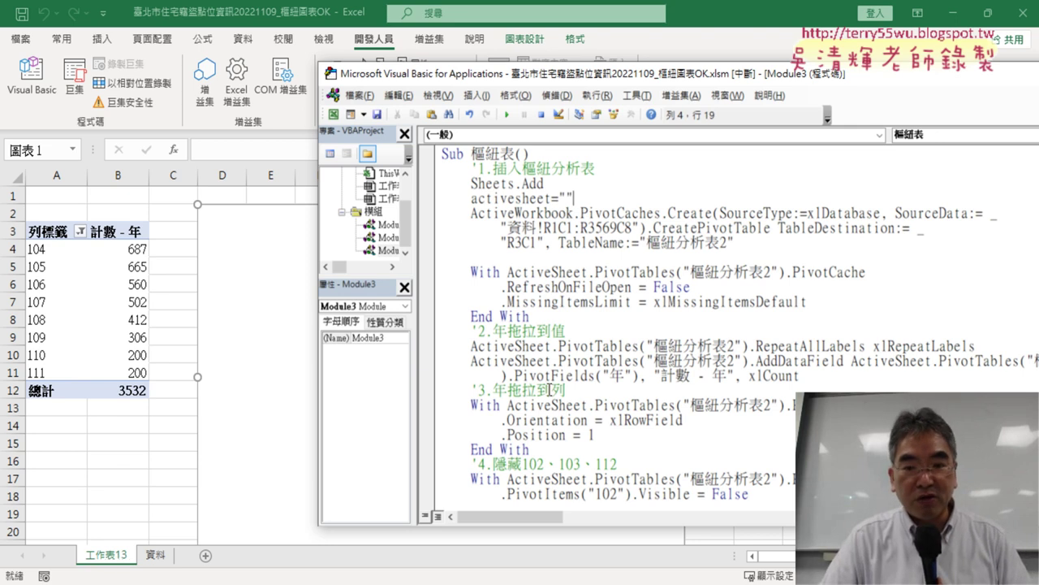
# Step: Copy 歷年竊盜折線圖 from the SetSourceData line and paste it between the quotes
pyautogui.scroll(-3, 550, 390)
pyautogui.scroll(-3, 649, 357)
pyautogui.click(825, 331)
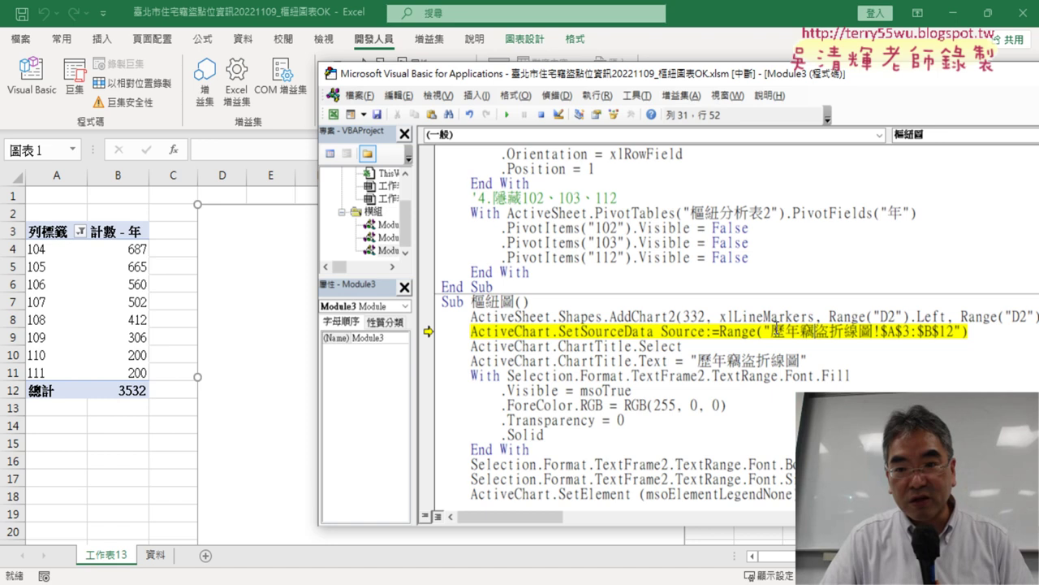
pyautogui.moveTo(771, 332); pyautogui.dragTo(844, 332)
pyautogui.rightClick(855, 335)
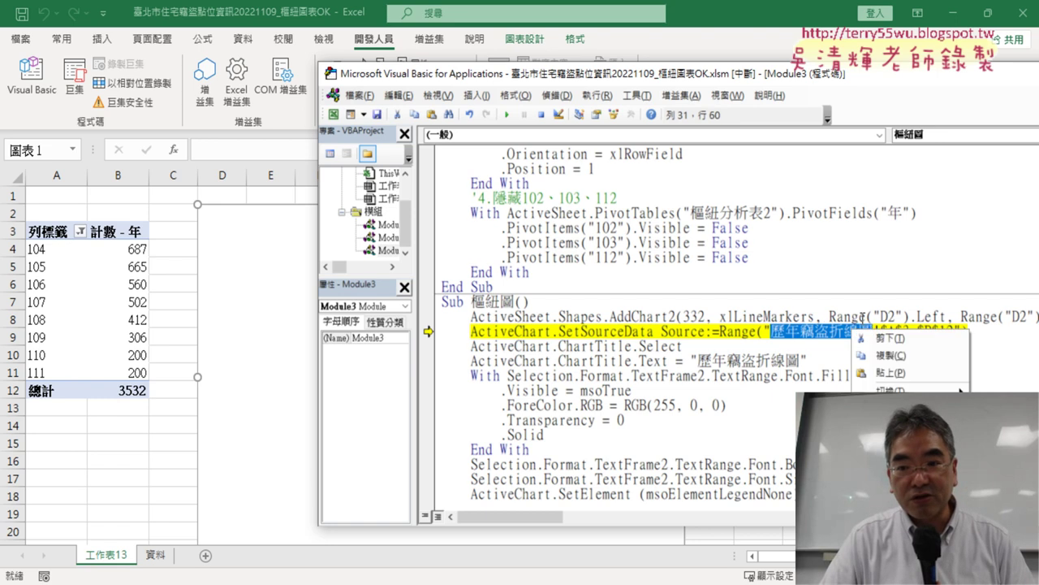
pyautogui.click(885, 349)
pyautogui.scroll(5, 656, 200)
pyautogui.scroll(1, 656, 199)
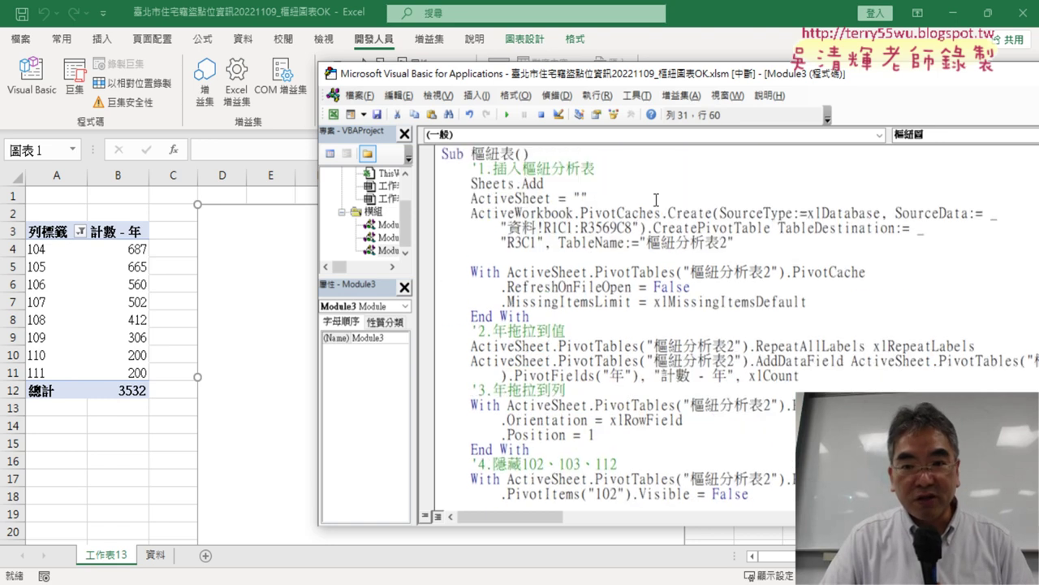
pyautogui.click(581, 198)
pyautogui.rightClick(581, 198)
pyautogui.click(630, 242)
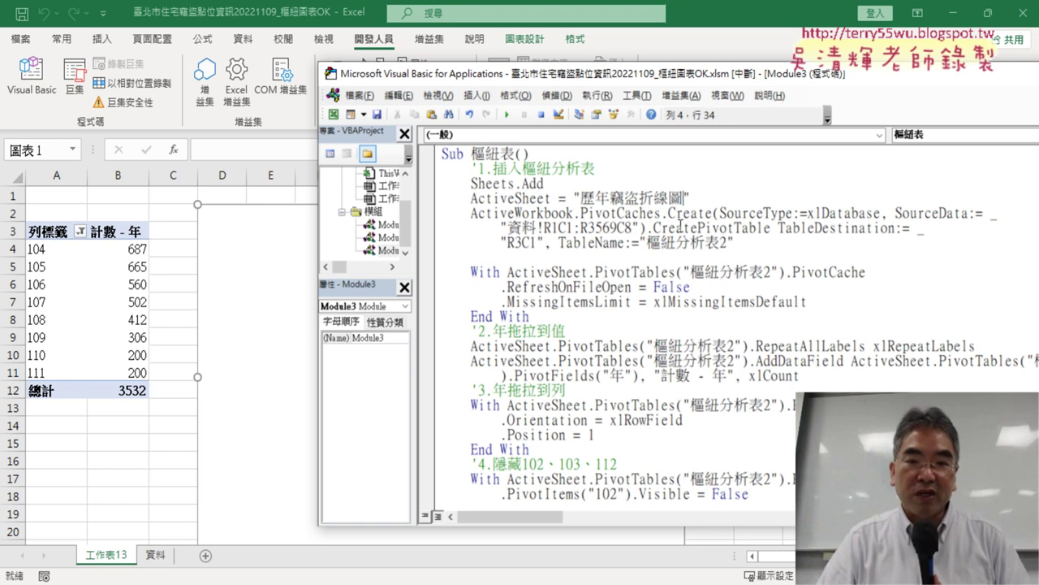
# Step: Delete the generated sheet 工作表13
pyautogui.rightClick(119, 556)
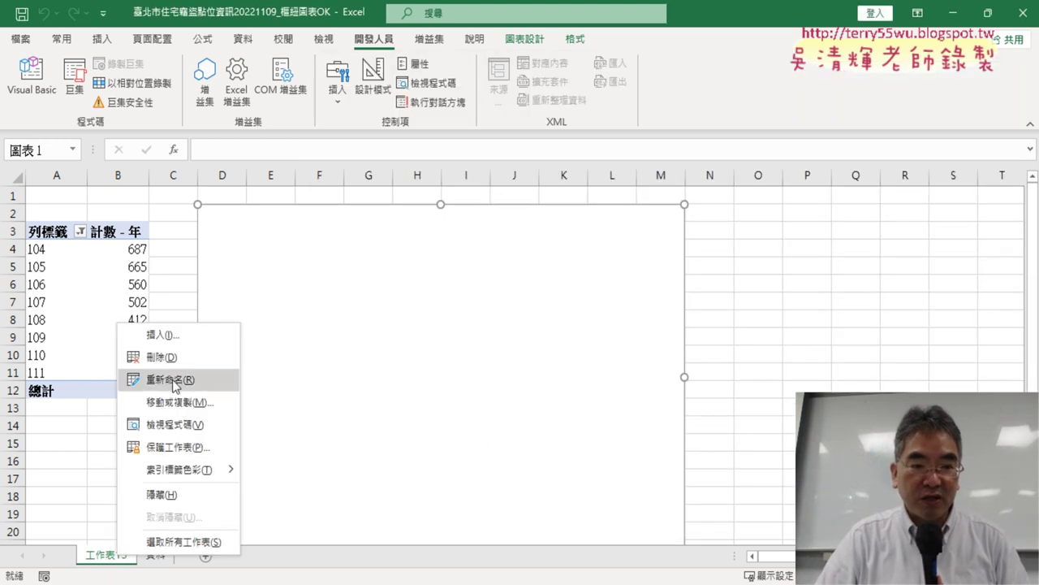
pyautogui.click(161, 356)
pyautogui.click(491, 345)
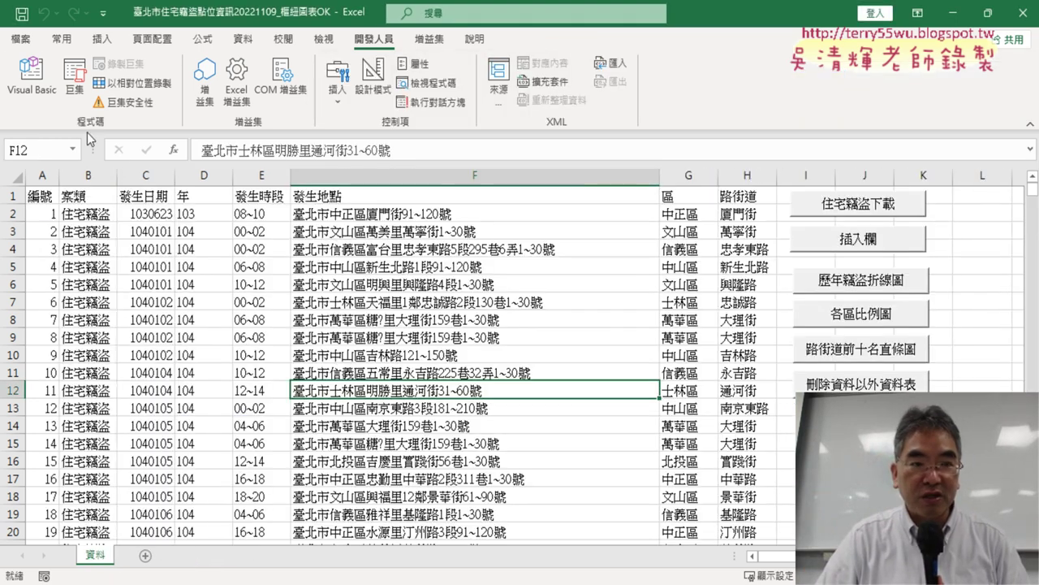
# Step: Rerun the macros and break again at the SetSourceData line with error 1004
pyautogui.click(32, 77)
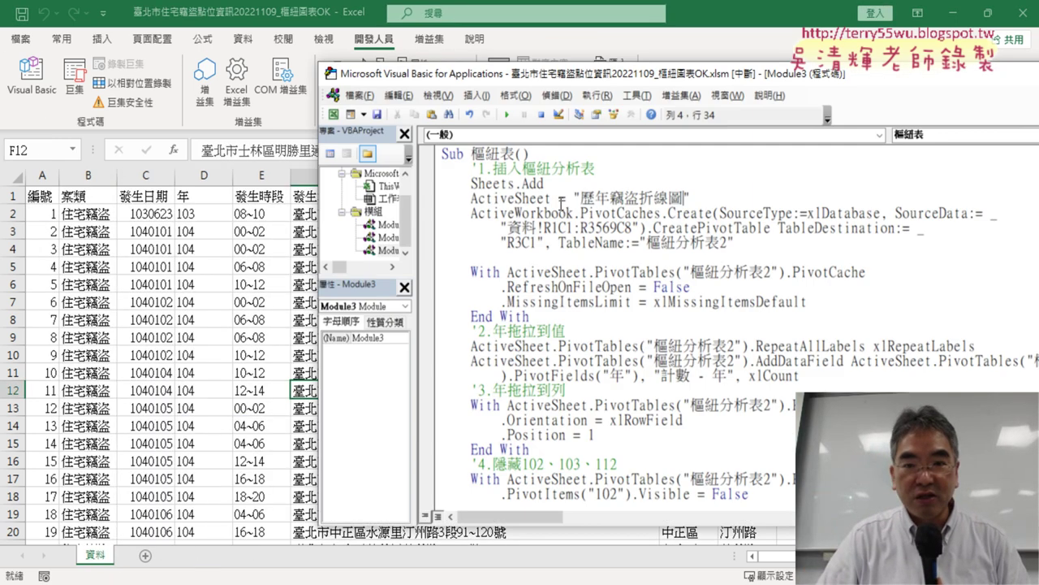
pyautogui.click(507, 115)
pyautogui.click(555, 280)
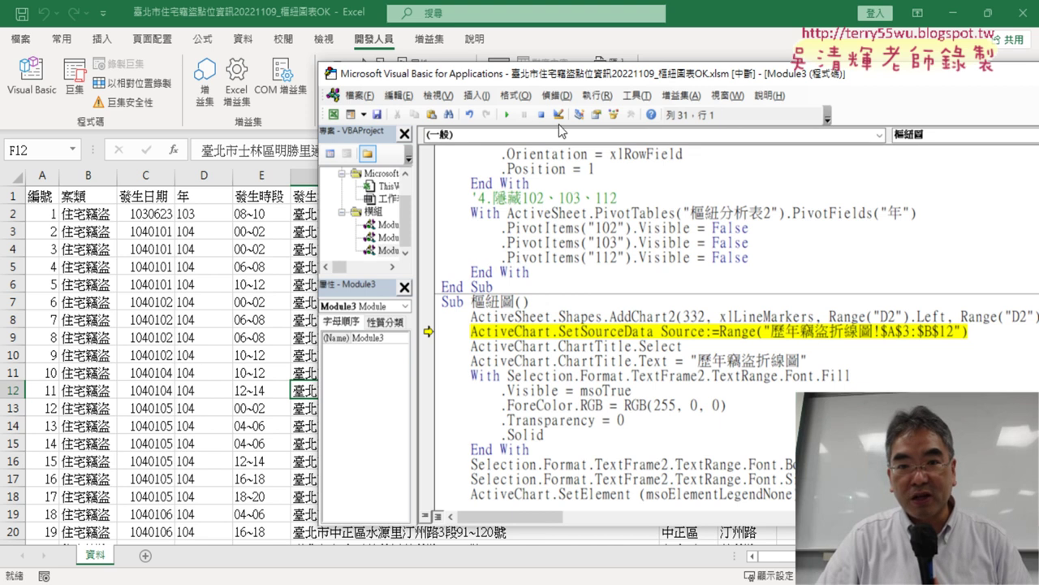
pyautogui.click(507, 115)
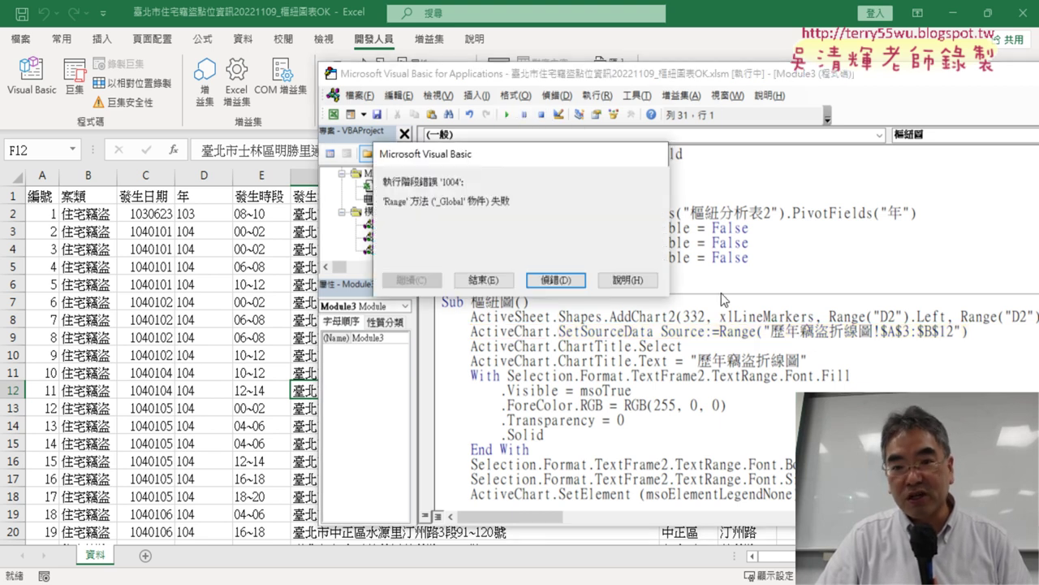
pyautogui.click(579, 276)
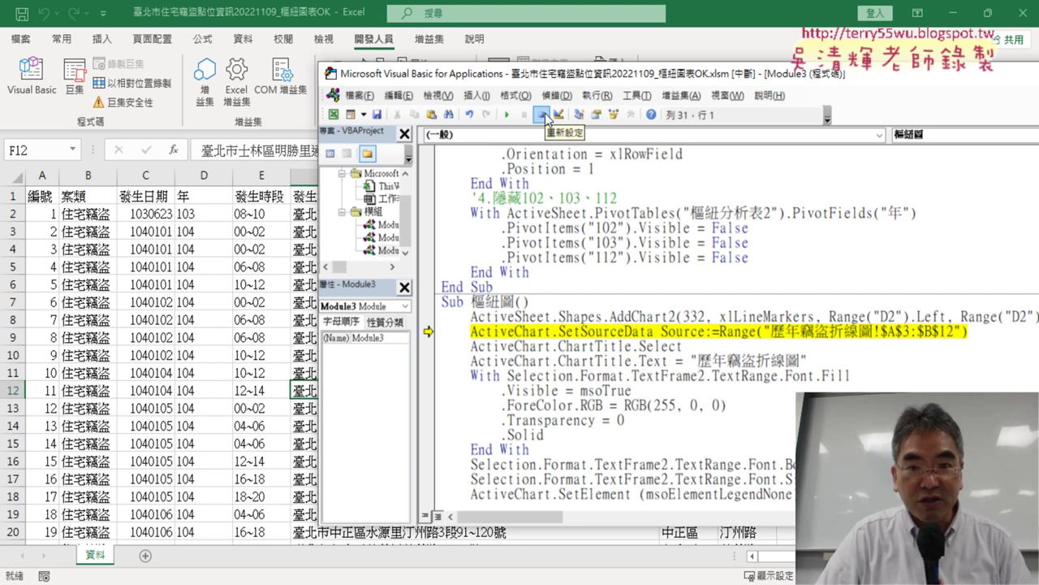
# Step: Reset, run Sub 樞紐表, and break at the ActiveSheet line raising error 438
pyautogui.click(544, 115)
pyautogui.click(582, 227)
pyautogui.scroll(5, 532, 199)
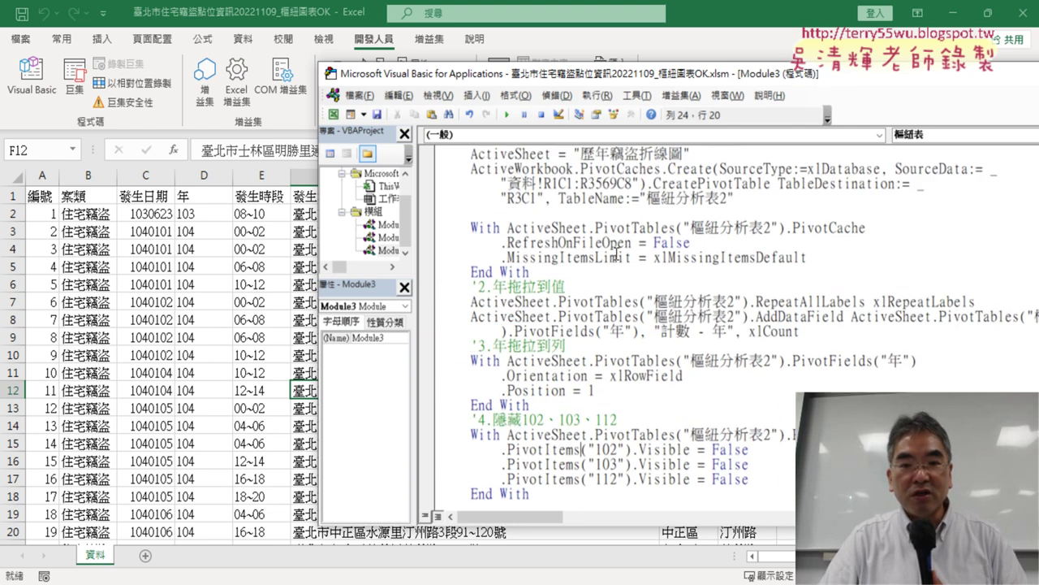
pyautogui.scroll(1, 532, 199)
pyautogui.click(493, 156)
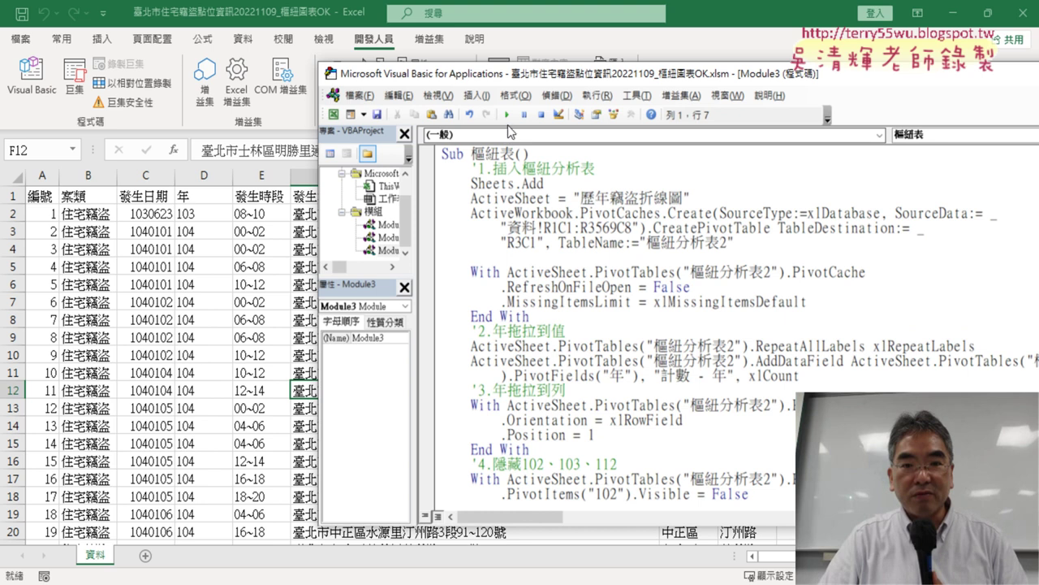
pyautogui.click(510, 116)
pyautogui.click(568, 280)
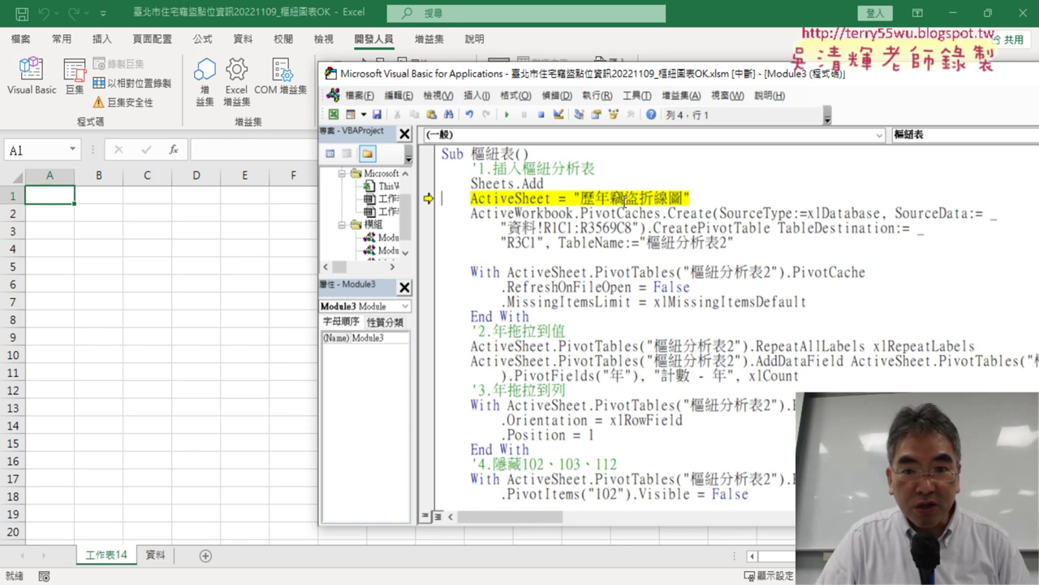
pyautogui.click(506, 114)
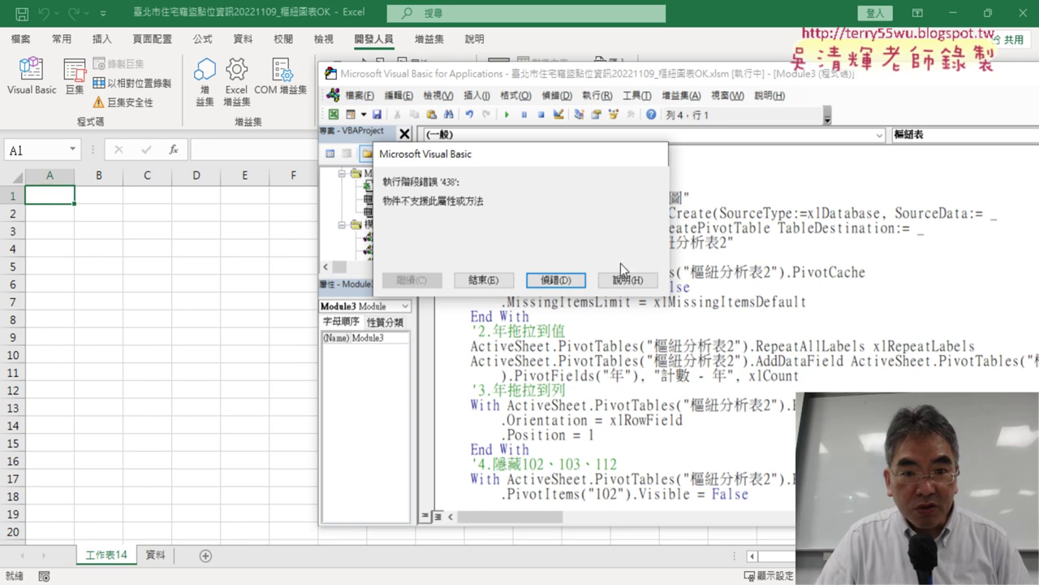
pyautogui.click(557, 279)
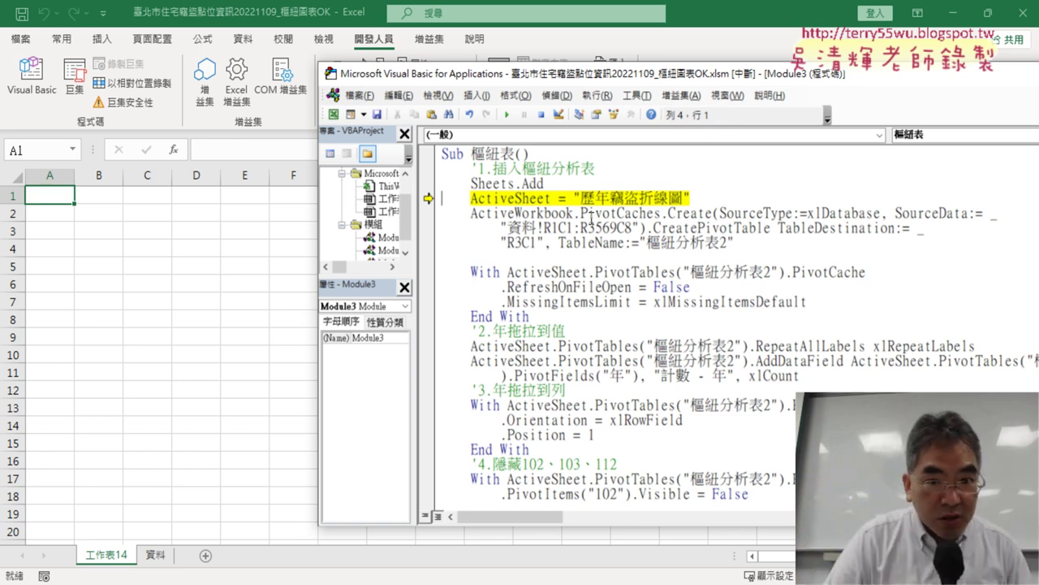
# Step: Change the line to ActiveSheet.Name = "歷年竊盜折線圖"
pyautogui.click(550, 199)
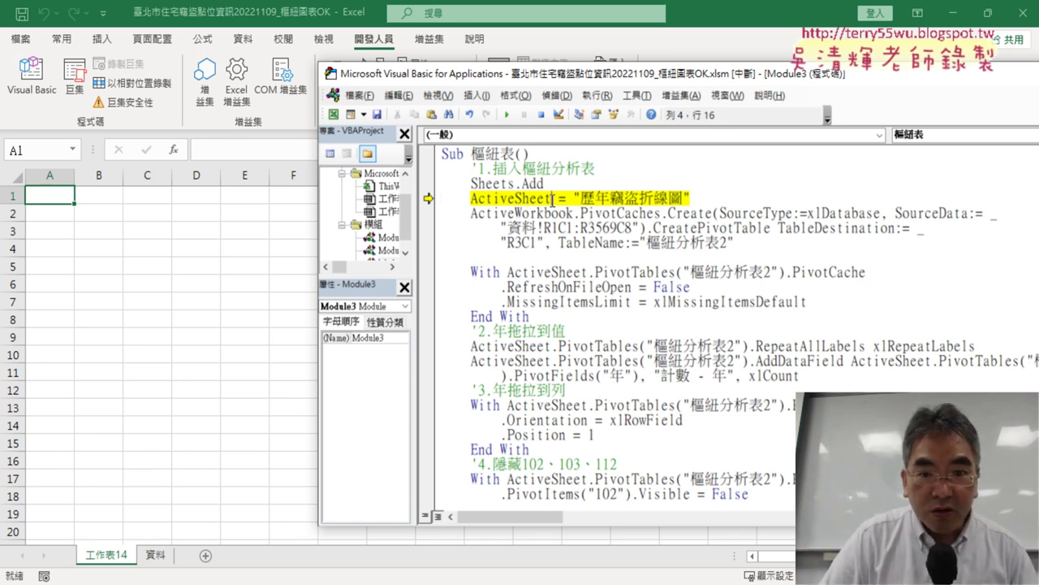
pyautogui.write('.')
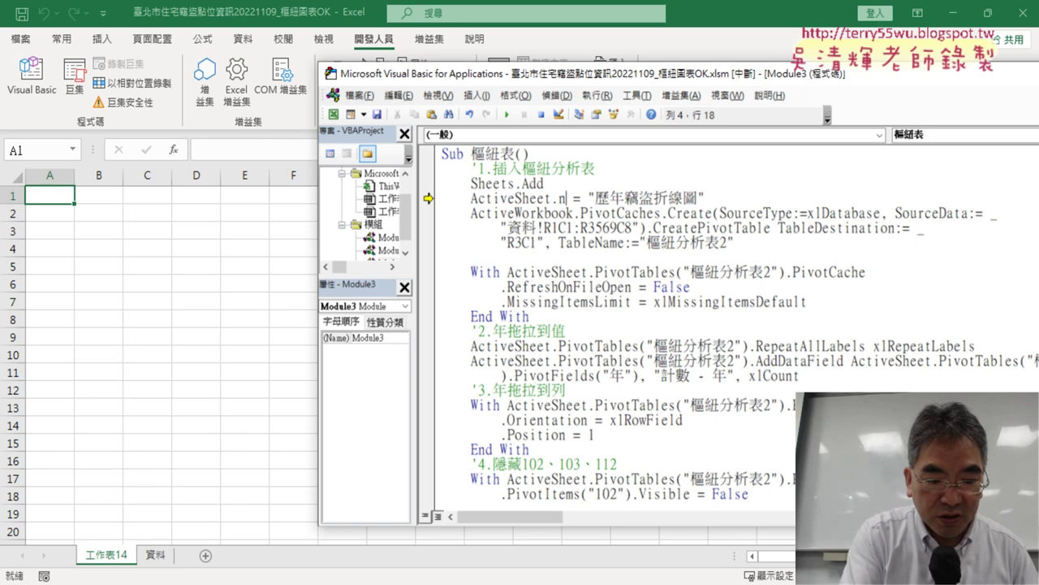
pyautogui.write('nam')
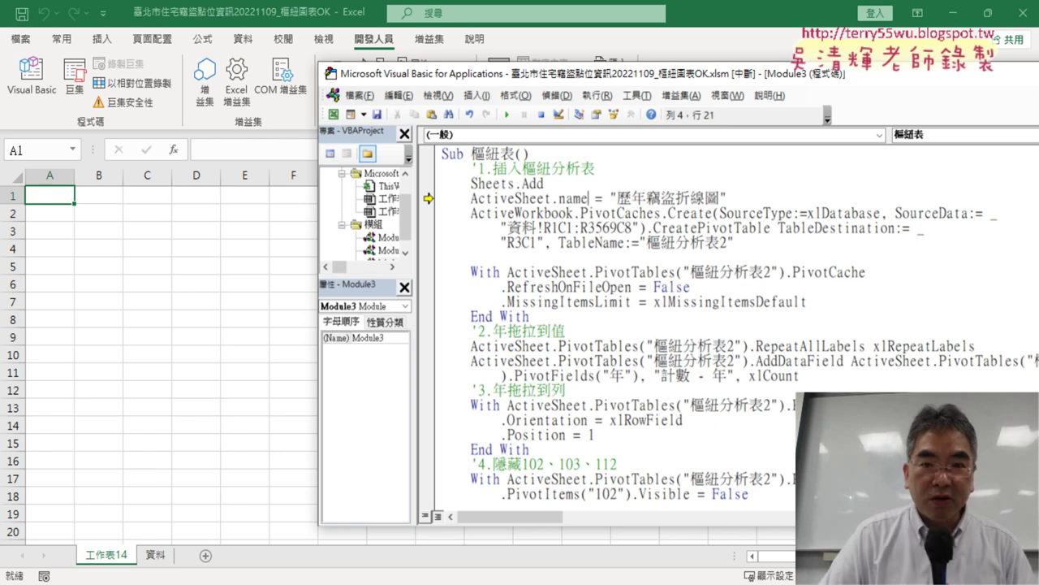
pyautogui.write('e')
pyautogui.click(803, 322)
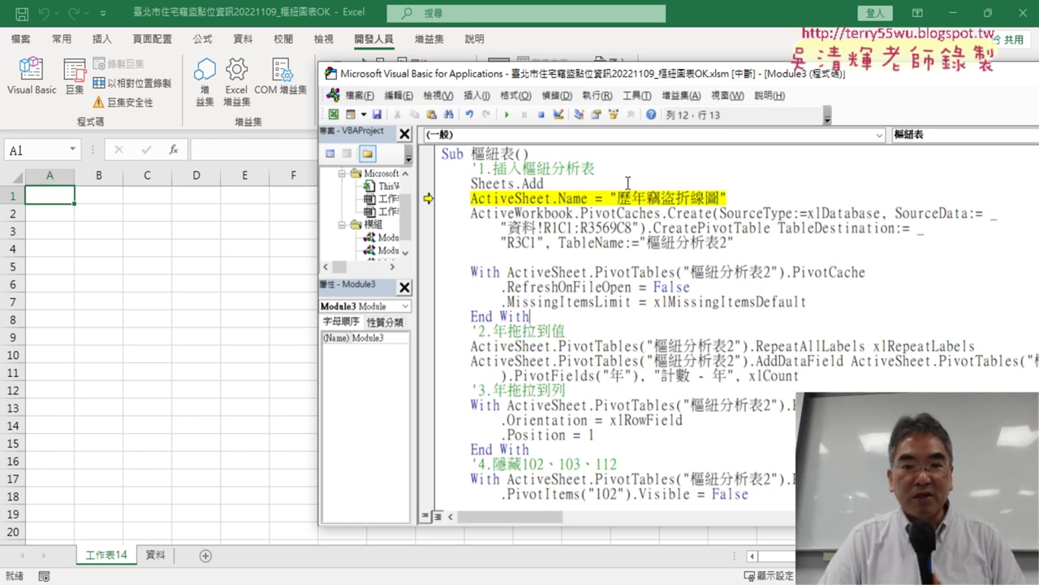
# Step: Finish the pivot-table macro, run Sub 樞紐圖, and view the red-titled line chart
pyautogui.click(507, 114)
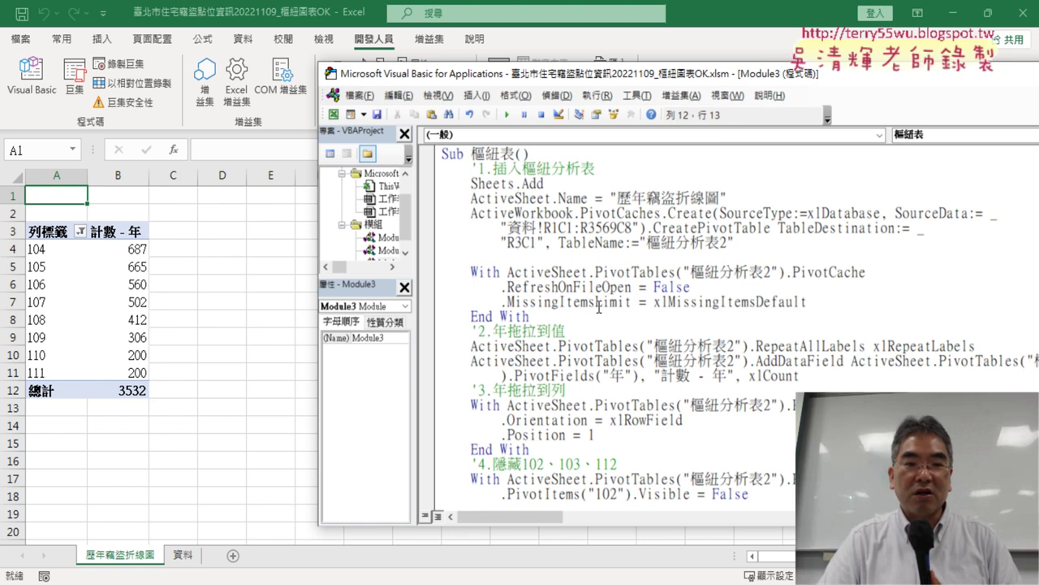
pyautogui.scroll(-2, 599, 307)
pyautogui.scroll(-5, 605, 309)
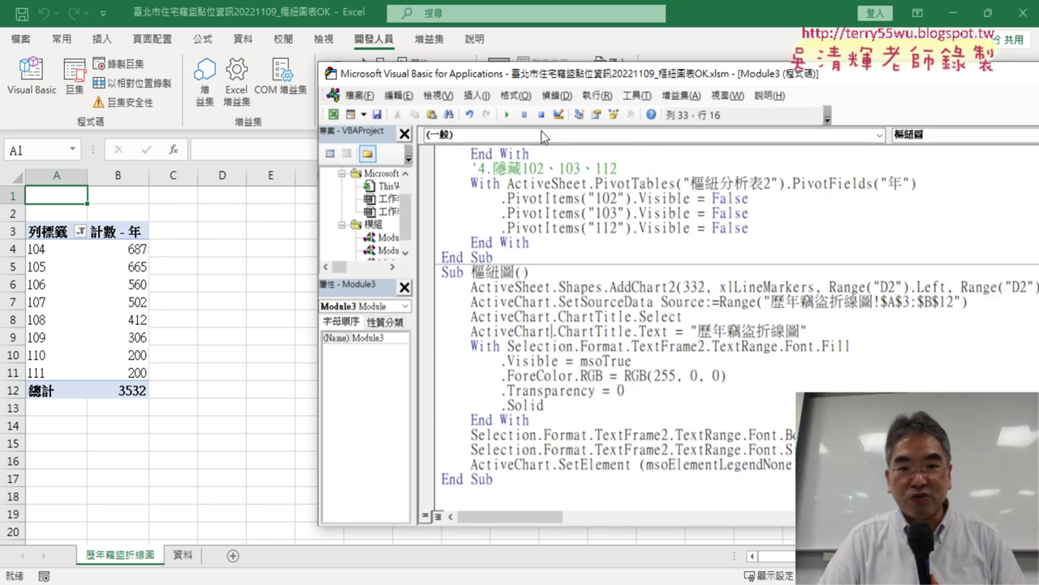
pyautogui.click(506, 115)
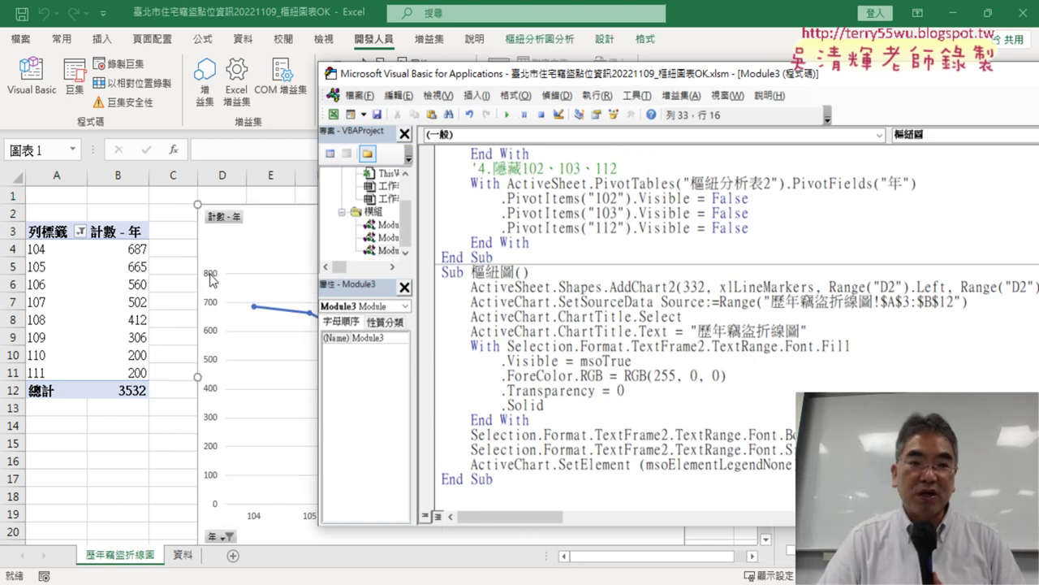
pyautogui.click(108, 306)
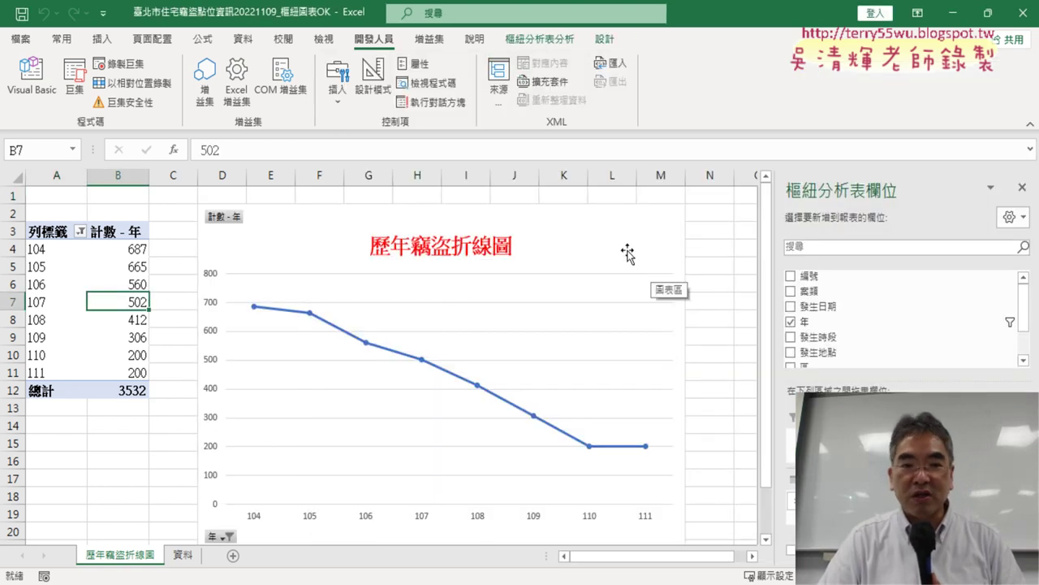
# Step: Start a new sub line below the last End Sub in the module
pyautogui.click(31, 77)
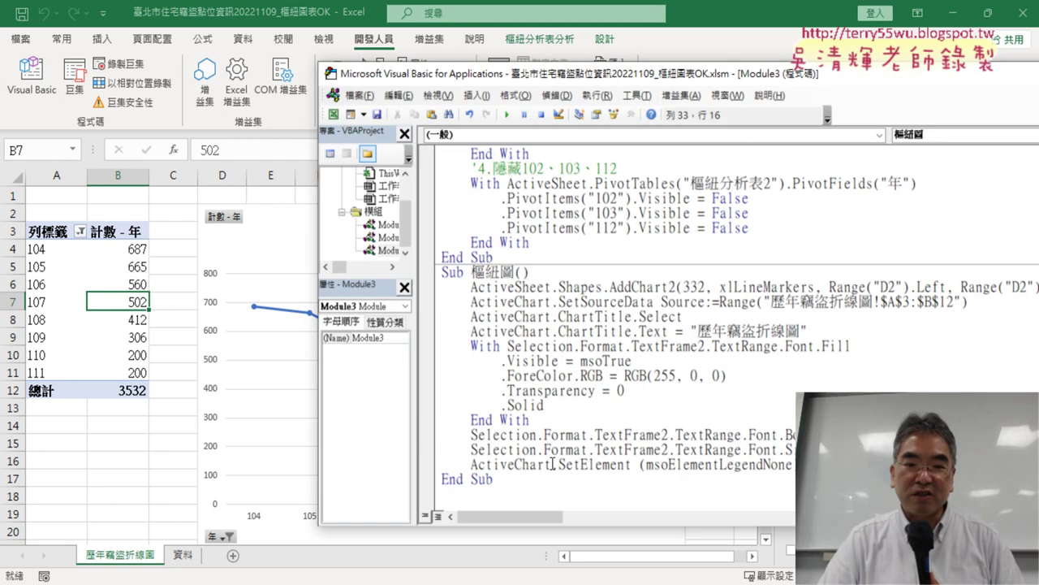
pyautogui.click(572, 491)
pyautogui.scroll(7, 571, 389)
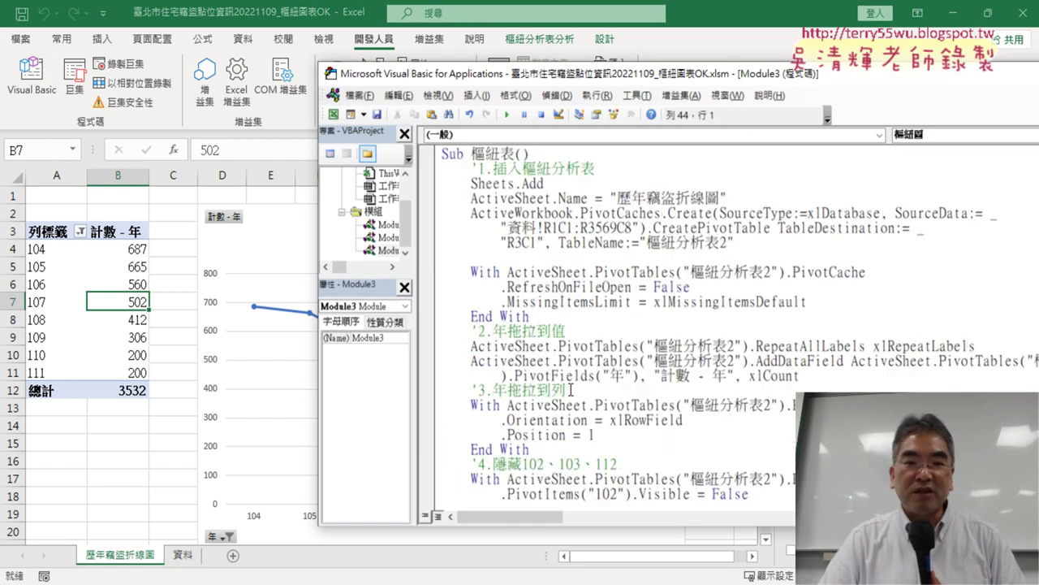
pyautogui.scroll(-7, 572, 390)
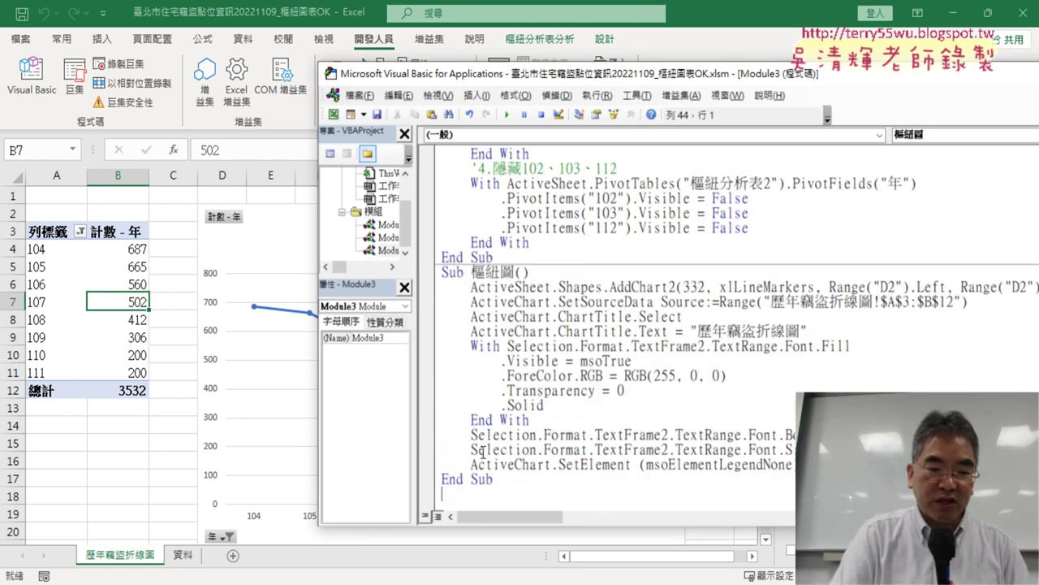
pyautogui.write('su')
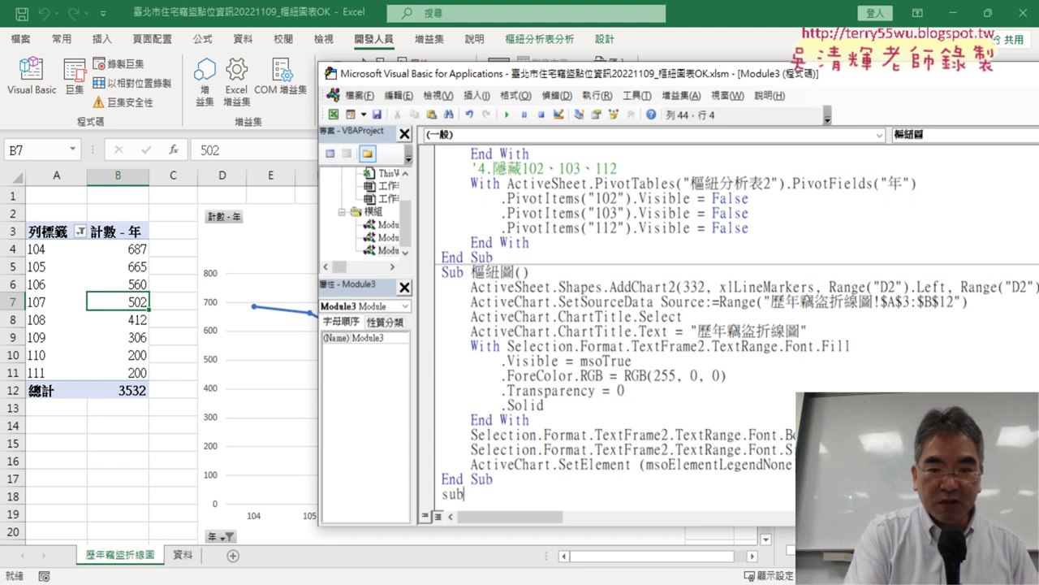
pyautogui.write('b')
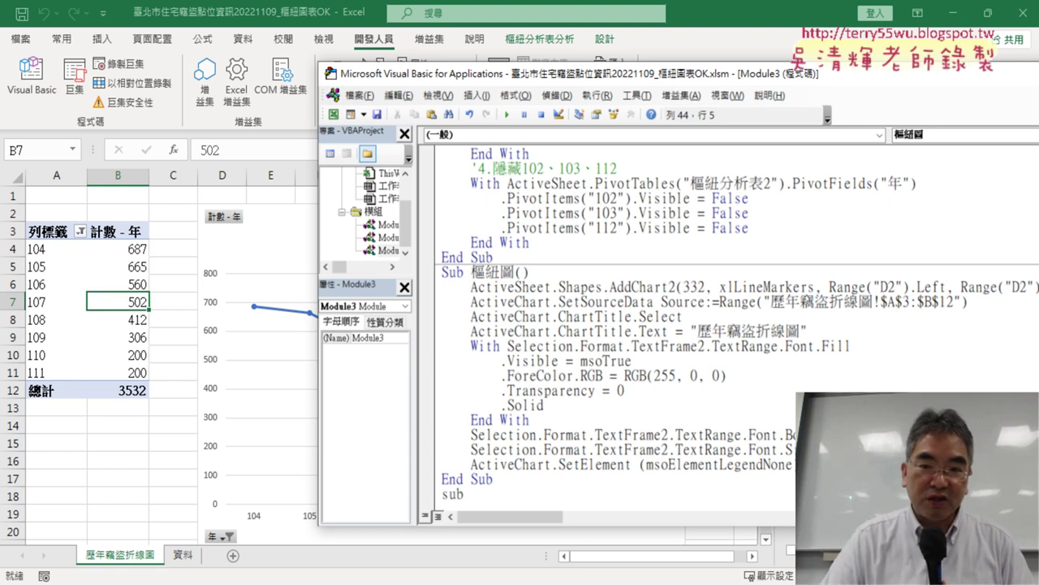
pyautogui.press('Return')
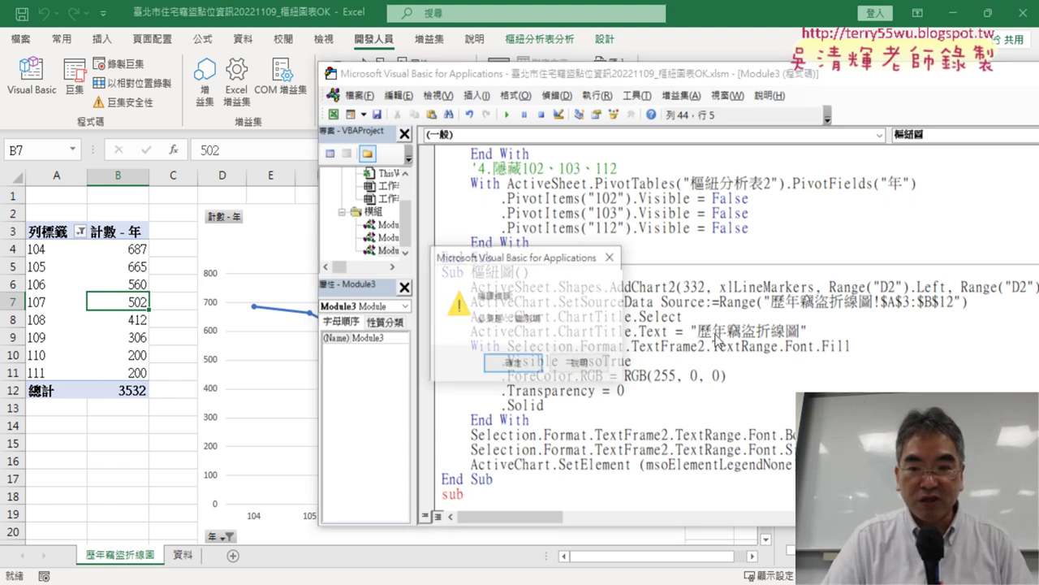
pyautogui.press('Return')
# Step: Name the new procedure Sub 歷年竊盜折線圖 by pasting the chart title
pyautogui.moveTo(694, 333); pyautogui.dragTo(799, 325)
pyautogui.hotkey('ctrl', 'c')
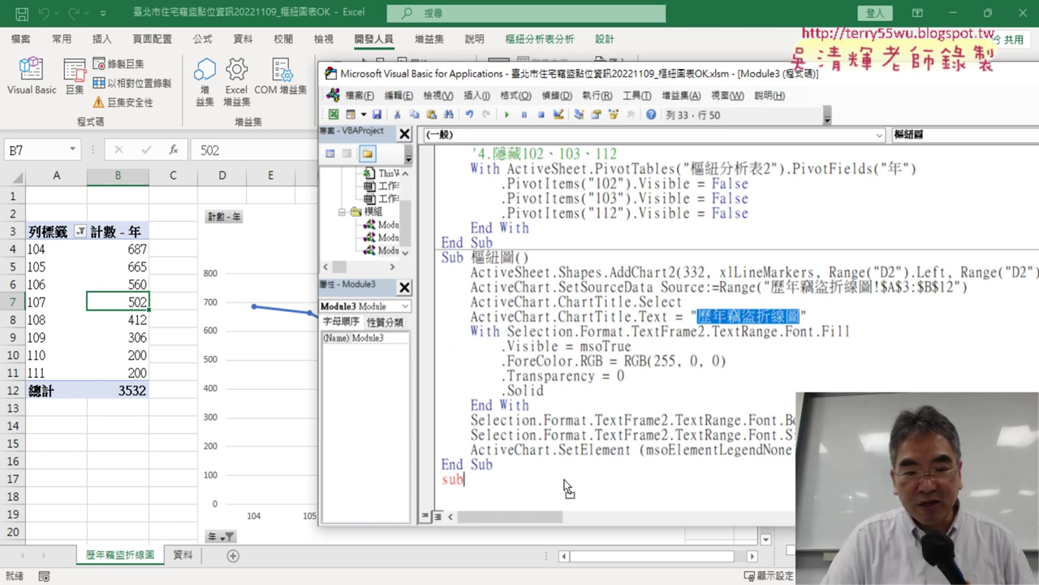
pyautogui.click(512, 487)
pyautogui.hotkey('ctrl', 'v')
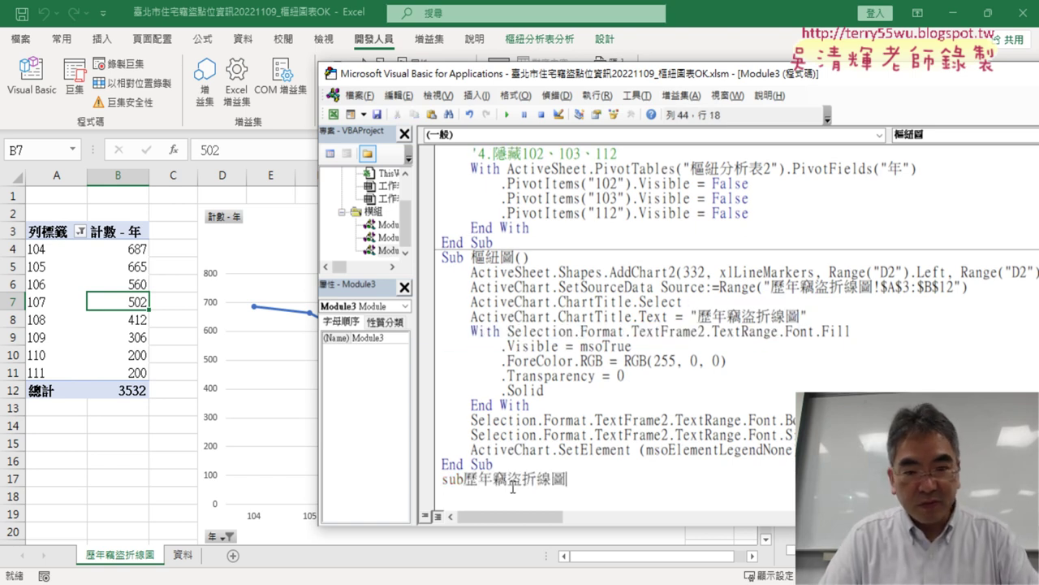
pyautogui.click(465, 480)
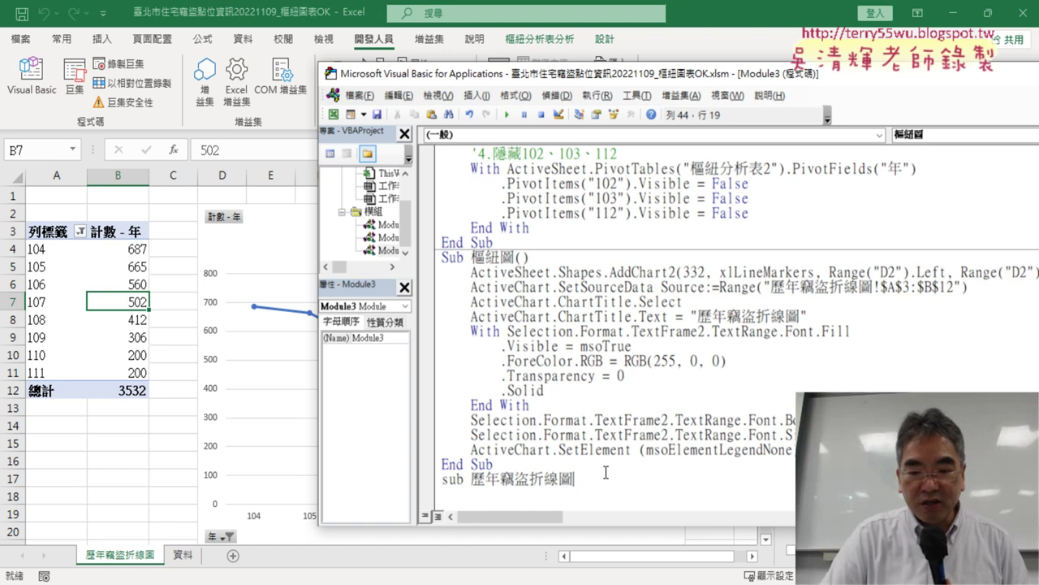
pyautogui.press('Return')
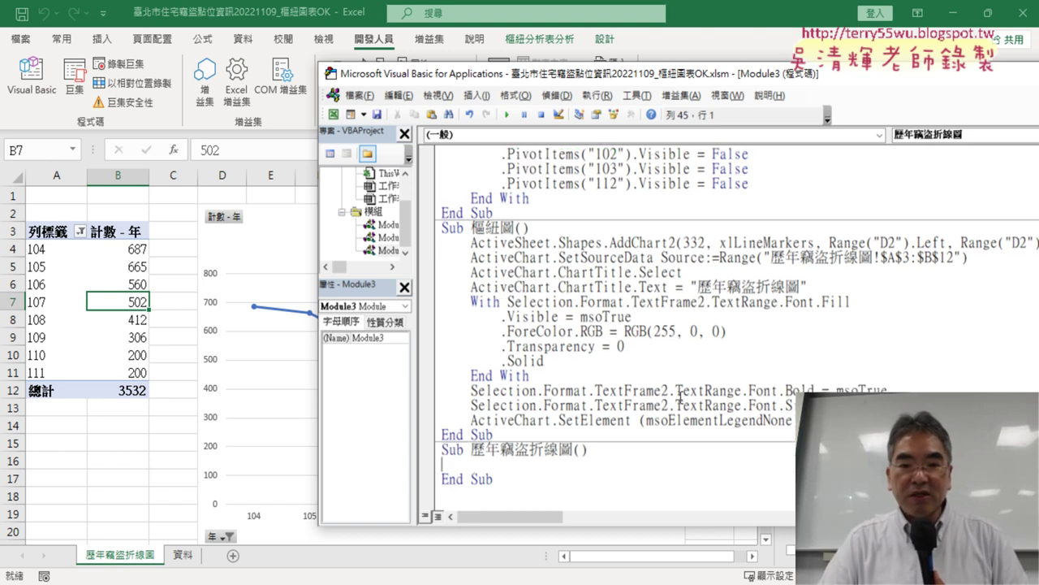
# Step: Begin an indented call statement inside the new procedure
pyautogui.scroll(2, 520, 366)
pyautogui.scroll(2, 511, 308)
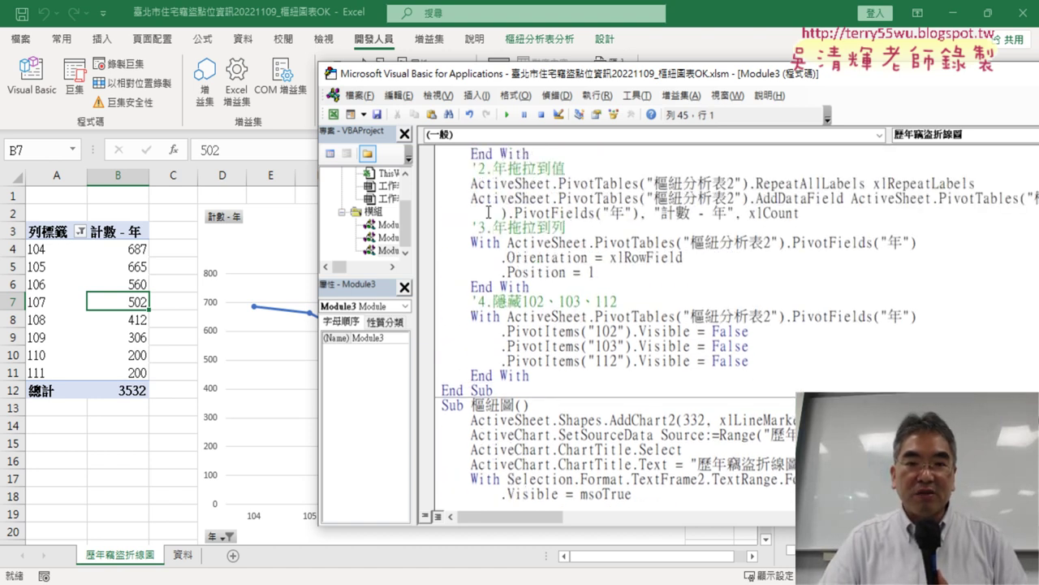
pyautogui.scroll(5, 503, 260)
pyautogui.scroll(-9, 499, 235)
pyautogui.press('Tab')
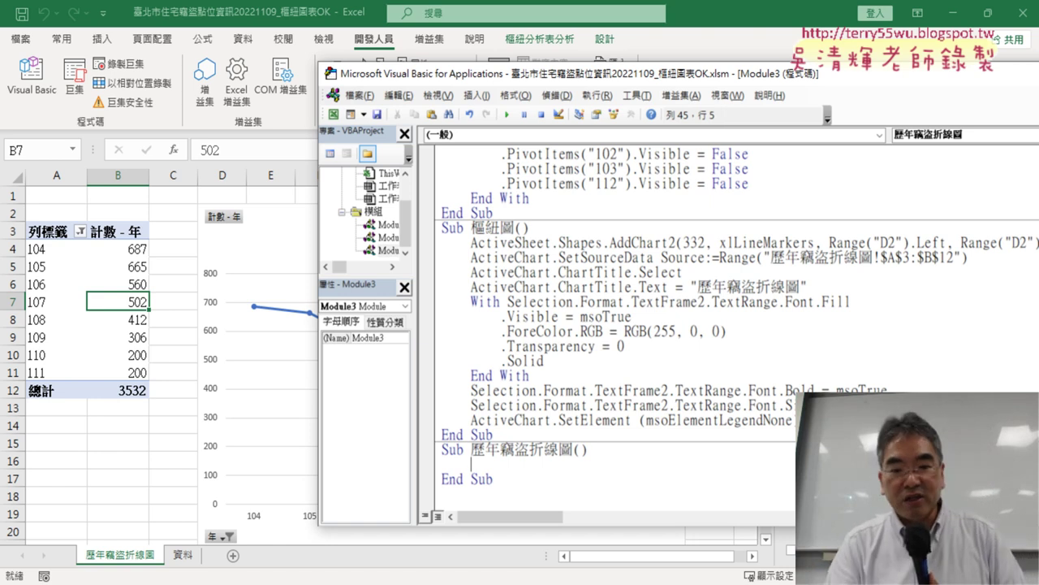
pyautogui.write('cal')
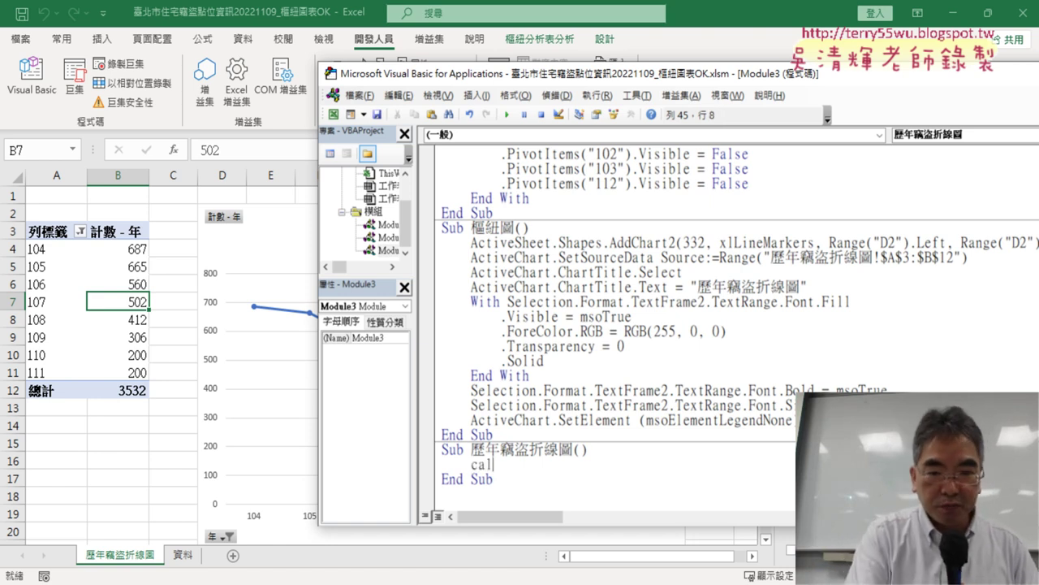
pyautogui.write('l')
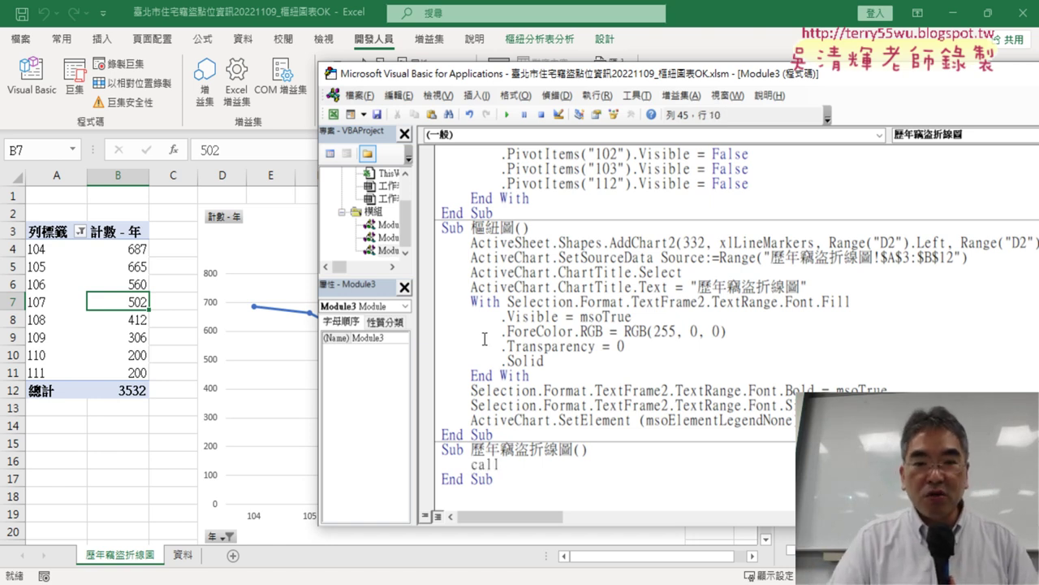
pyautogui.scroll(8, 512, 219)
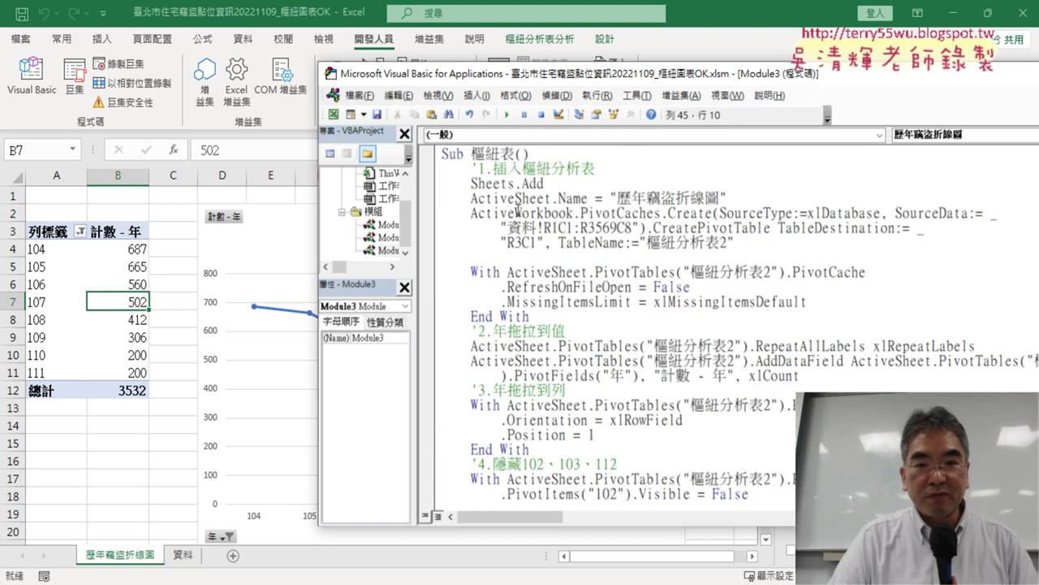
pyautogui.click(521, 147)
# Step: Copy the 樞紐表 name from its Sub line to complete Call 樞紐表
pyautogui.click(512, 364)
pyautogui.scroll(4, 529, 217)
pyautogui.scroll(3, 528, 218)
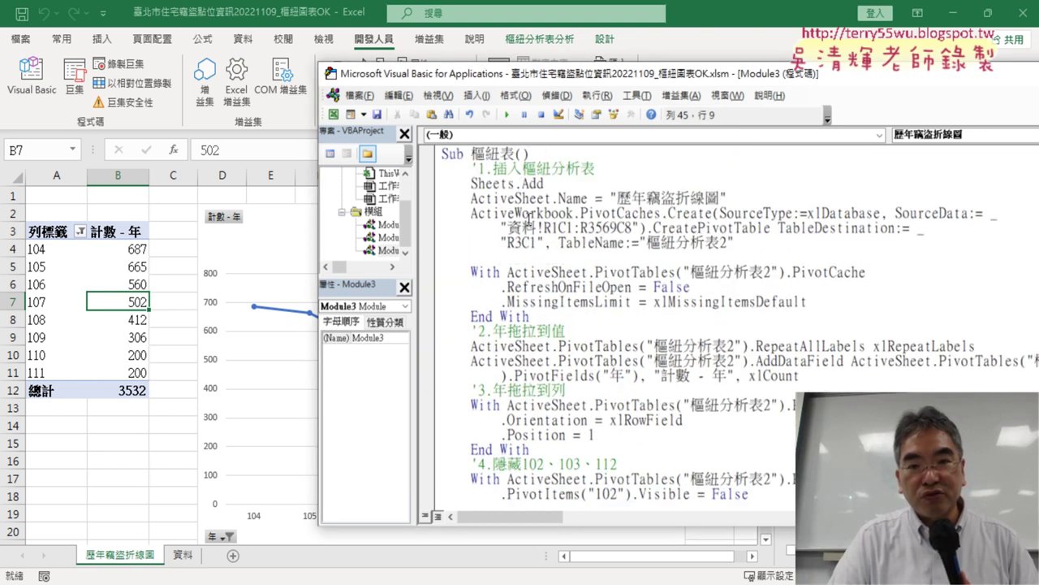
pyautogui.moveTo(514, 155); pyautogui.dragTo(468, 156)
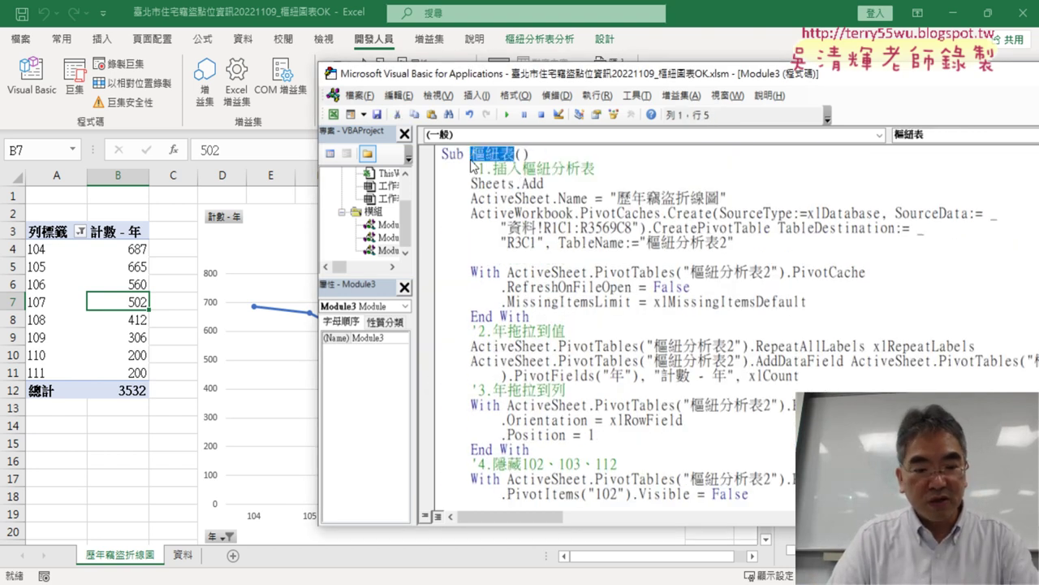
pyautogui.scroll(-8, 546, 437)
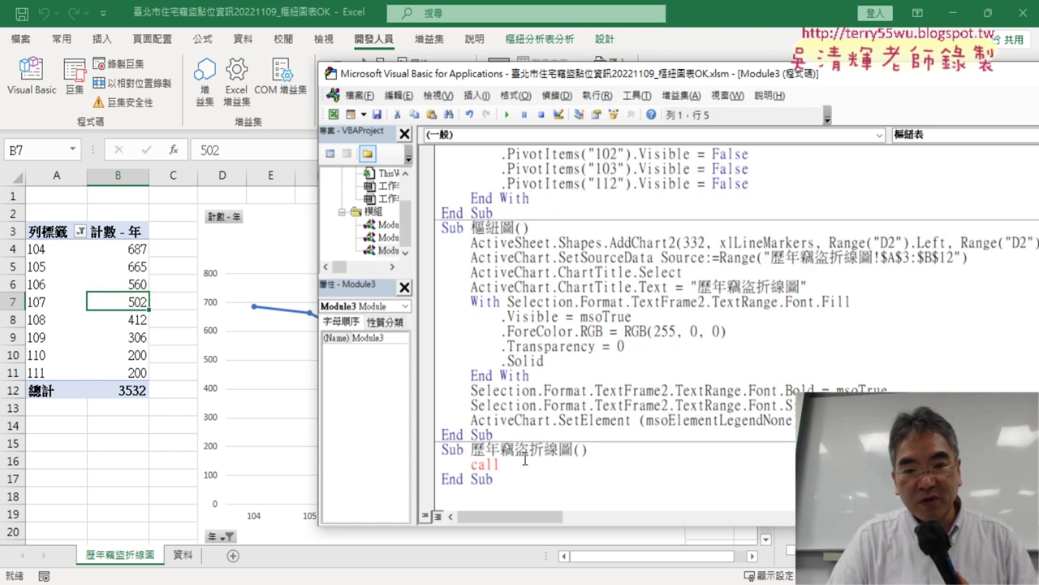
pyautogui.click(524, 459)
pyautogui.write('樞紐表')
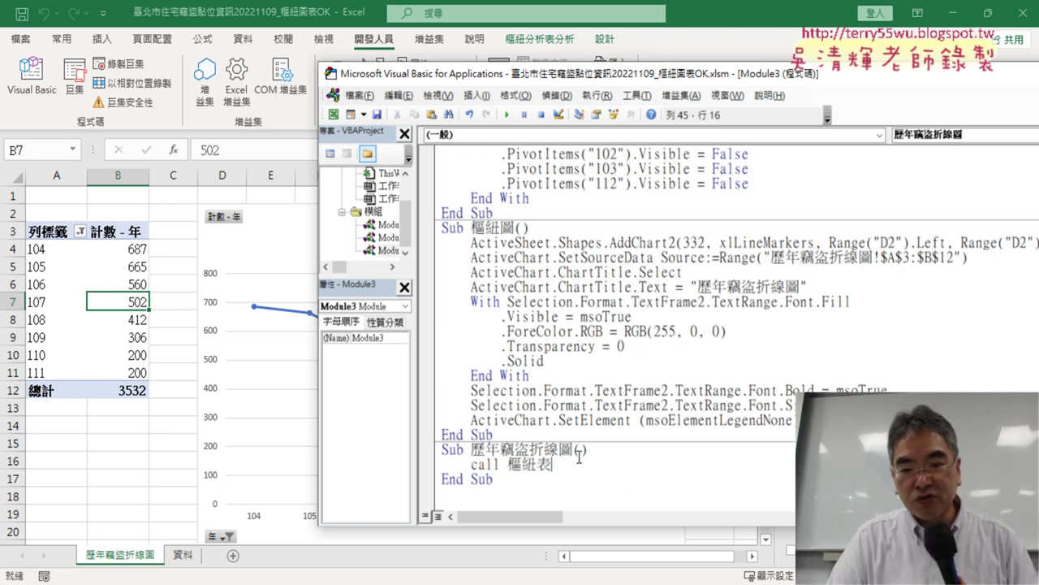
# Step: Add a second line, Call 樞紐圖, below Call 樞紐表
pyautogui.press('Return')
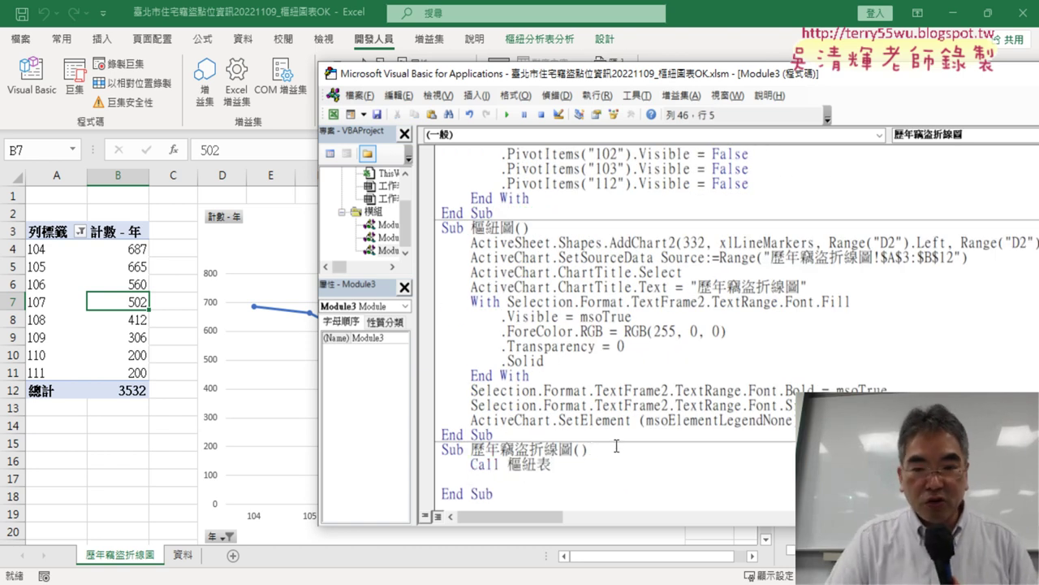
pyautogui.moveTo(567, 464); pyautogui.dragTo(496, 465)
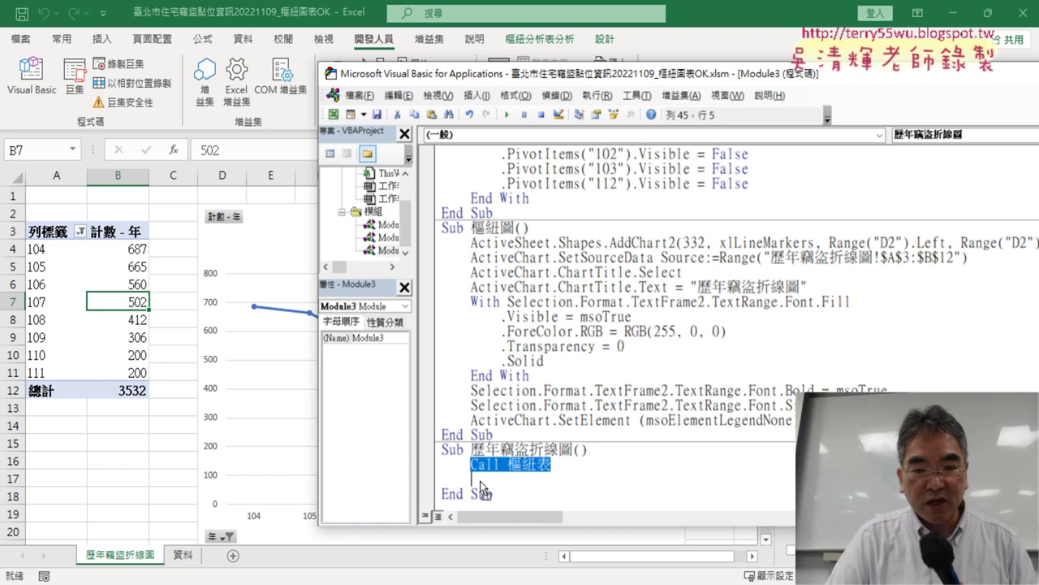
pyautogui.write('Call 樞紐表')
pyautogui.press('BackSpace')
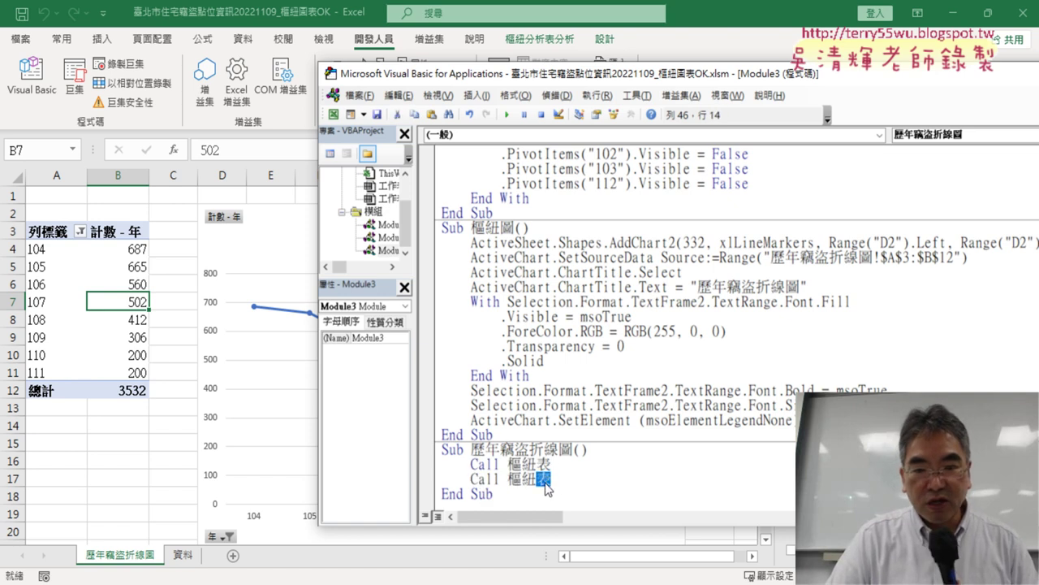
pyautogui.write('t')
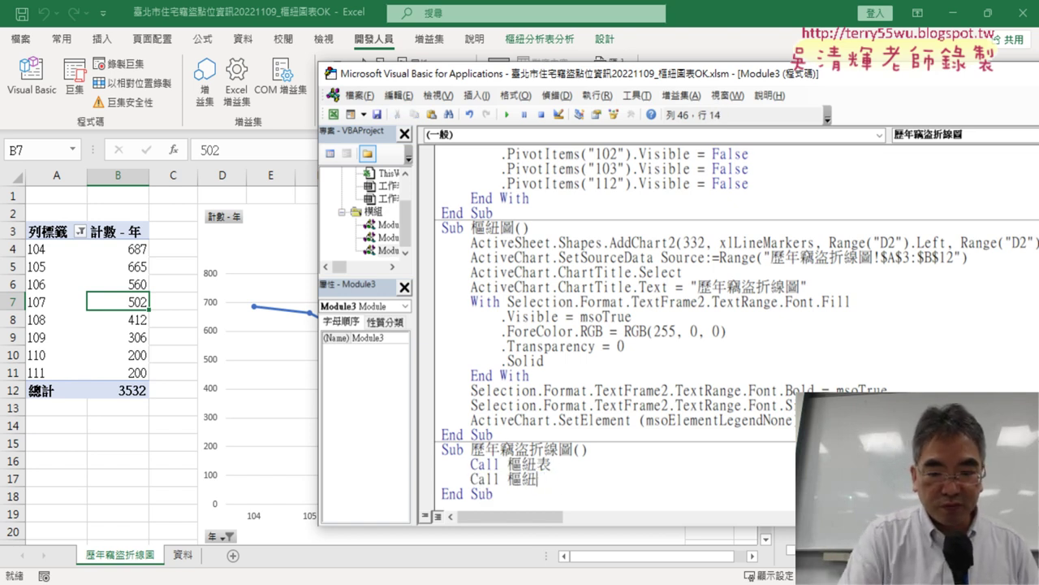
pyautogui.write('圖')
pyautogui.press('Return')
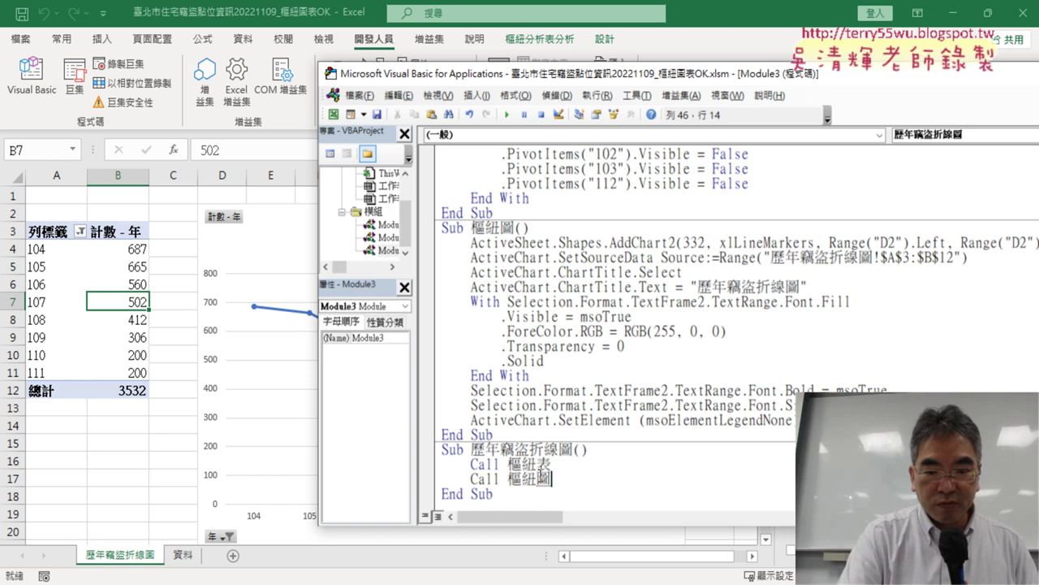
pyautogui.moveTo(727, 332); pyautogui.dragTo(625, 346)
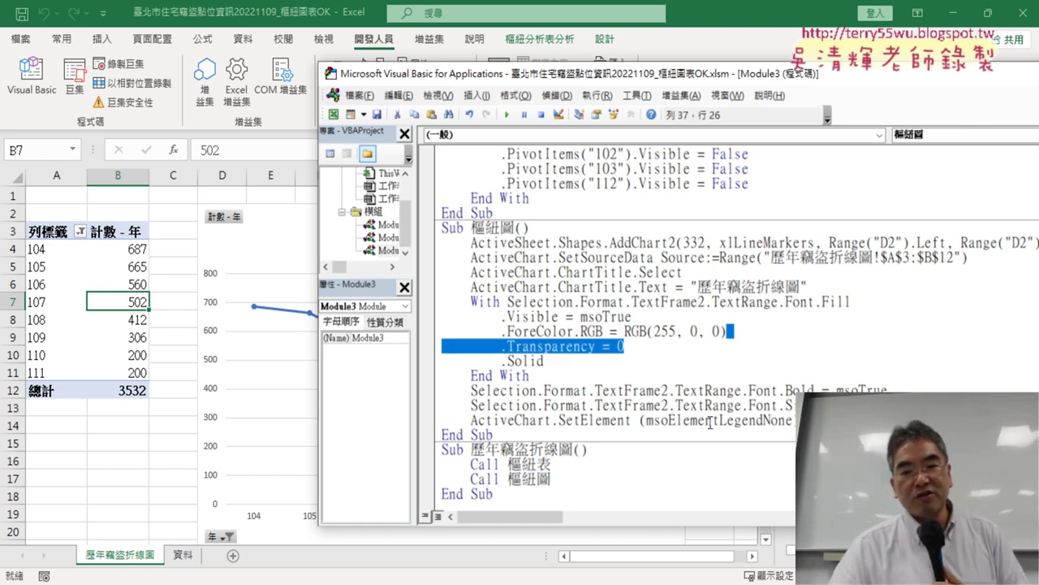
pyautogui.scroll(-1, 706, 378)
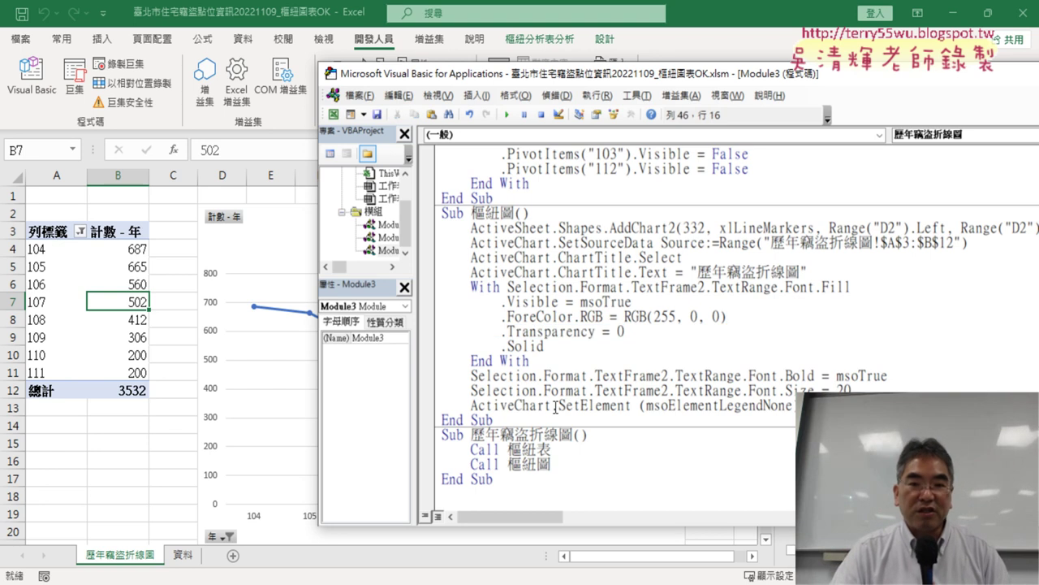
# Step: Delete the chart sheet, run the 歷年竊盜折線圖 macro, and check the rebuilt pivot table and chart
pyautogui.rightClick(132, 560)
pyautogui.click(186, 363)
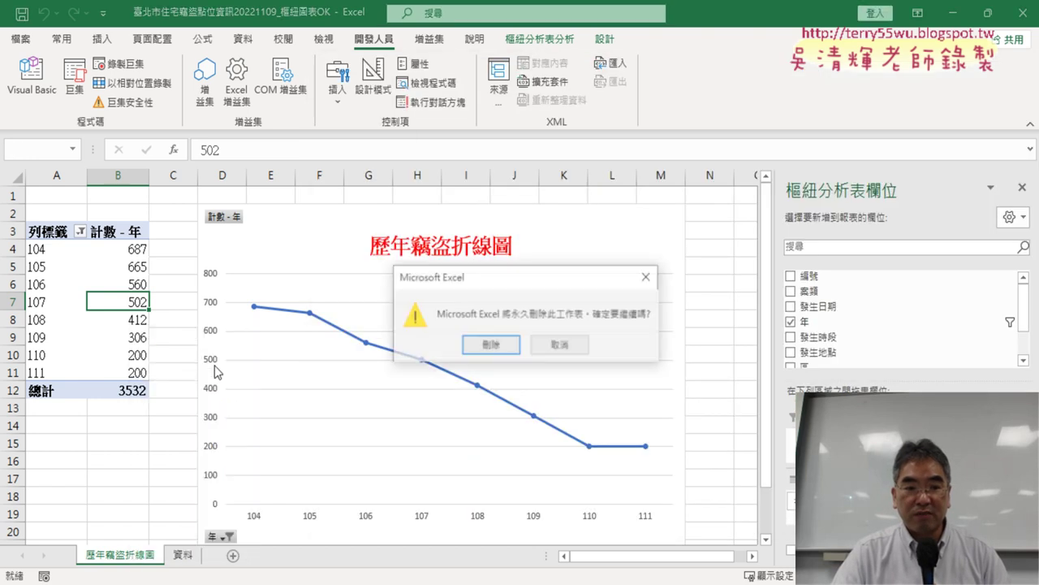
pyautogui.click(486, 349)
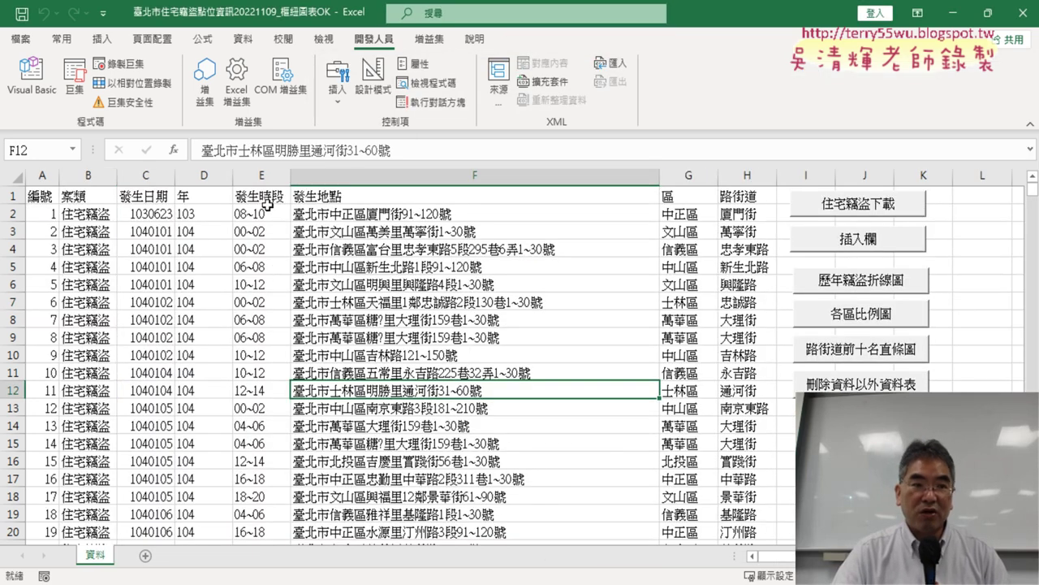
pyautogui.click(33, 96)
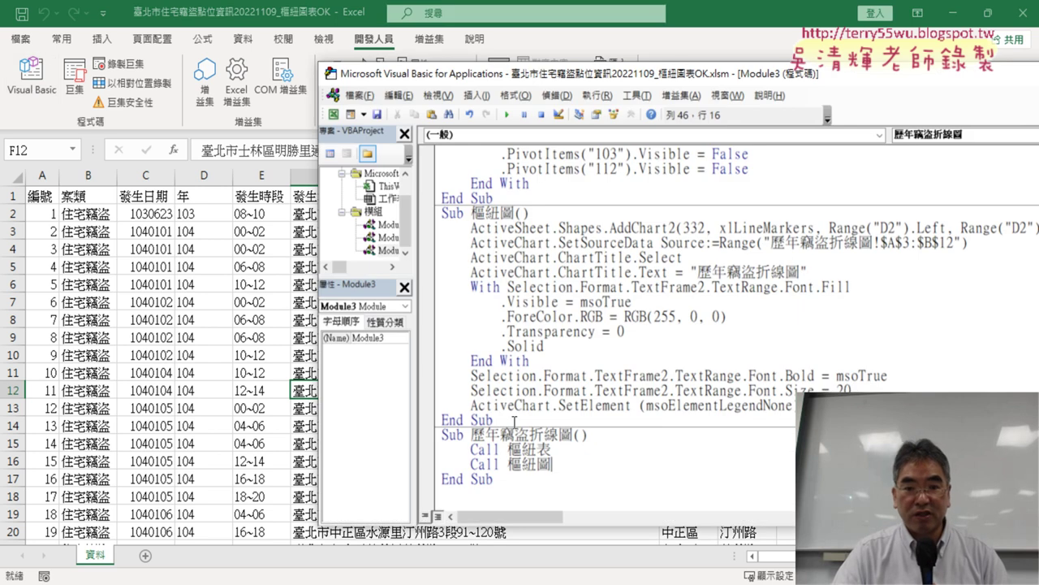
pyautogui.moveTo(789, 75); pyautogui.dragTo(817, 60)
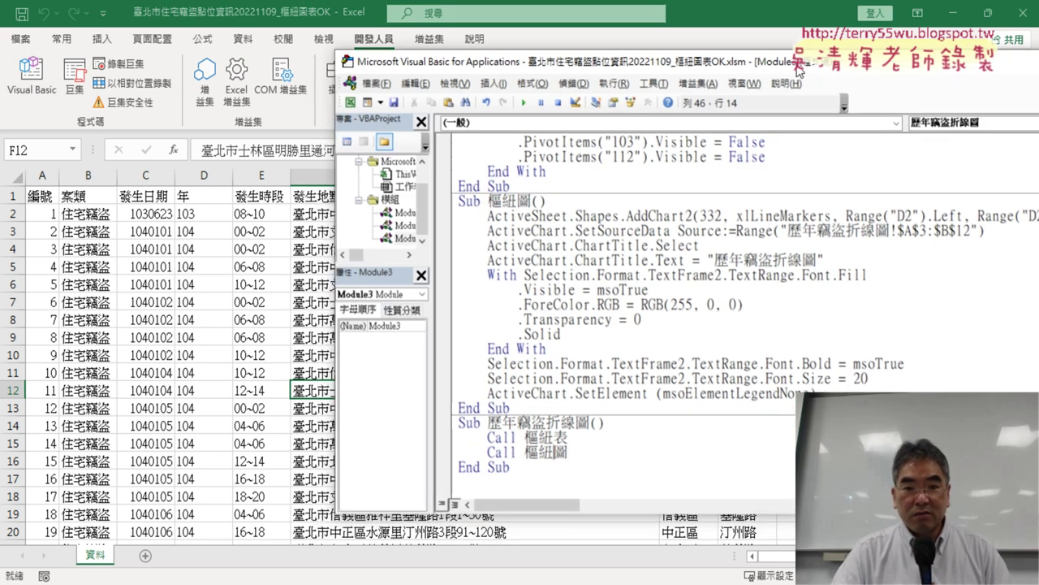
pyautogui.click(535, 100)
pyautogui.click(76, 477)
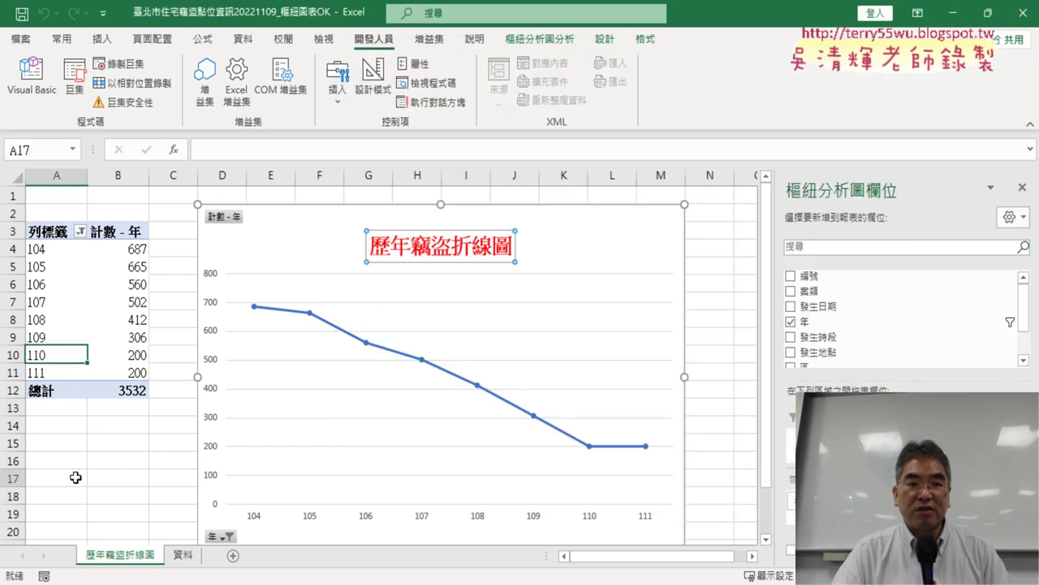
pyautogui.click(82, 236)
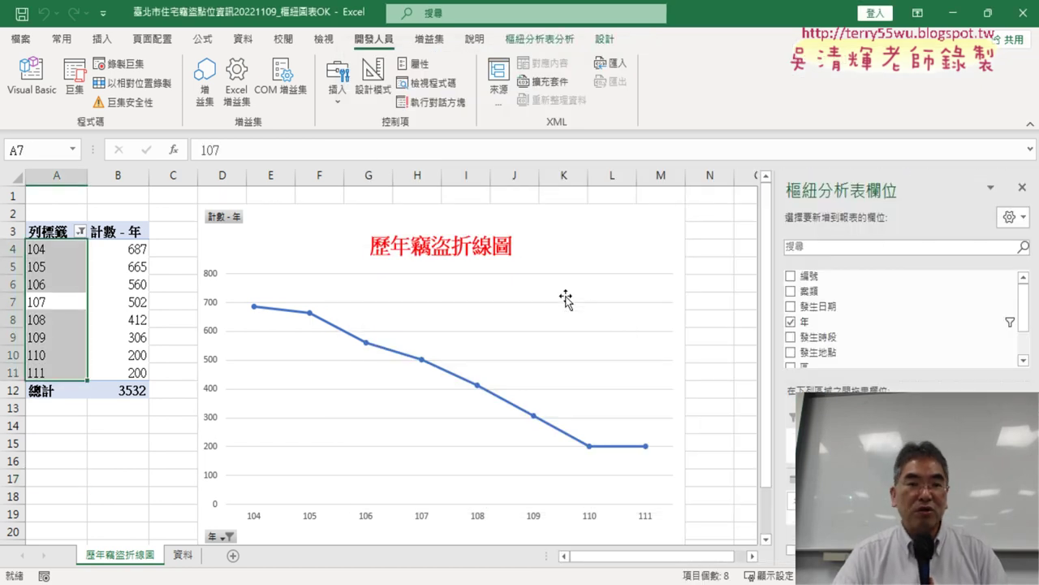
# Step: Delete the generated 歷年竊盜折線圖 sheet again
pyautogui.click(35, 101)
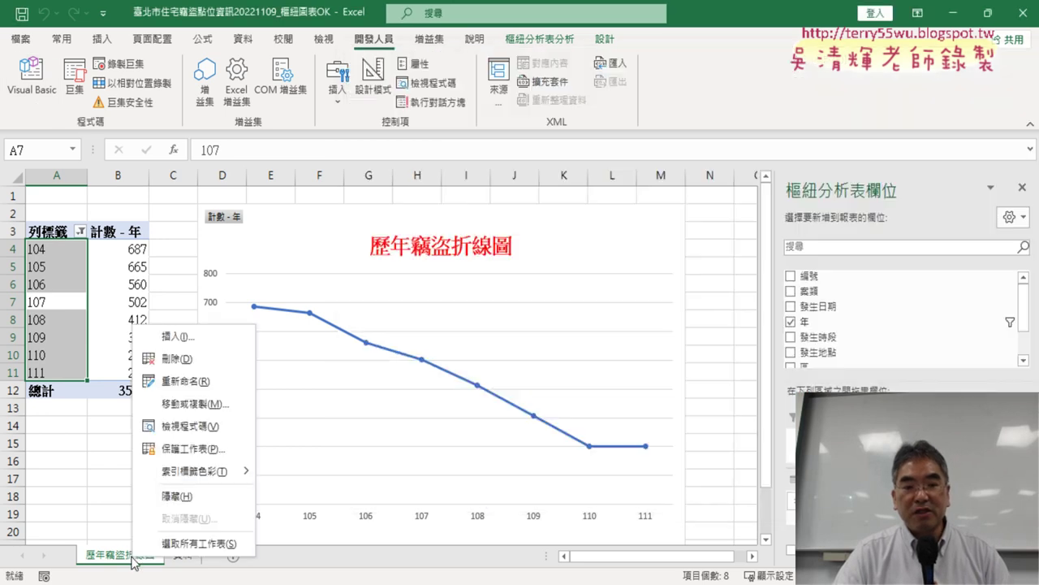
pyautogui.rightClick(126, 539)
pyautogui.click(177, 358)
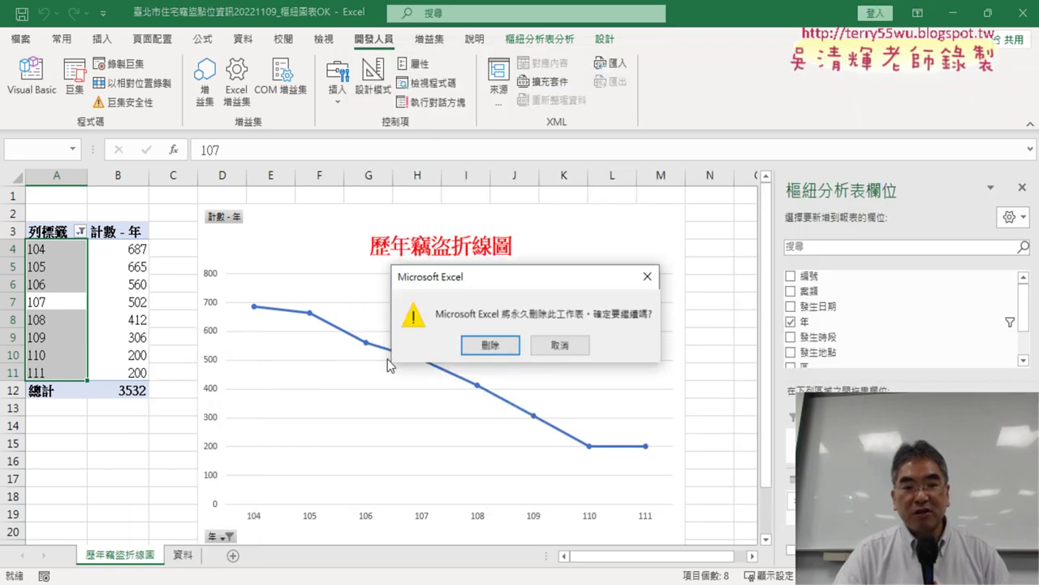
pyautogui.click(490, 346)
pyautogui.click(32, 90)
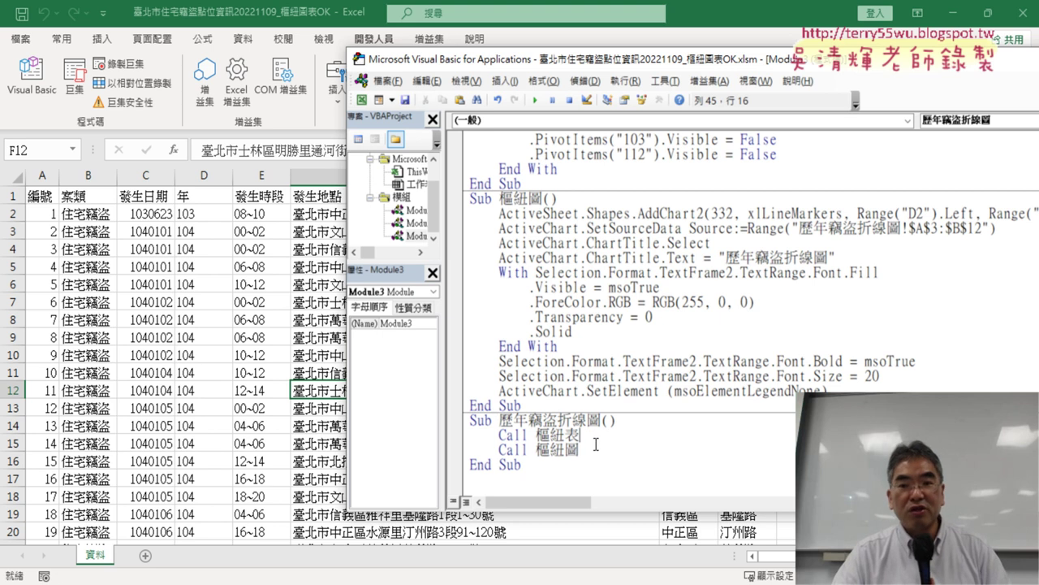
pyautogui.scroll(4, 596, 444)
pyautogui.scroll(4, 596, 445)
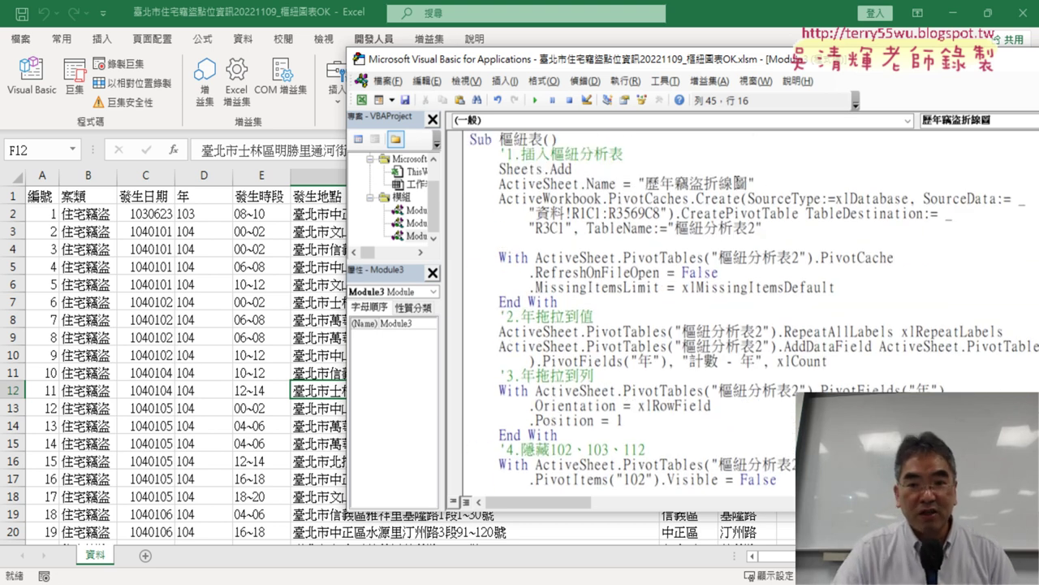
pyautogui.moveTo(757, 184); pyautogui.dragTo(496, 185)
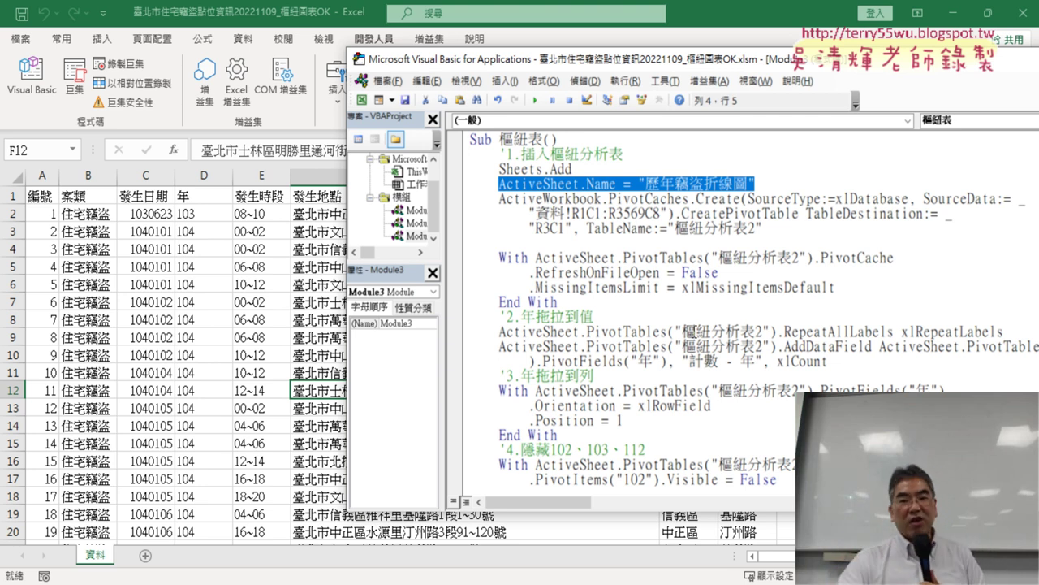
pyautogui.scroll(-4, 695, 326)
pyautogui.scroll(-4, 697, 320)
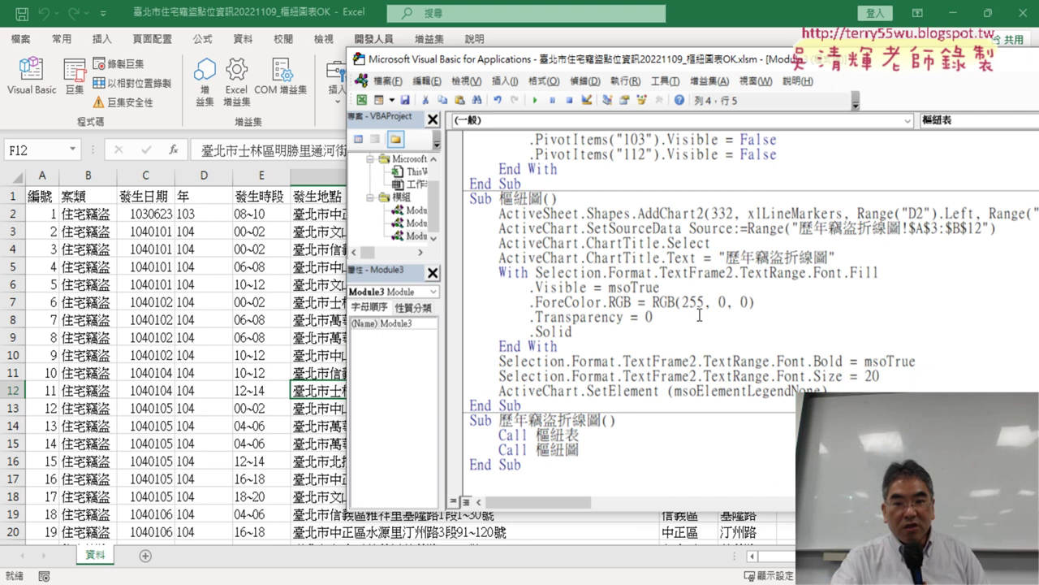
pyautogui.click(593, 451)
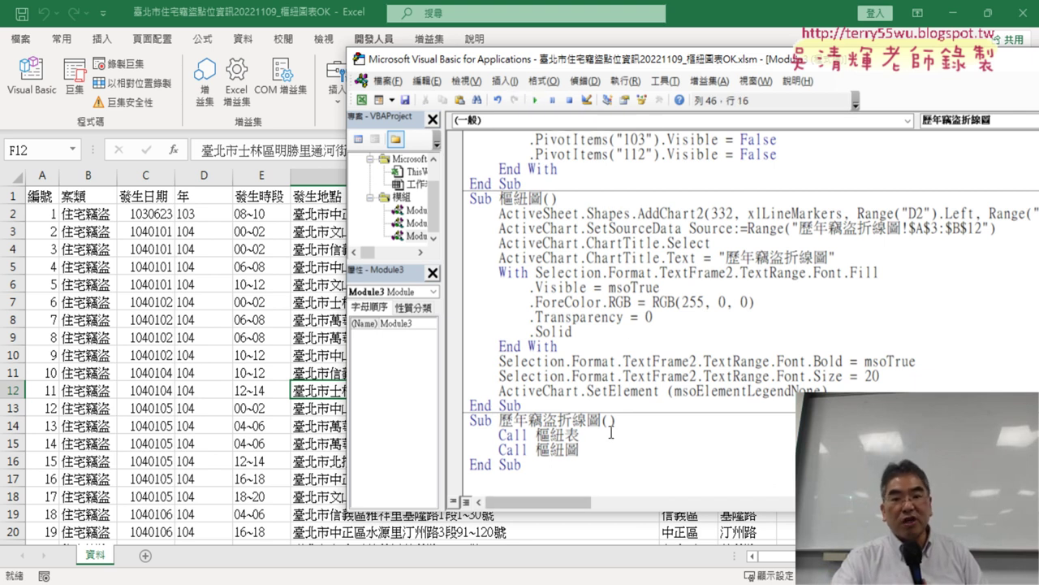
# Step: Shrink and shift the VBA editor to expose the 資料 sheet's buttons, targeting the old line-chart button
pyautogui.moveTo(602, 420); pyautogui.dragTo(498, 420)
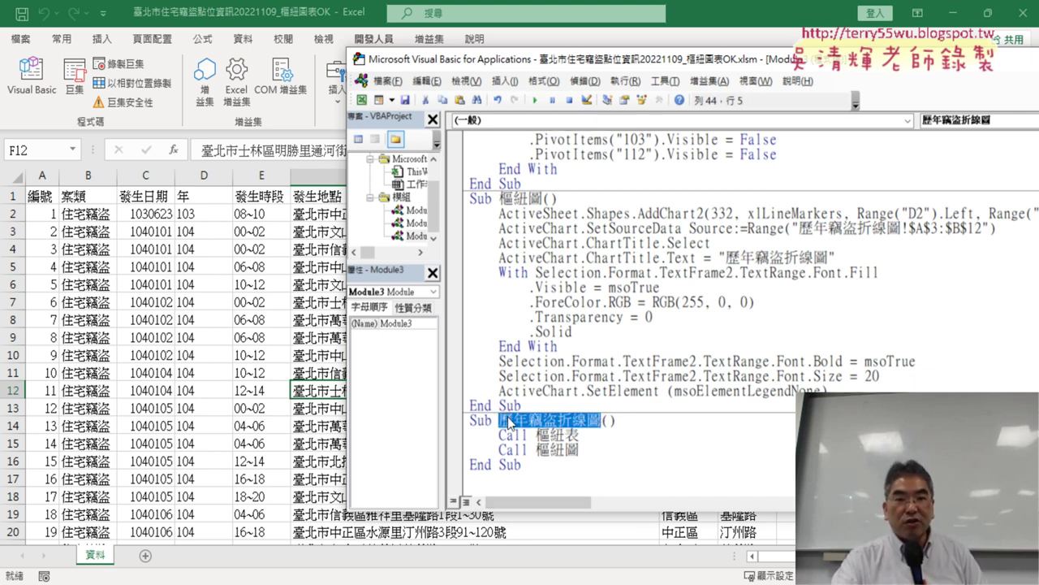
pyautogui.moveTo(679, 59); pyautogui.dragTo(355, 62)
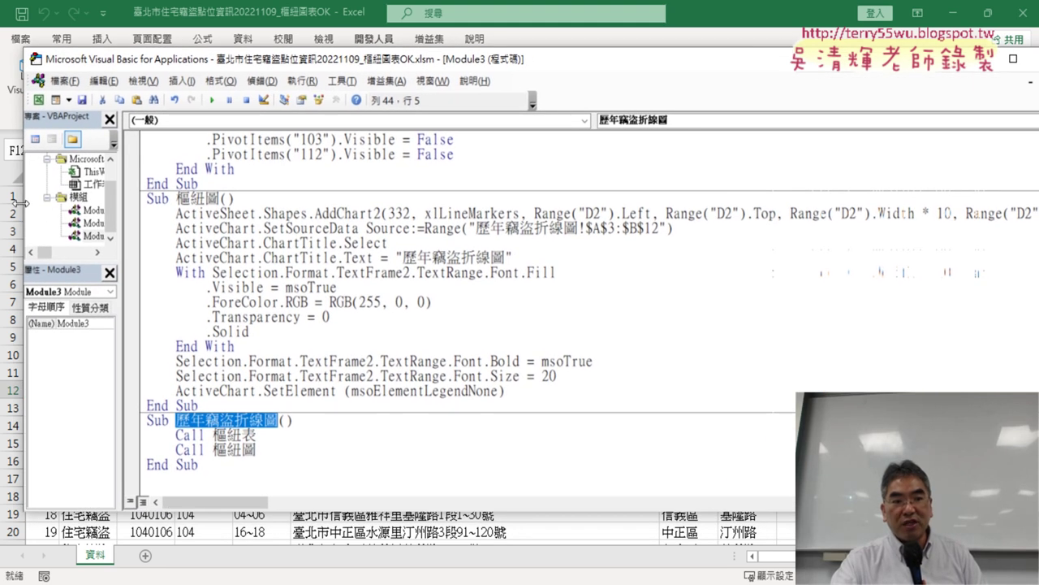
pyautogui.moveTo(19, 202); pyautogui.dragTo(273, 202)
pyautogui.moveTo(668, 62); pyautogui.dragTo(477, 56)
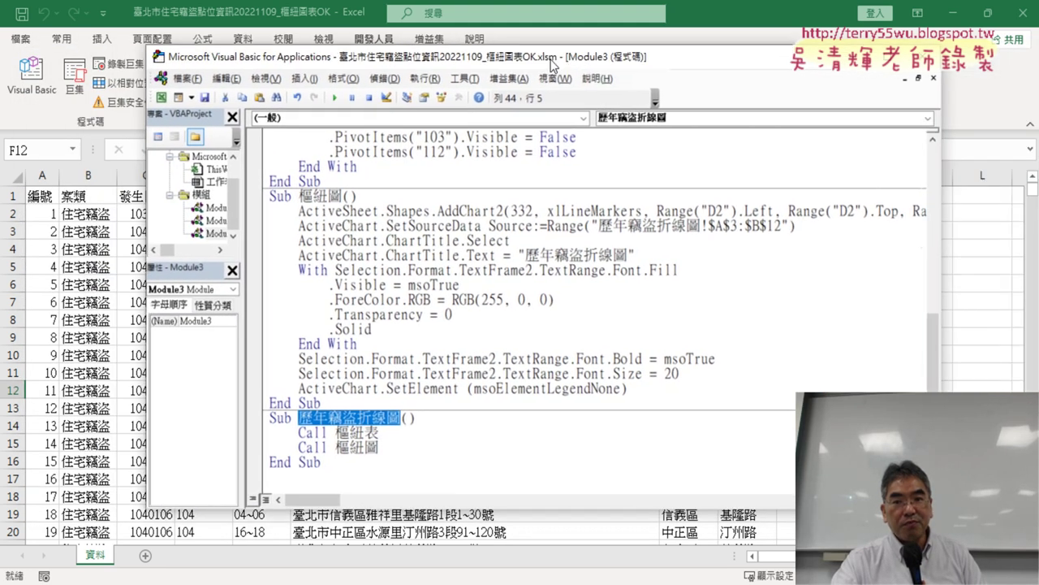
pyautogui.moveTo(873, 185); pyautogui.dragTo(689, 187)
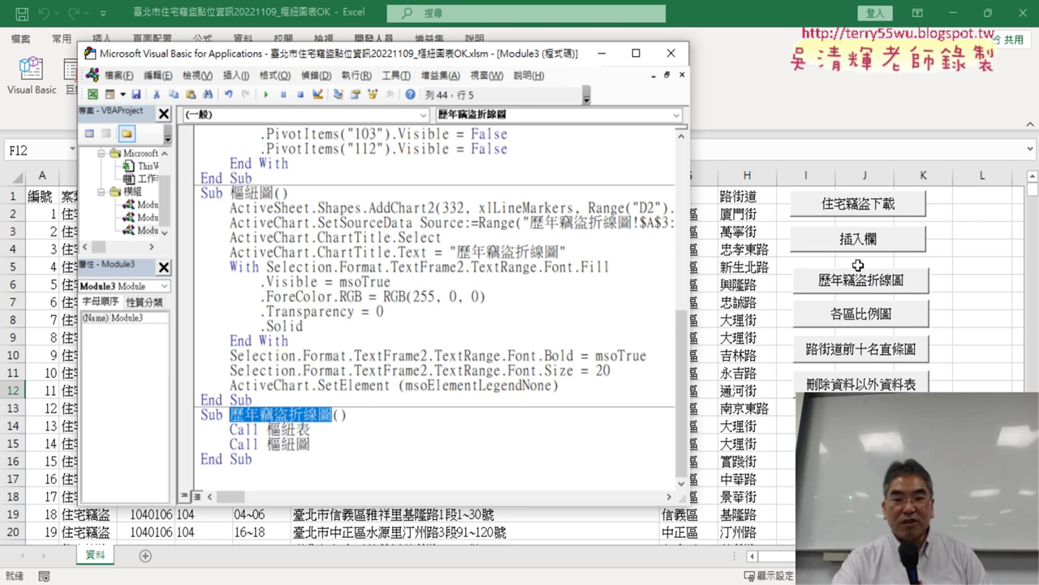
pyautogui.rightClick(891, 286)
# Step: Delete the old line-chart button and draw a new Form Control button between 插入欄 and 各區比例圖
pyautogui.click(914, 298)
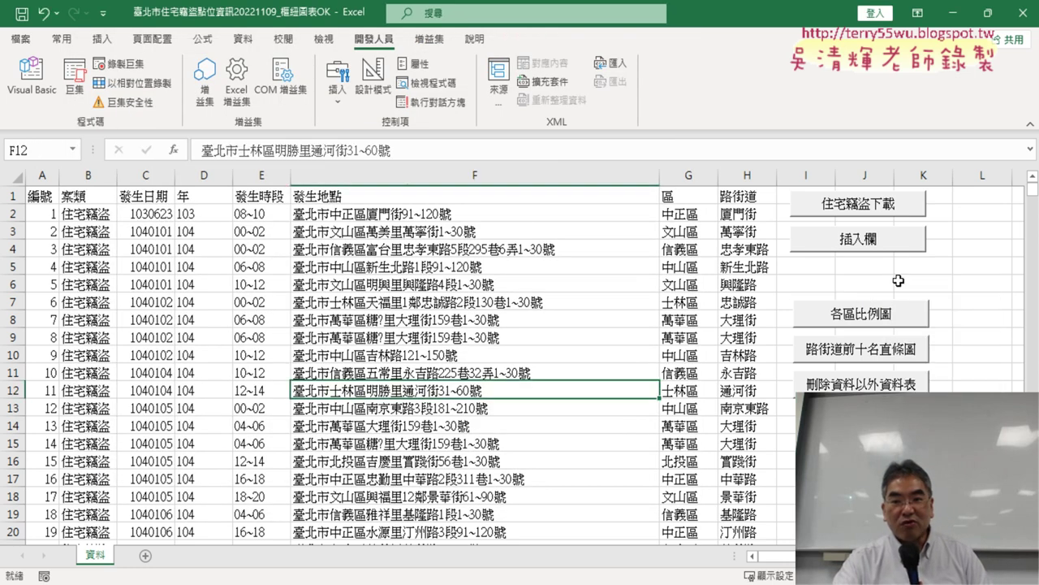
pyautogui.click(335, 90)
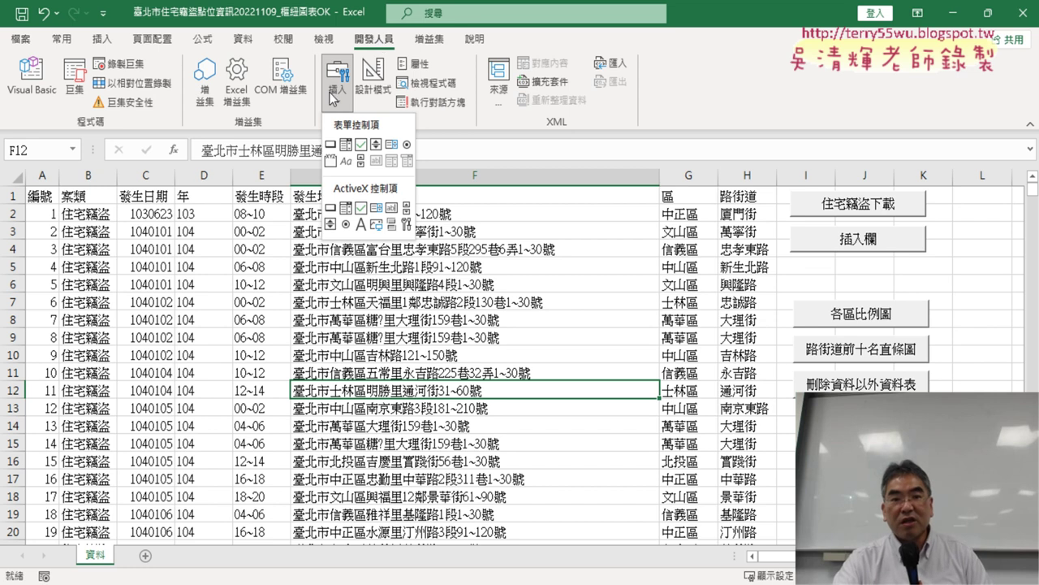
pyautogui.click(330, 144)
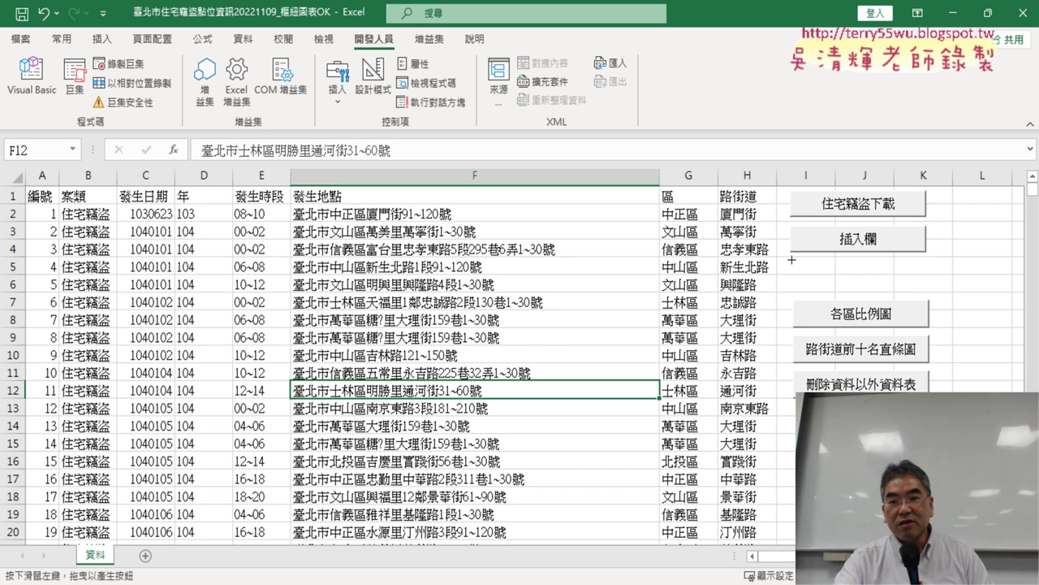
pyautogui.moveTo(792, 260); pyautogui.dragTo(922, 291)
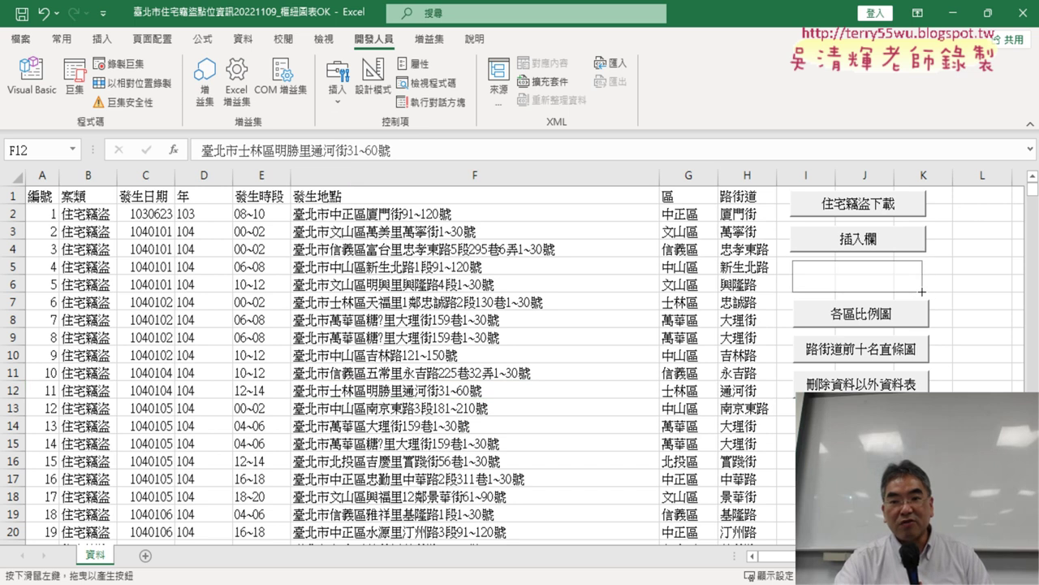
pyautogui.moveTo(924, 290); pyautogui.dragTo(924, 291)
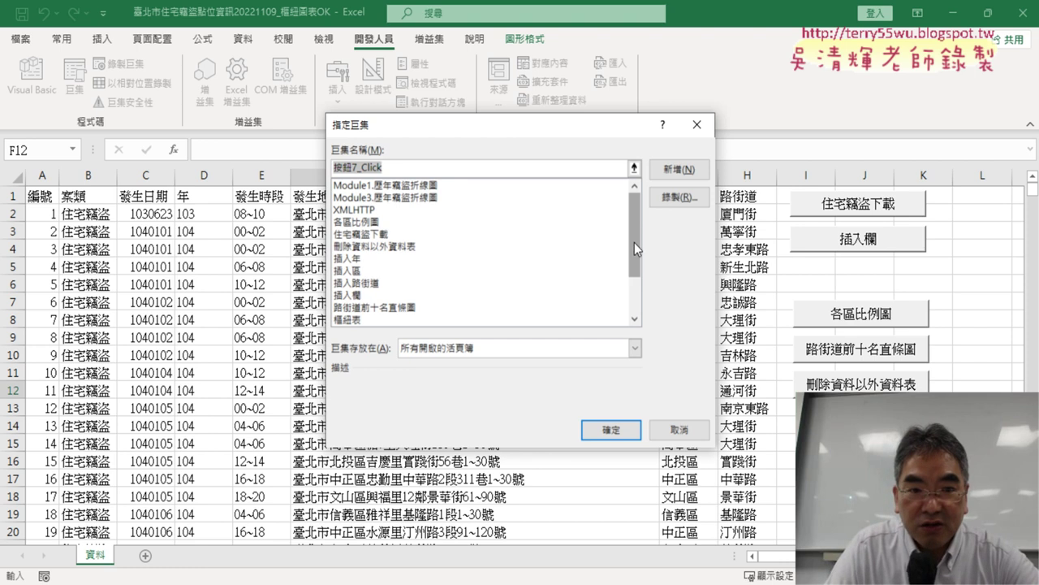
# Step: Find duplicate 歷年竊盜折線圖 macros in Module1 and Module3, leave 按鈕7 unassigned, and open the VBA editor
pyautogui.moveTo(634, 242)
pyautogui.mouseDown()
pyautogui.moveTo(635, 306)
pyautogui.moveTo(636, 237)
pyautogui.mouseUp()
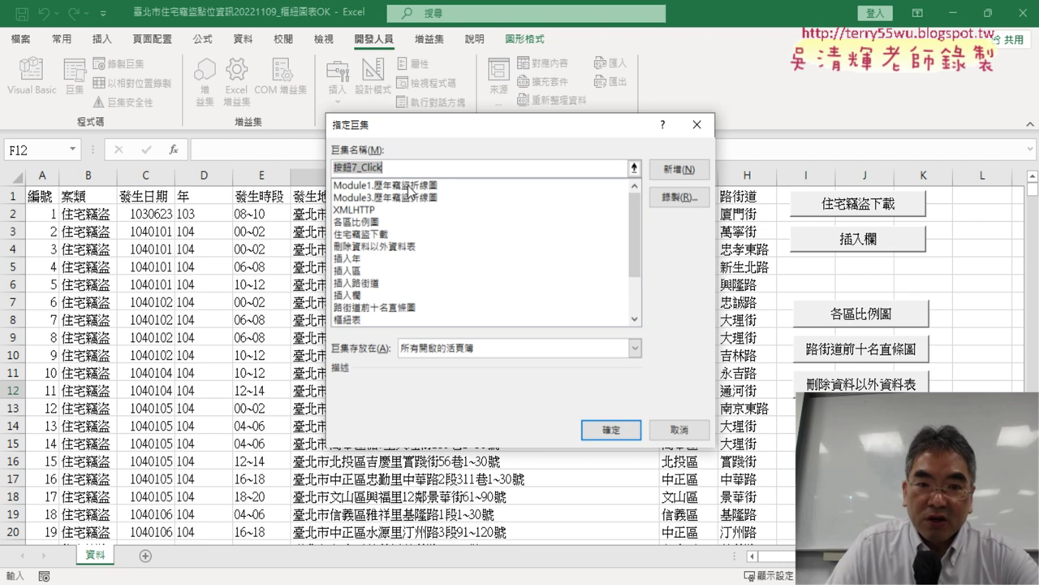
pyautogui.click(374, 186)
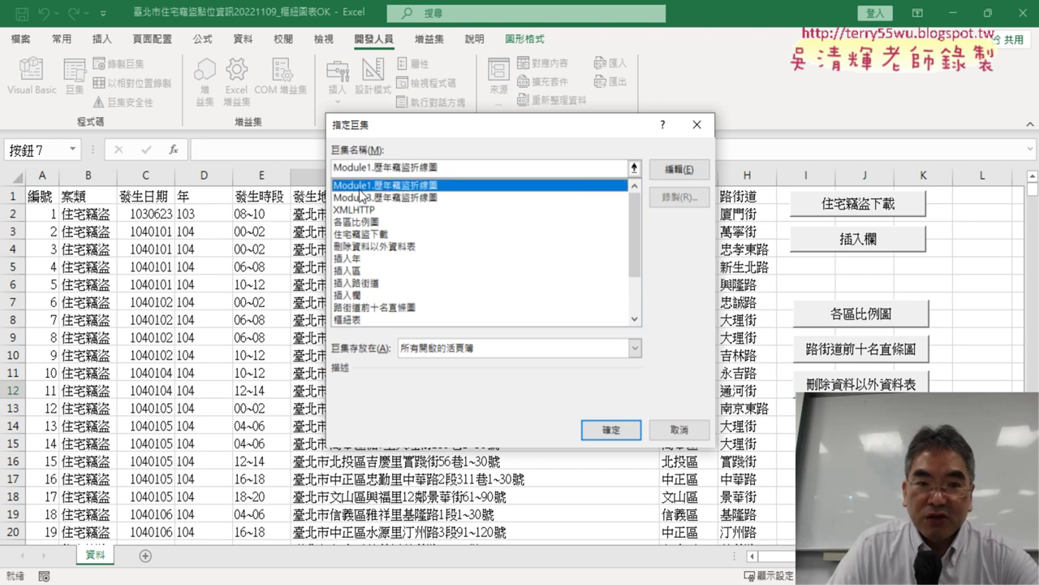
pyautogui.click(374, 197)
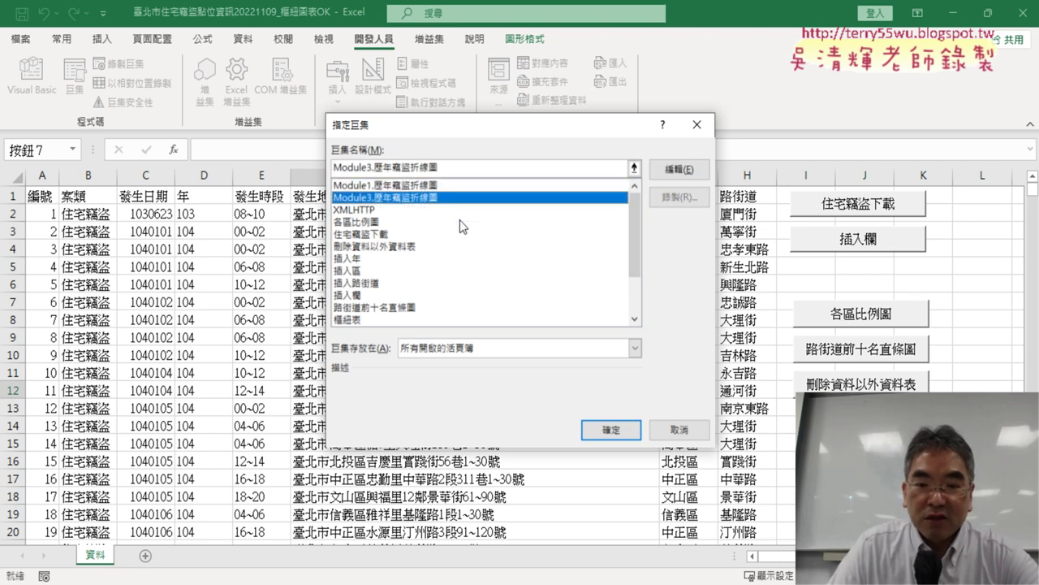
pyautogui.click(683, 435)
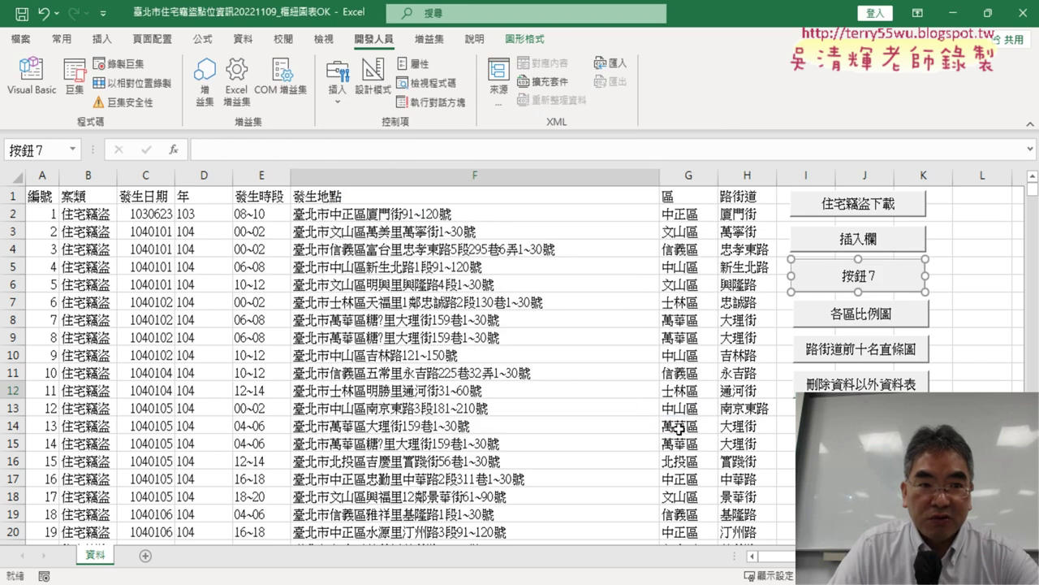
pyautogui.click(31, 82)
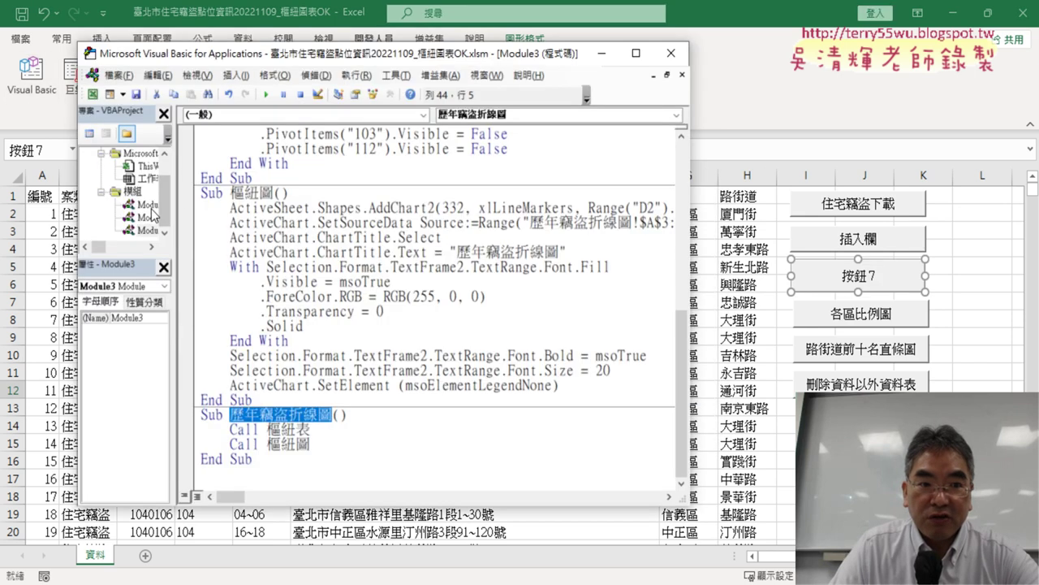
# Step: Remove the duplicate Sub 歷年竊盜折線圖 block from Module1 and go back to the 資料 sheet
pyautogui.doubleClick(151, 208)
pyautogui.scroll(-4, 393, 281)
pyautogui.scroll(-4, 396, 288)
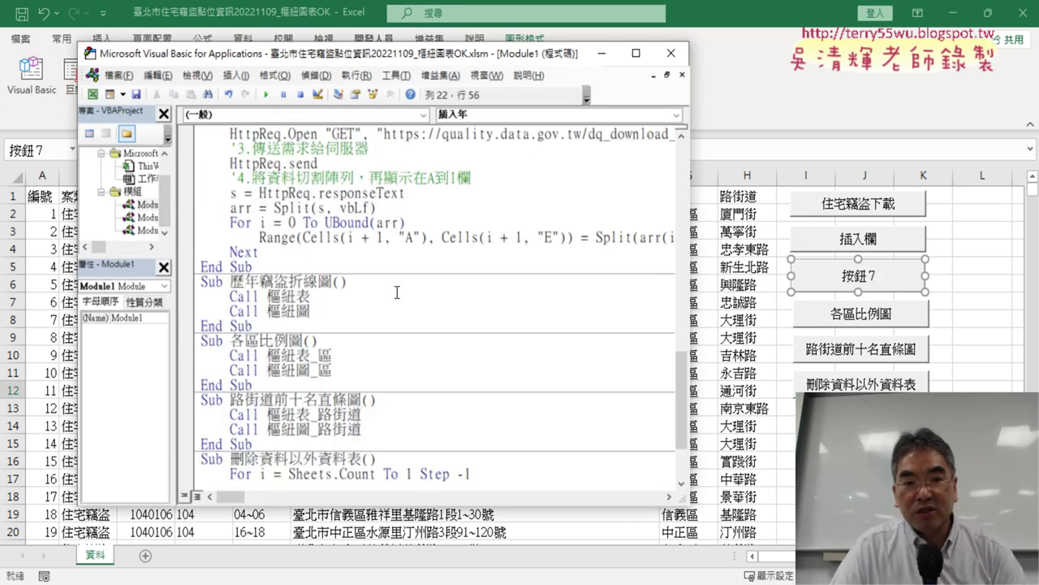
pyautogui.scroll(-4, 398, 293)
pyautogui.scroll(4, 398, 302)
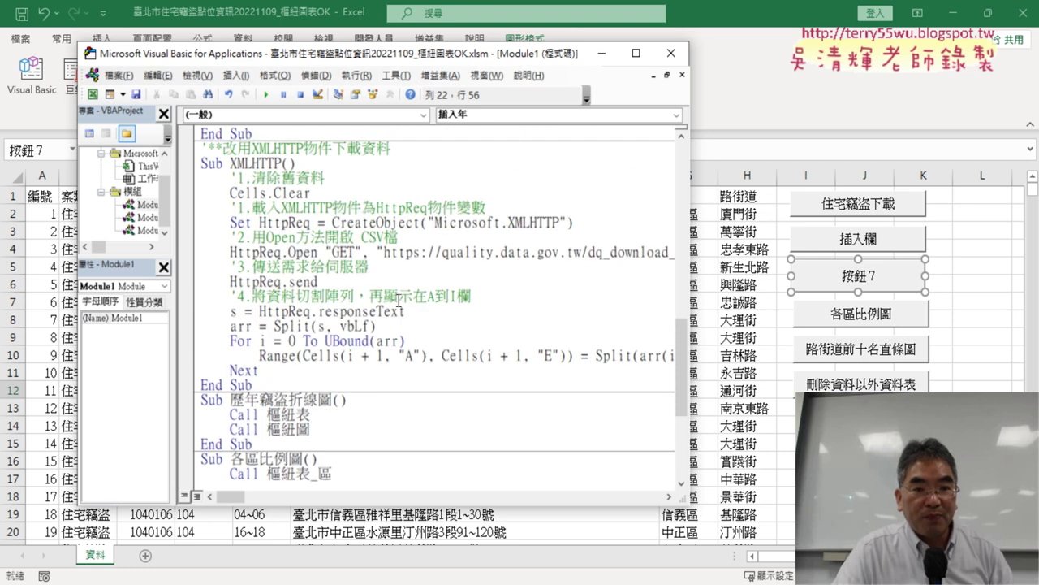
pyautogui.scroll(-3, 397, 306)
pyautogui.scroll(4, 397, 308)
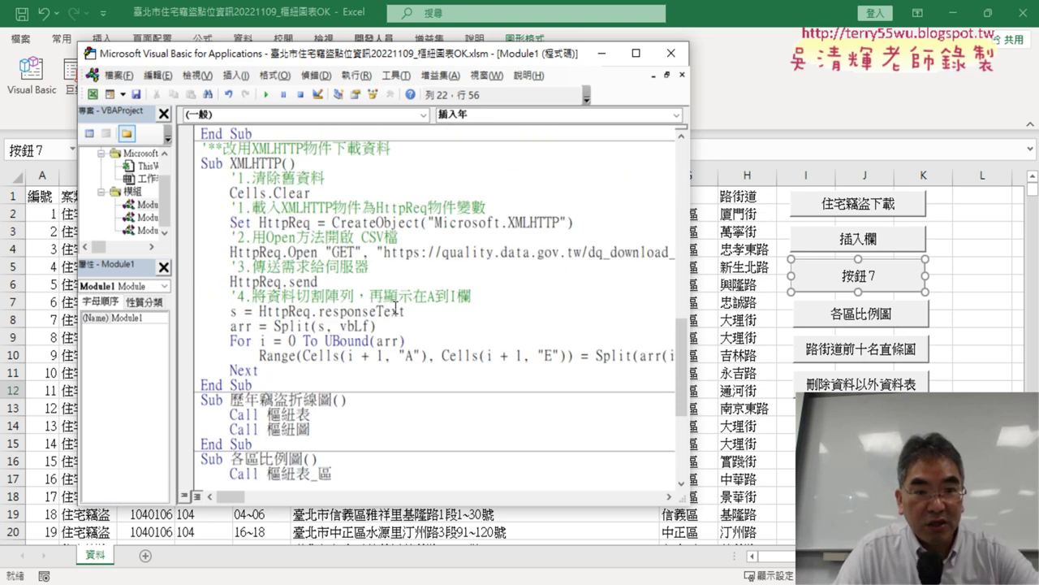
pyautogui.scroll(-2, 396, 309)
pyautogui.moveTo(253, 355); pyautogui.dragTo(201, 310)
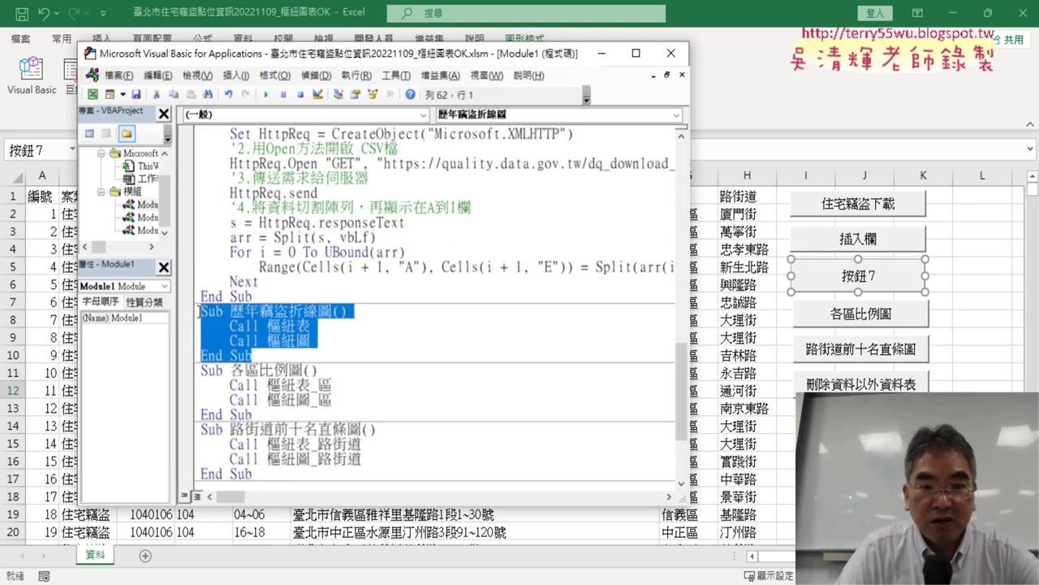
pyautogui.press('Delete')
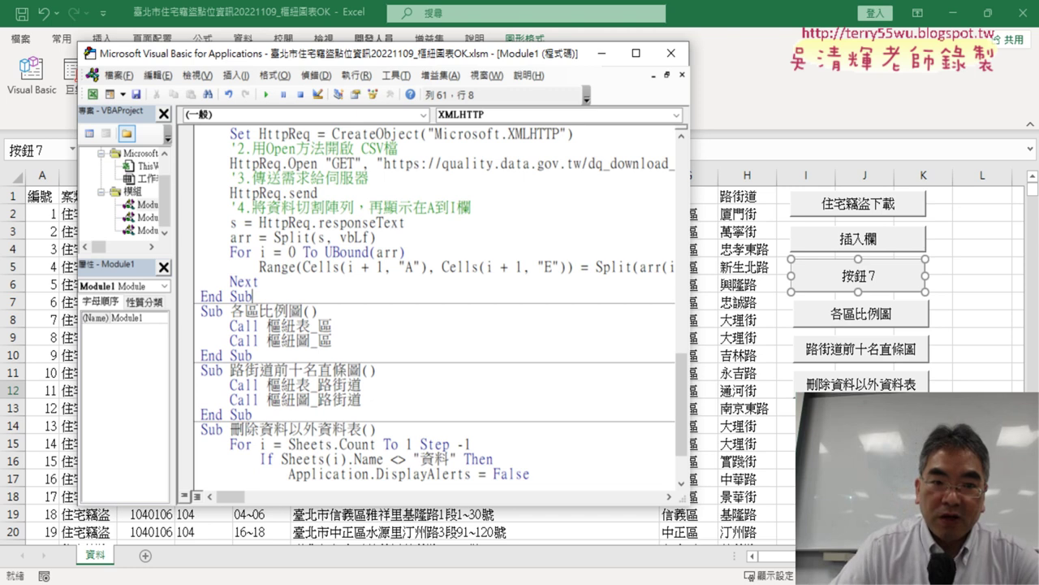
pyautogui.click(865, 460)
# Step: Select the 歷年竊盜折線圖 macro in 按鈕7's Assign Macro list
pyautogui.rightClick(857, 276)
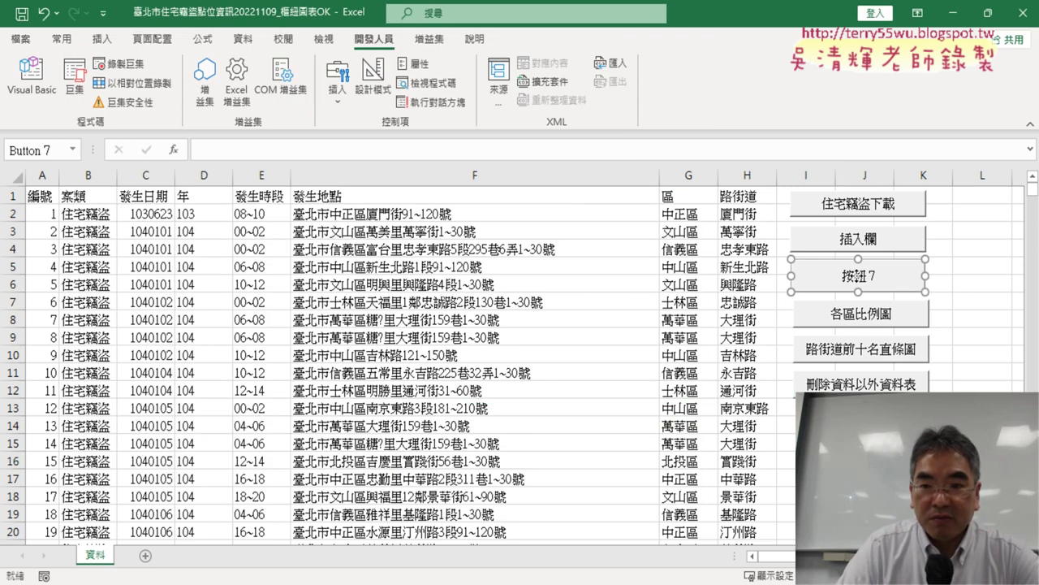
pyautogui.click(901, 431)
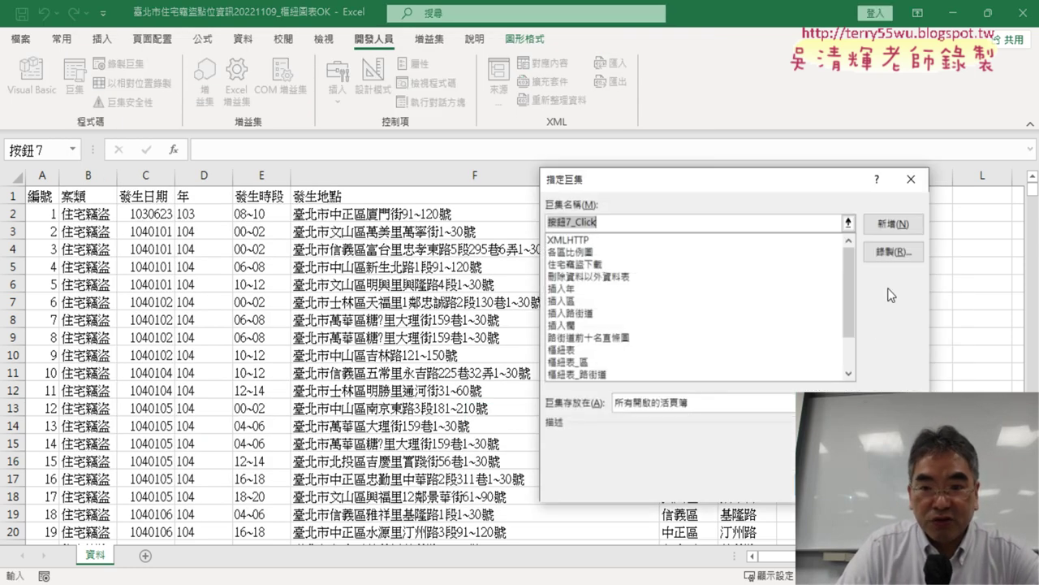
pyautogui.moveTo(850, 297)
pyautogui.mouseDown()
pyautogui.moveTo(853, 329)
pyautogui.moveTo(854, 246)
pyautogui.mouseUp()
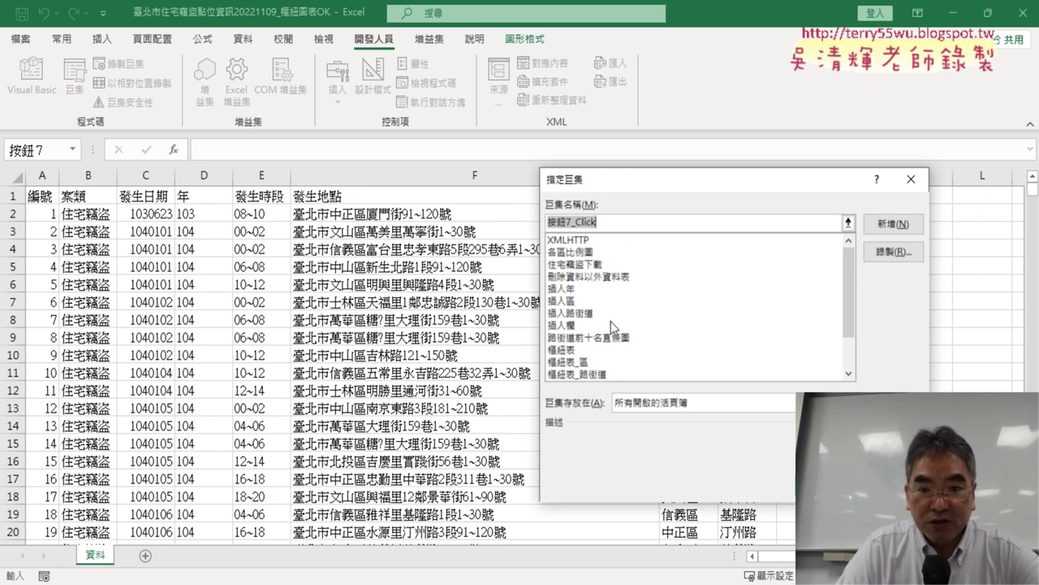
pyautogui.moveTo(846, 308); pyautogui.dragTo(853, 357)
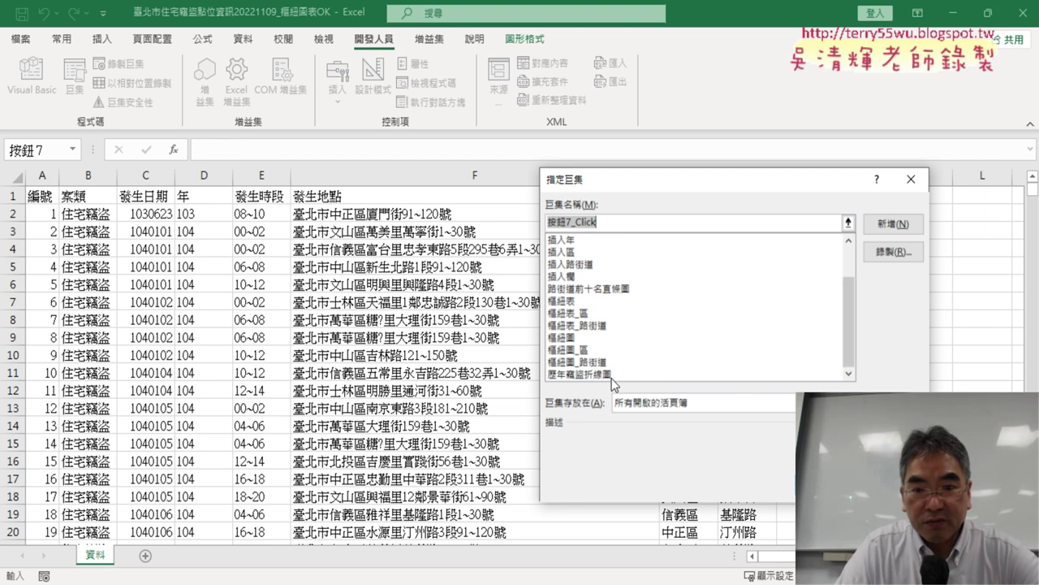
pyautogui.click(802, 373)
# Step: Copy the 歷年竊盜折線圖 macro name and close the Assign Macro dialog
pyautogui.moveTo(623, 224); pyautogui.dragTo(481, 221)
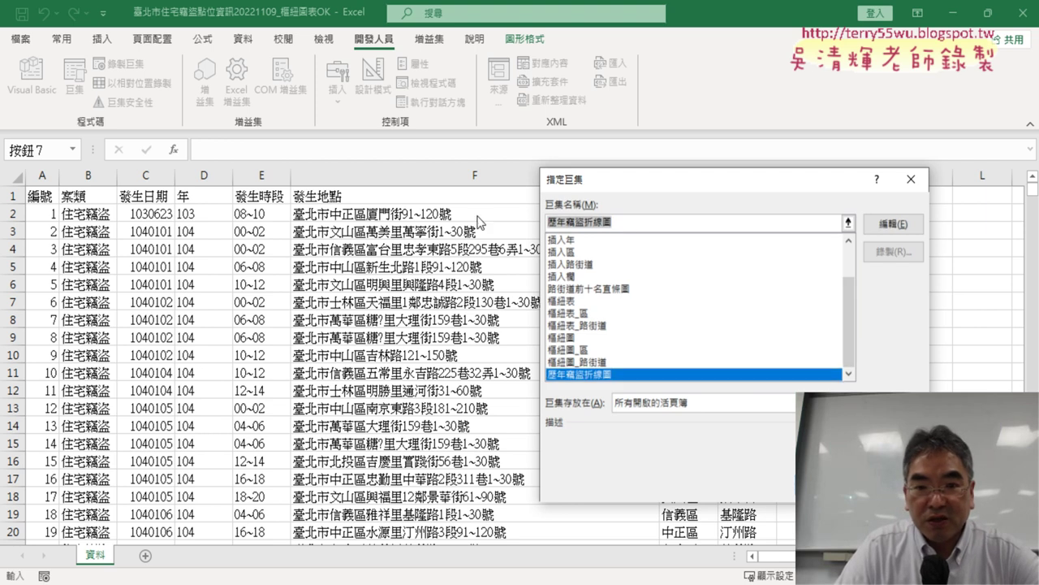
pyautogui.rightClick(608, 227)
pyautogui.click(657, 262)
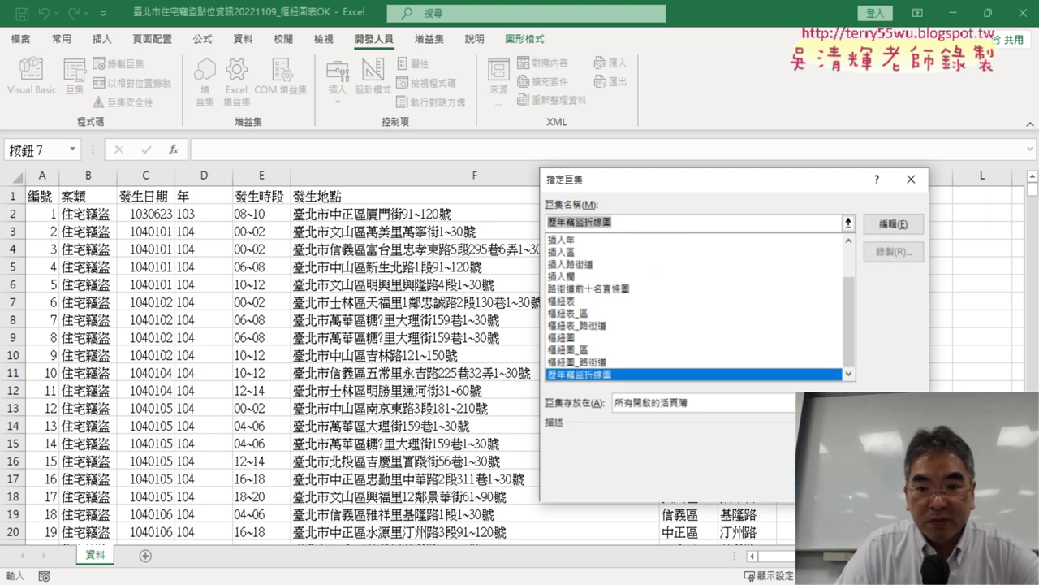
pyautogui.press('Escape')
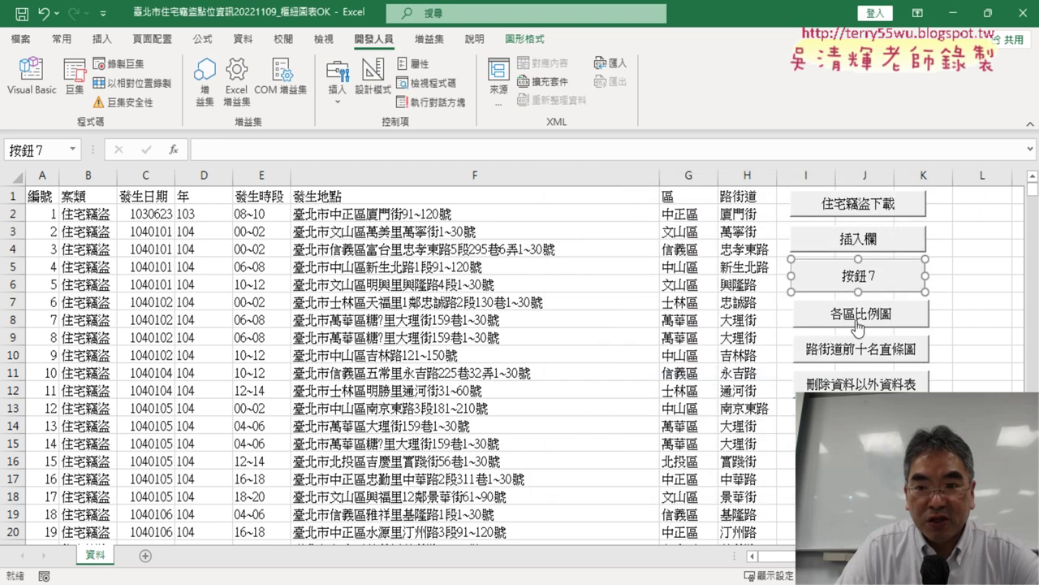
# Step: Change the new button's label from 按鈕7 to 歷年竊盜折線圖
pyautogui.click(853, 276)
pyautogui.press('BackSpace')
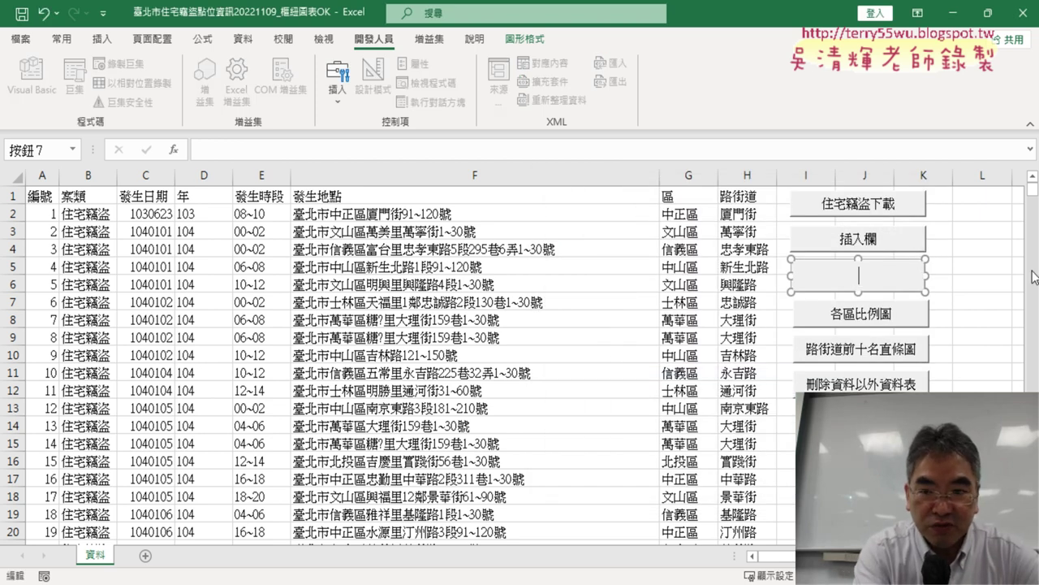
pyautogui.write('歷年竊盜折線圖')
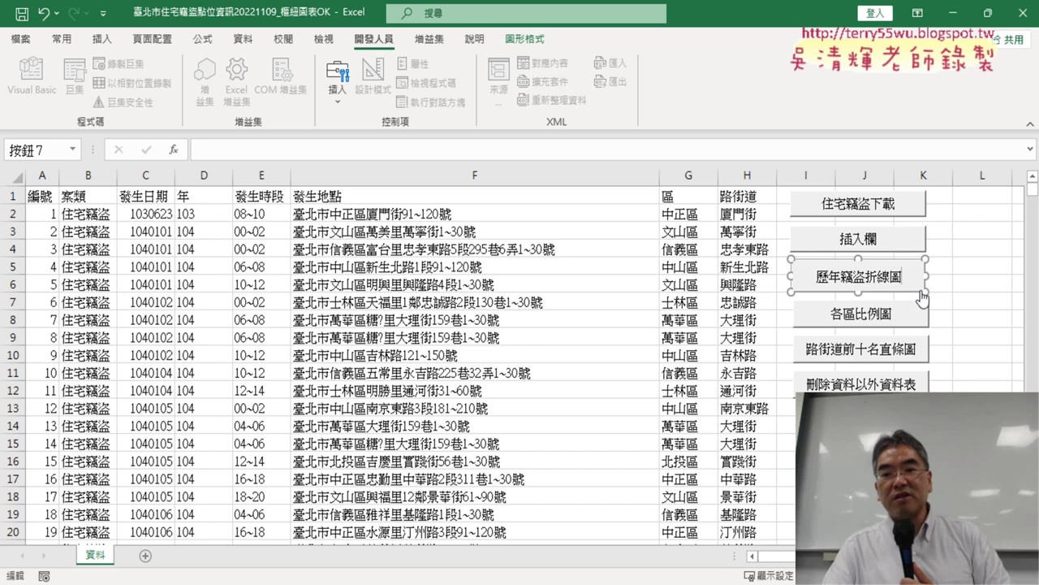
pyautogui.click(923, 461)
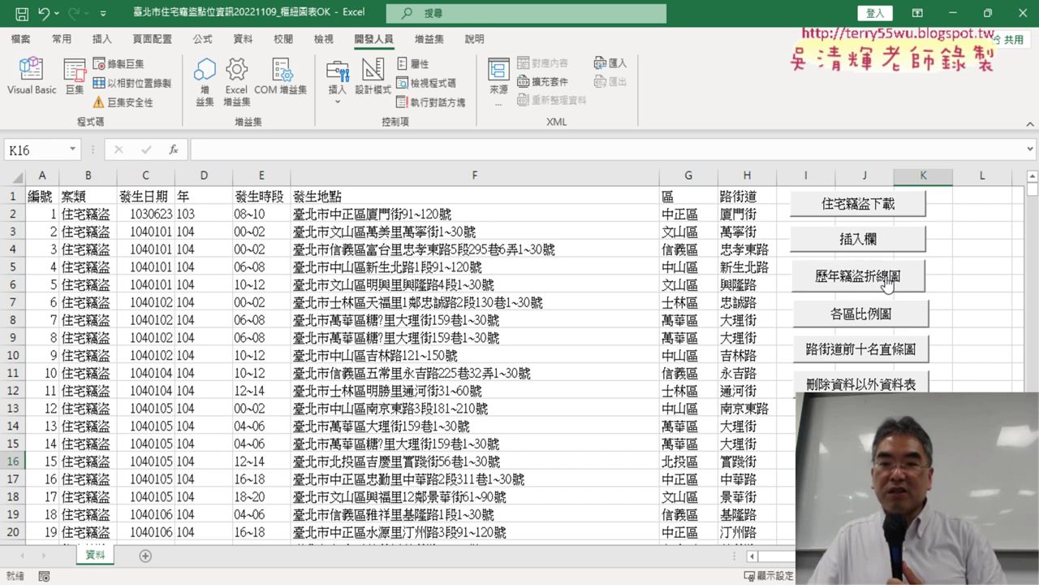
# Step: Run the 歷年竊盜折線圖 macro, delete the generated chart sheet, and run the macro again
pyautogui.click(888, 280)
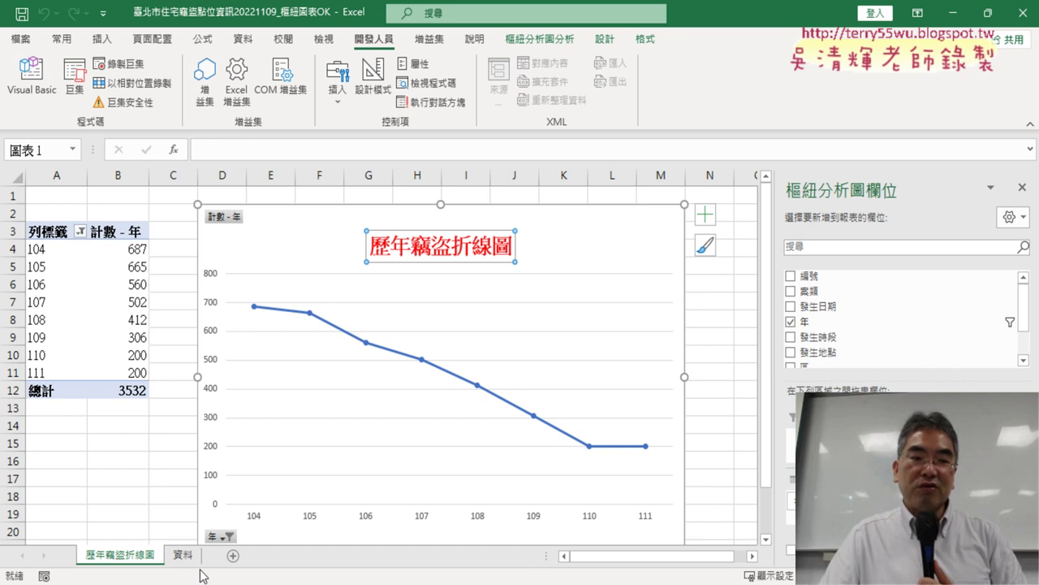
pyautogui.rightClick(128, 563)
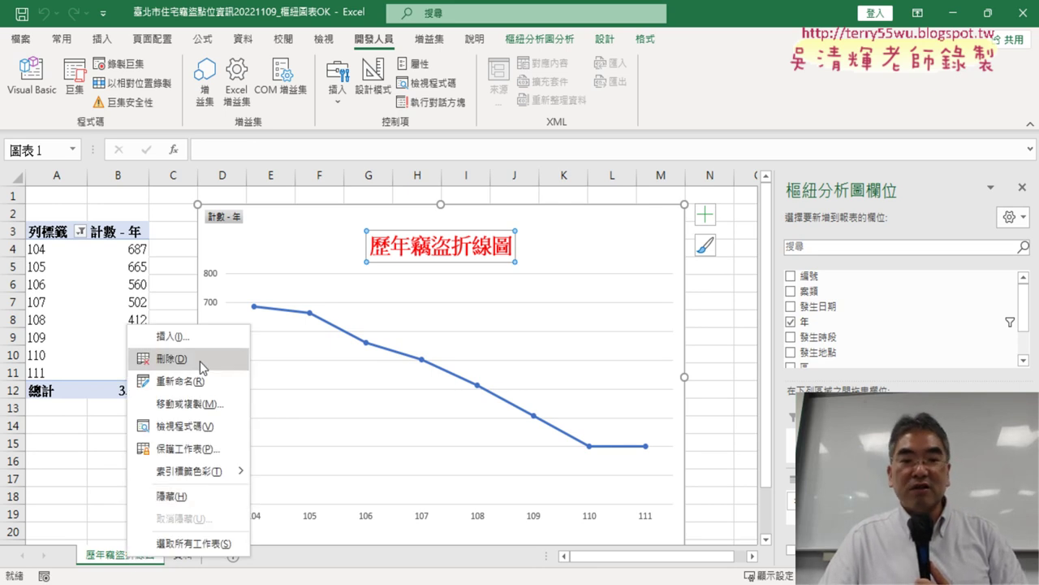
pyautogui.click(202, 365)
pyautogui.click(506, 343)
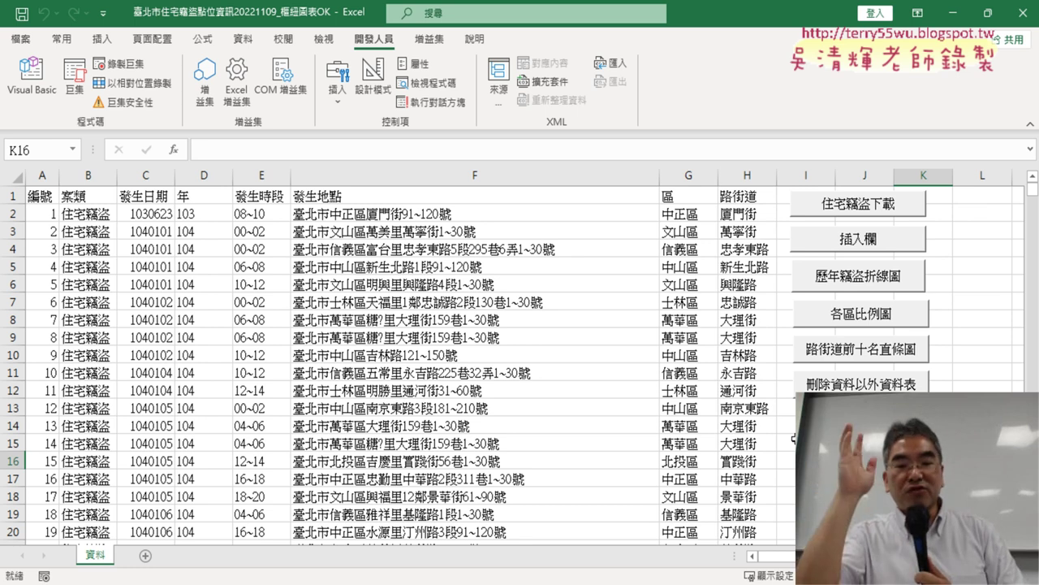
pyautogui.click(898, 289)
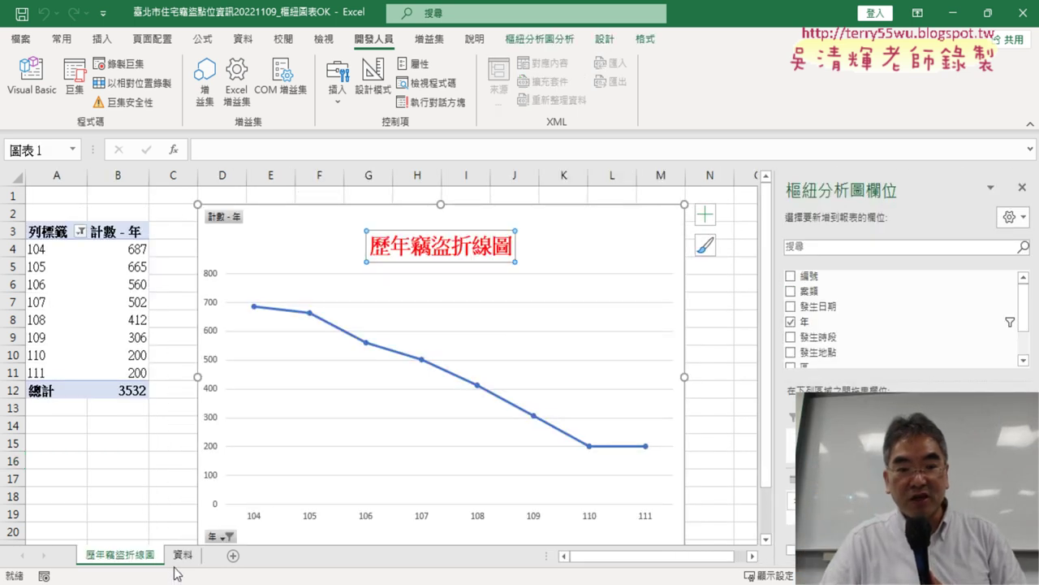
# Step: Rerun the line-chart macro from 資料 and debug error 1004 at the ActiveSheet.Name line
pyautogui.click(178, 558)
pyautogui.click(871, 286)
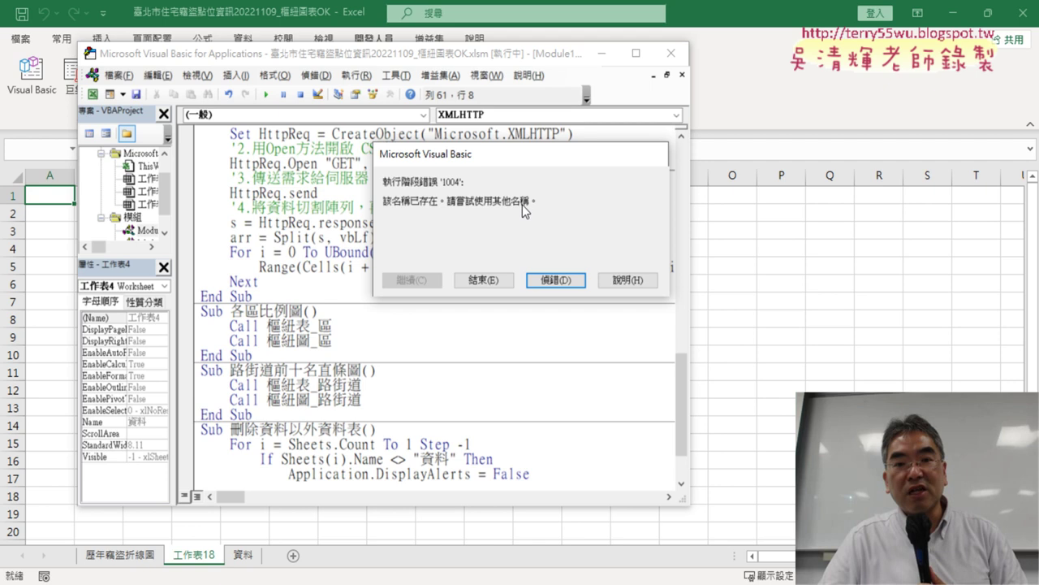
pyautogui.click(544, 284)
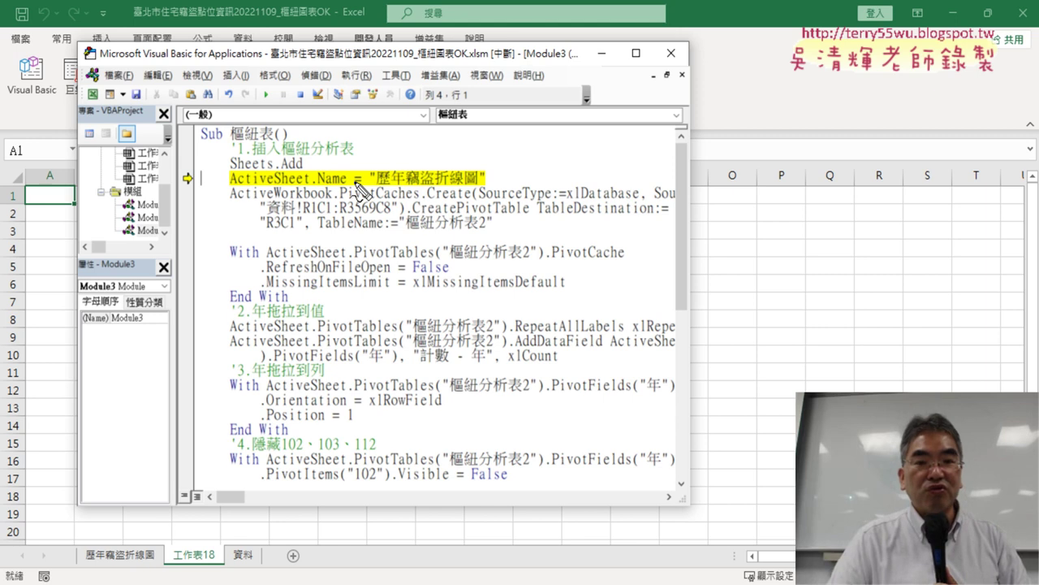
# Step: Annotate the failing sheet-name line, the existing 歷年竊盜折線圖 tab and the new 工作表18
pyautogui.moveTo(487, 189)
pyautogui.mouseDown()
pyautogui.moveTo(406, 189)
pyautogui.moveTo(492, 185)
pyautogui.mouseUp()
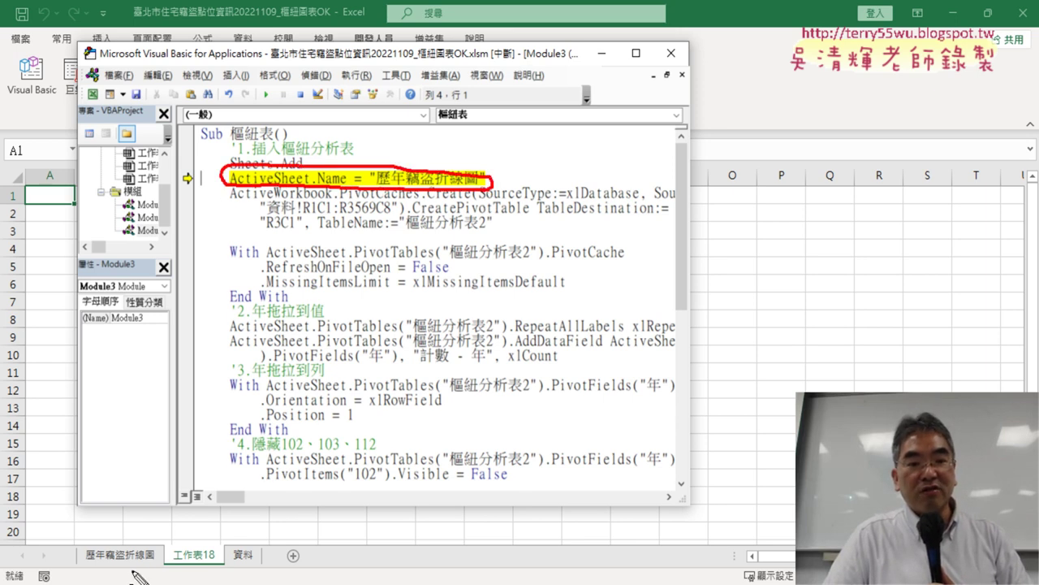
pyautogui.moveTo(144, 573); pyautogui.dragTo(156, 546)
pyautogui.moveTo(356, 205); pyautogui.dragTo(226, 528)
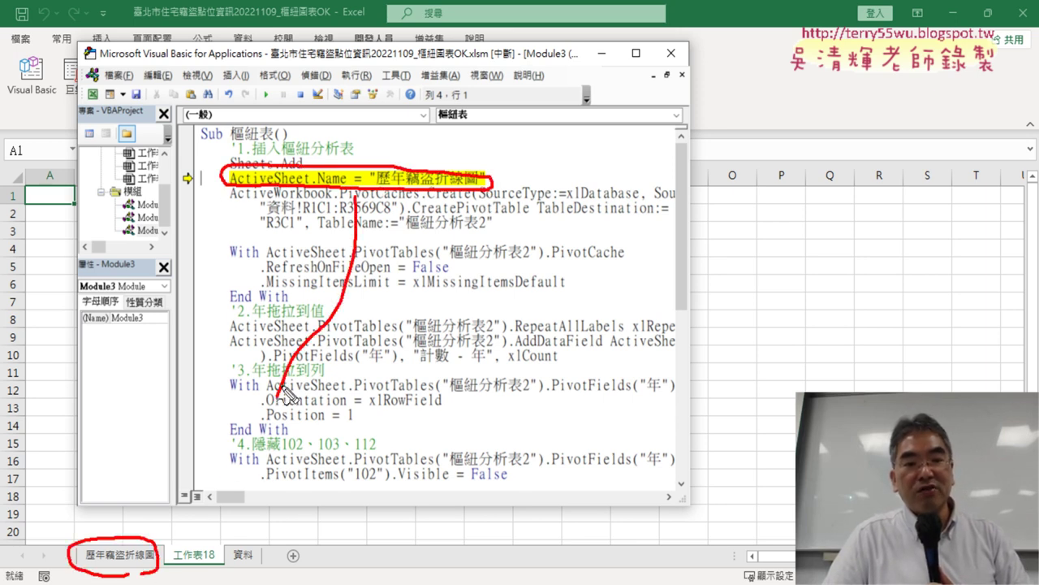
pyautogui.moveTo(191, 570); pyautogui.dragTo(223, 566)
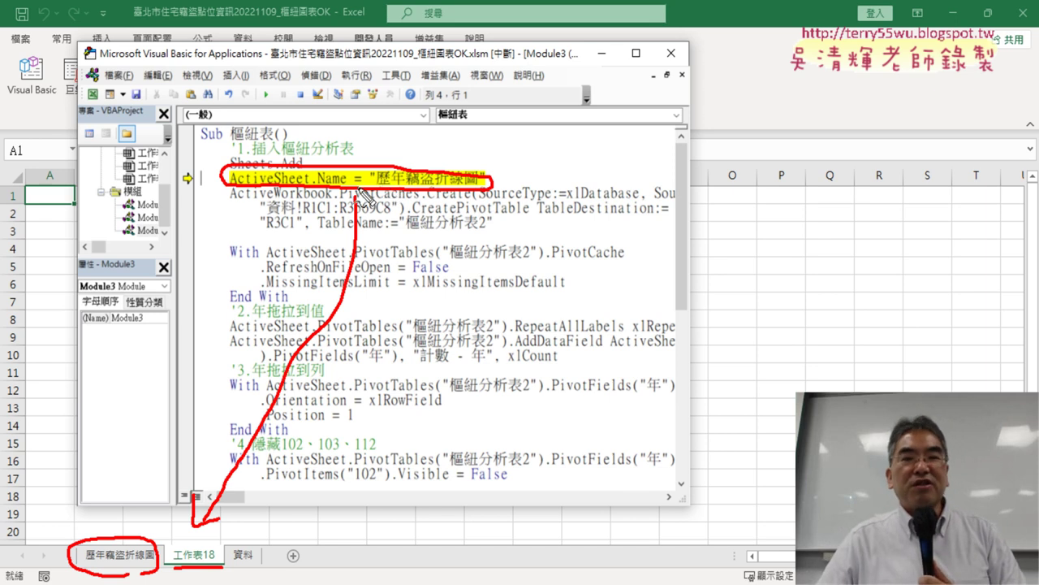
pyautogui.moveTo(131, 536); pyautogui.dragTo(92, 575)
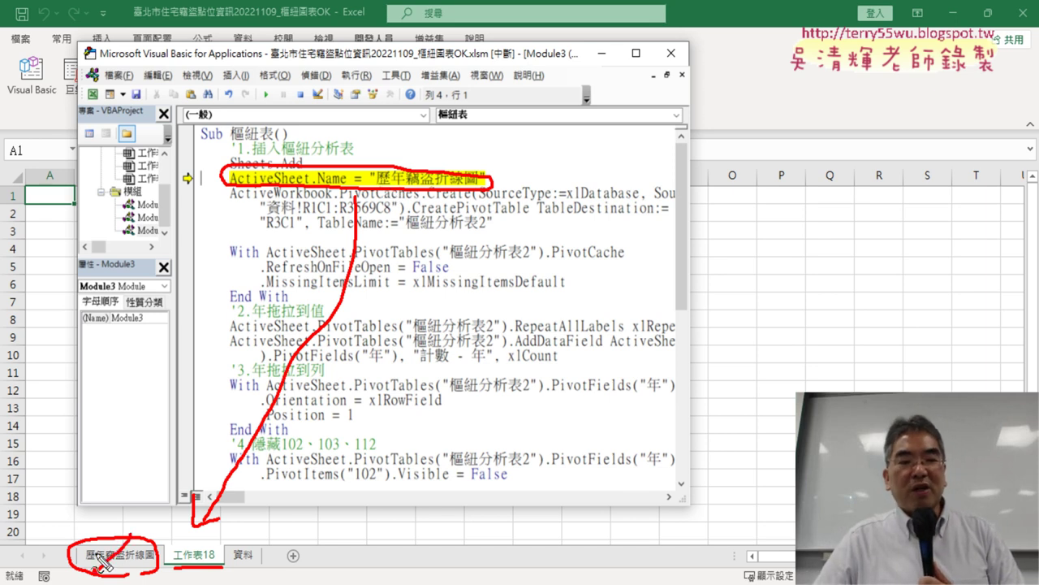
pyautogui.moveTo(96, 532); pyautogui.dragTo(134, 578)
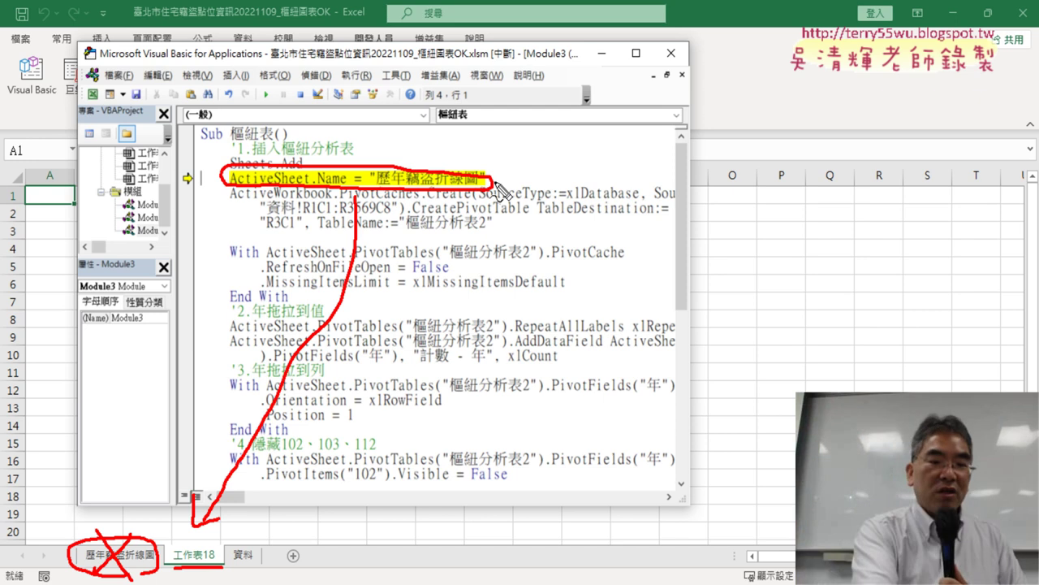
pyautogui.press('Escape')
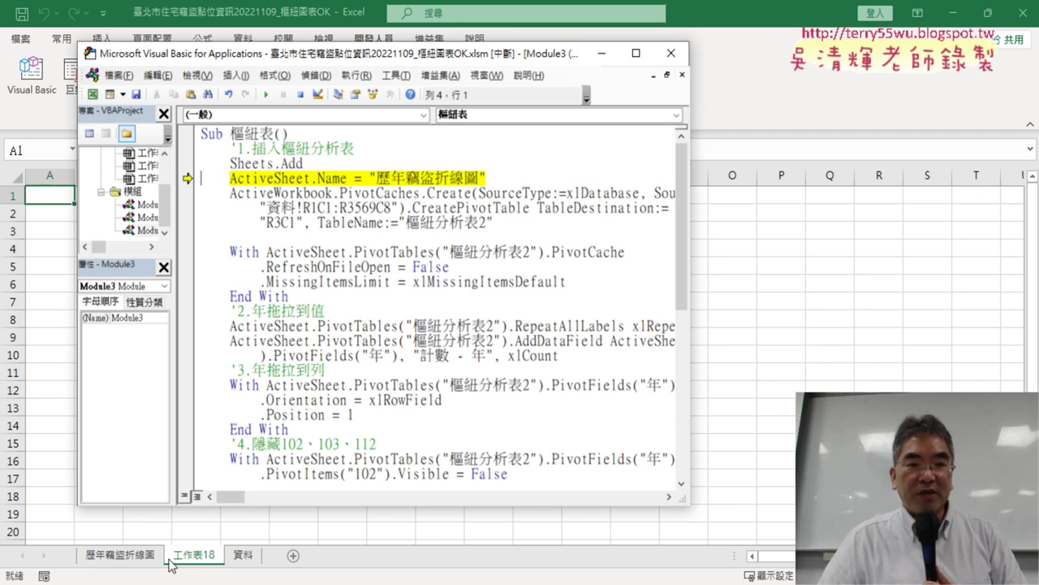
# Step: Reset the paused macro and delete both the 工作表18 and 歷年竊盜折線圖 sheets
pyautogui.click(302, 95)
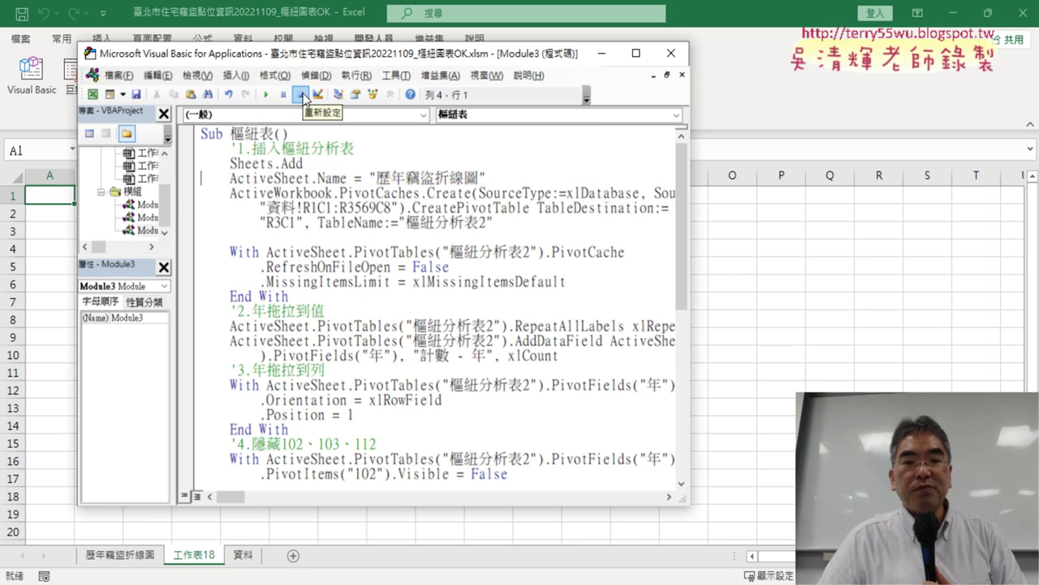
pyautogui.rightClick(197, 558)
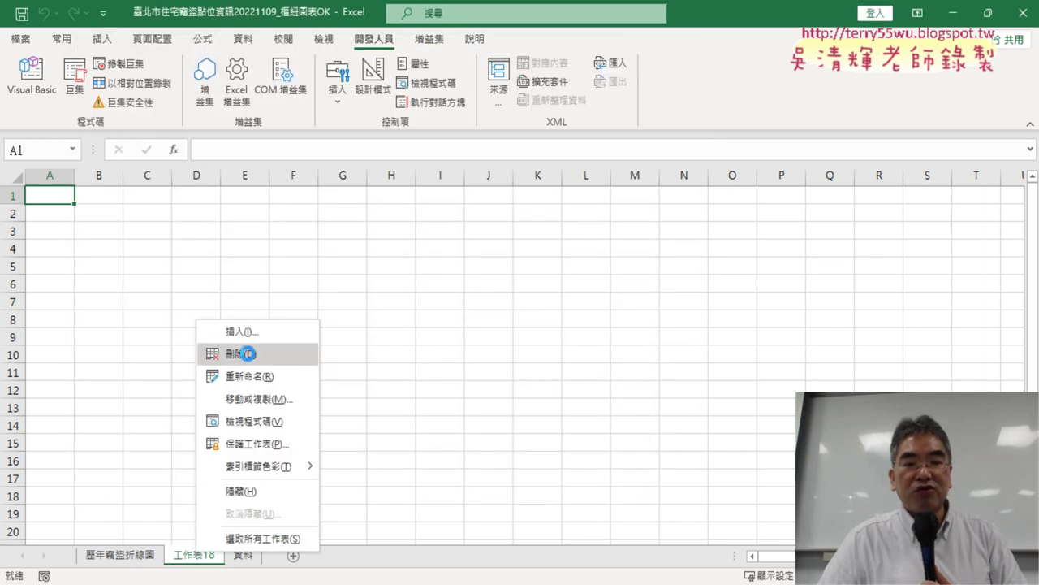
pyautogui.click(297, 283)
pyautogui.click(473, 341)
pyautogui.rightClick(135, 555)
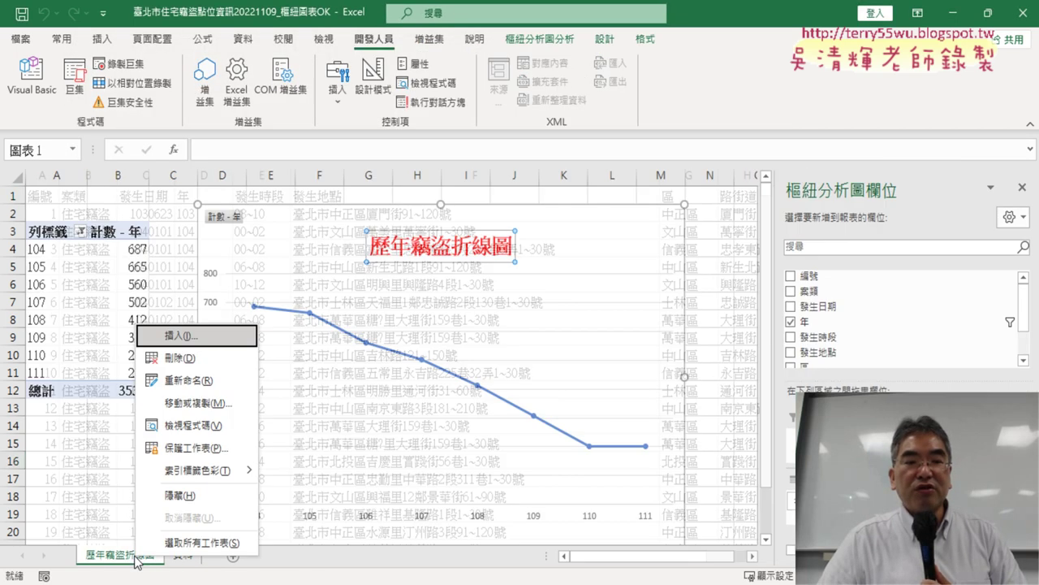
pyautogui.click(218, 359)
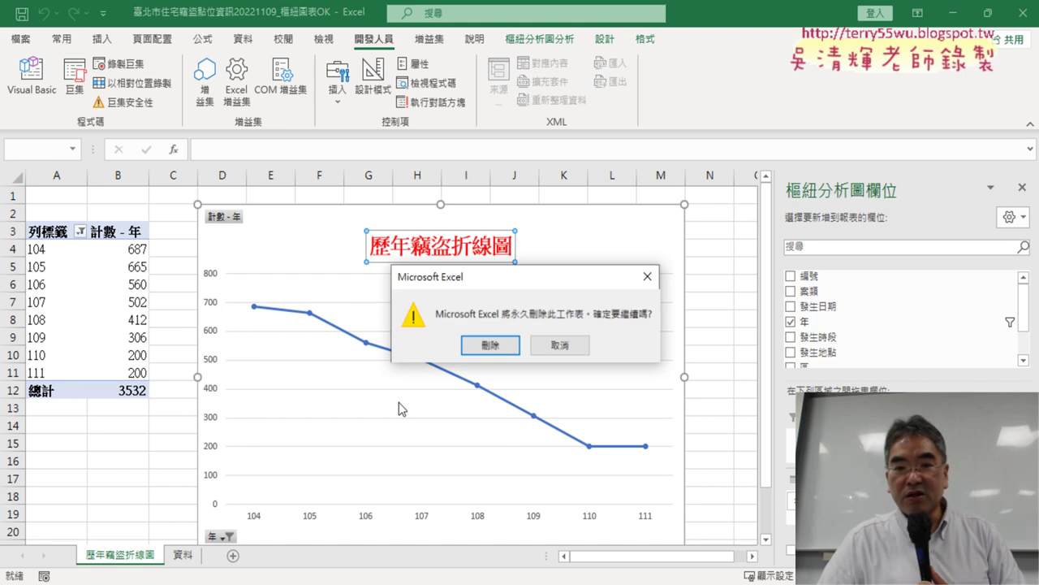
pyautogui.click(502, 354)
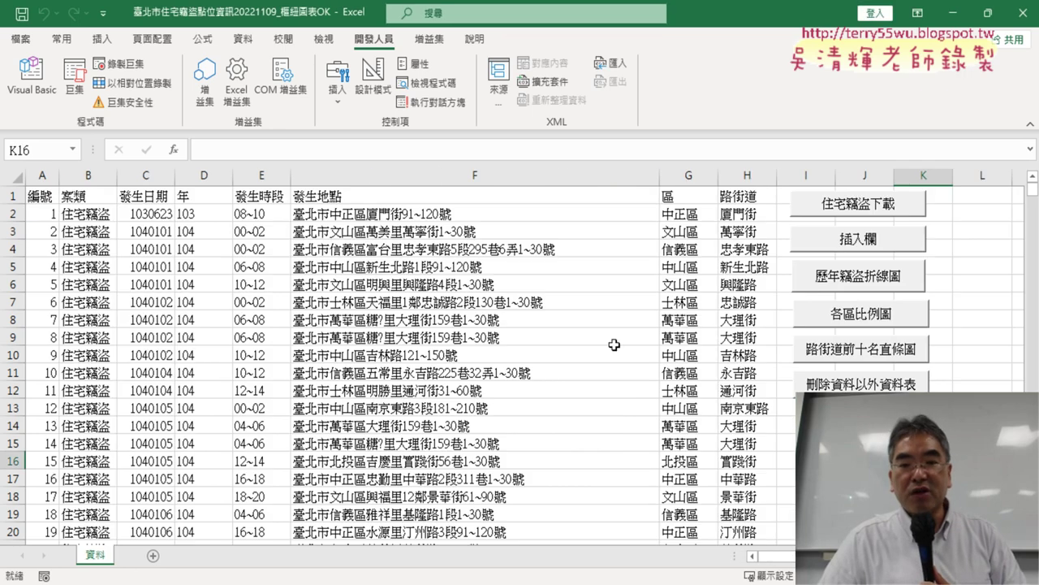
# Step: Run the line-chart macro to rebuild its sheet, then run the 各區比例圖 pie-chart macro from 資料
pyautogui.click(859, 280)
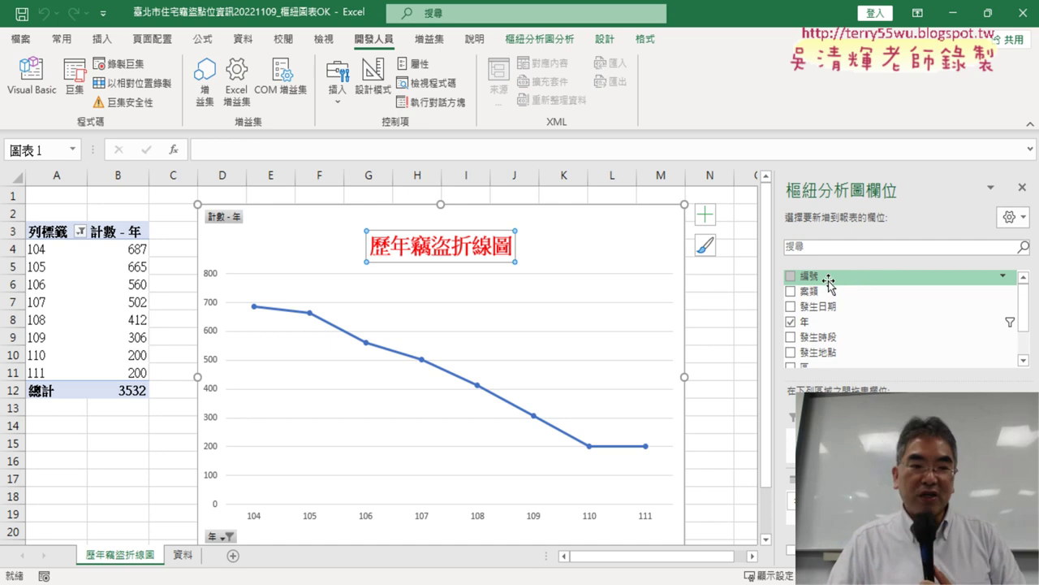
pyautogui.click(183, 555)
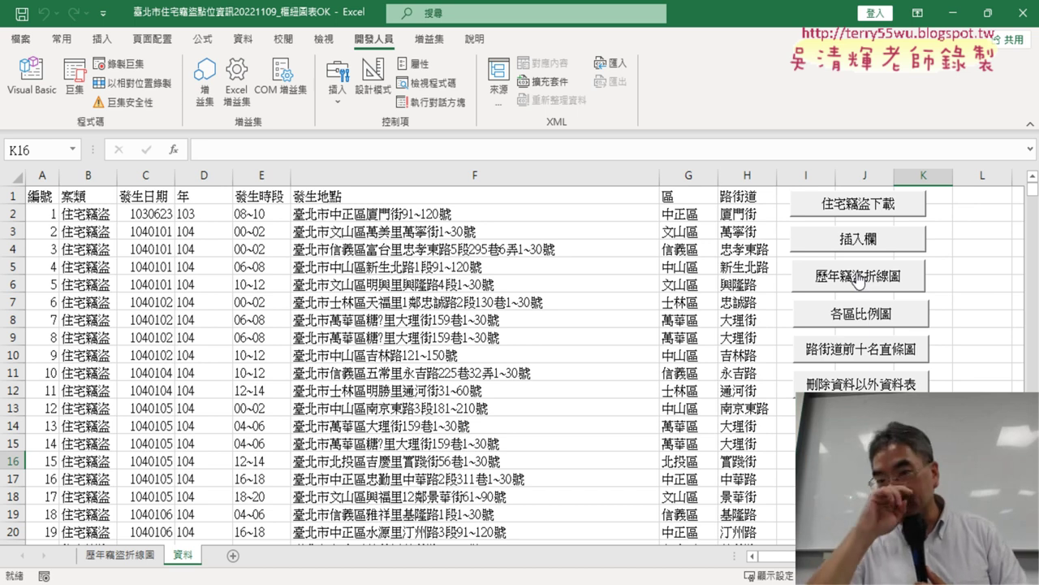
pyautogui.click(879, 321)
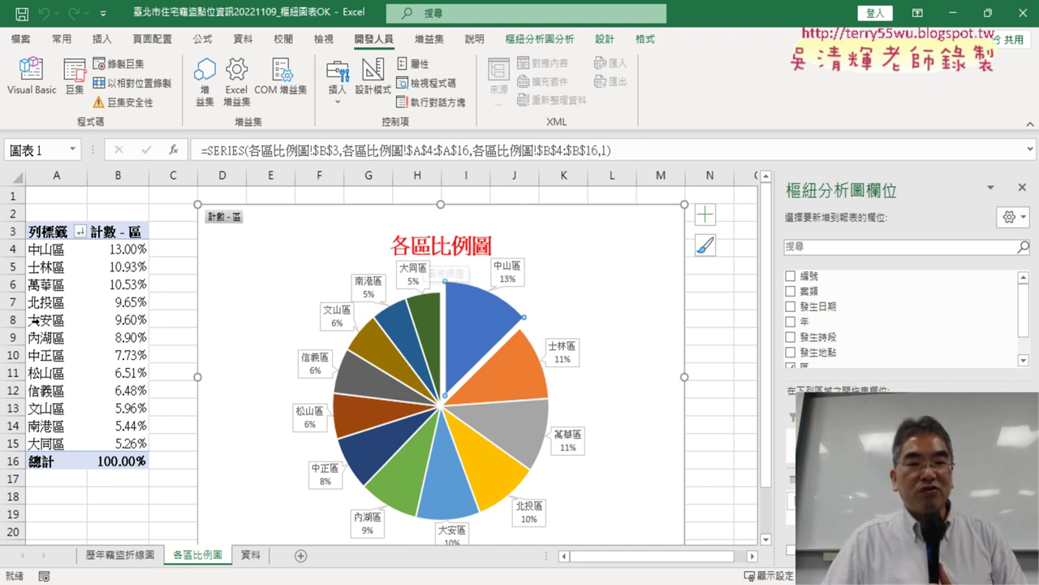
# Step: Inspect the 內湖區 percentage in B9 and the pie chart, briefly opening the VBA editor
pyautogui.click(93, 331)
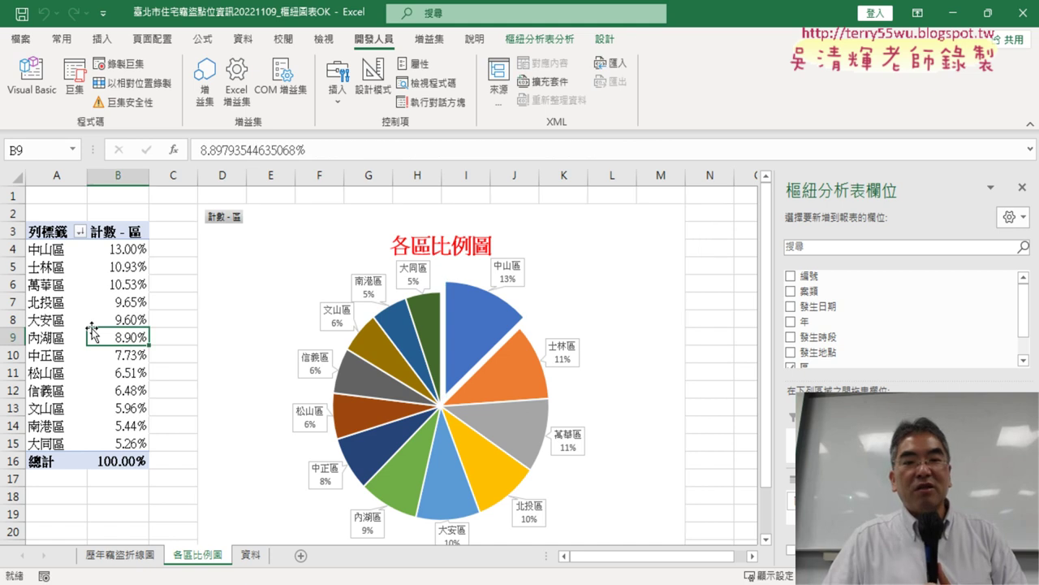
pyautogui.click(667, 247)
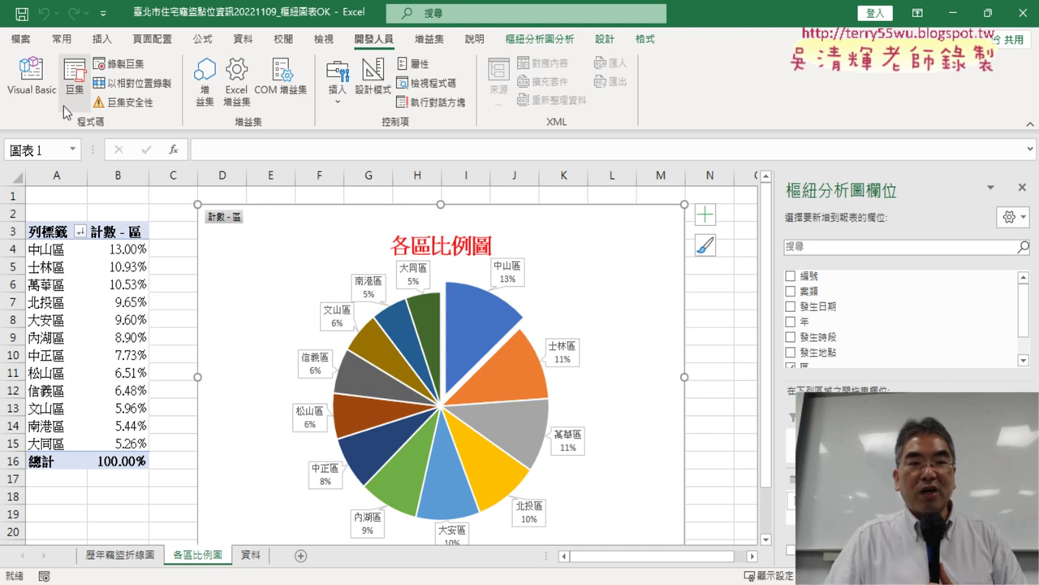
pyautogui.click(41, 96)
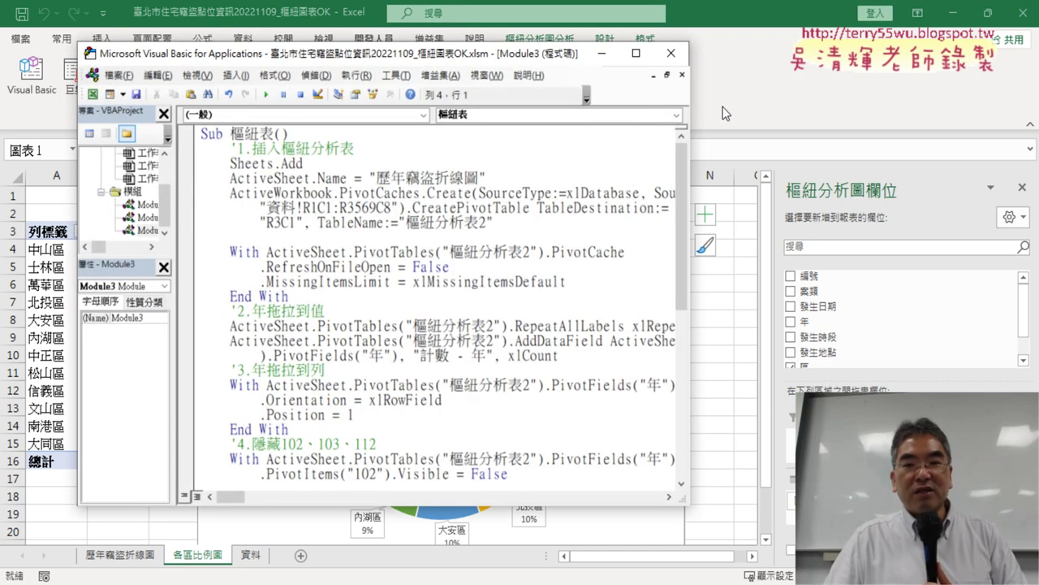
pyautogui.click(671, 53)
# Step: Delete the 各區比例圖 sheet
pyautogui.rightClick(210, 563)
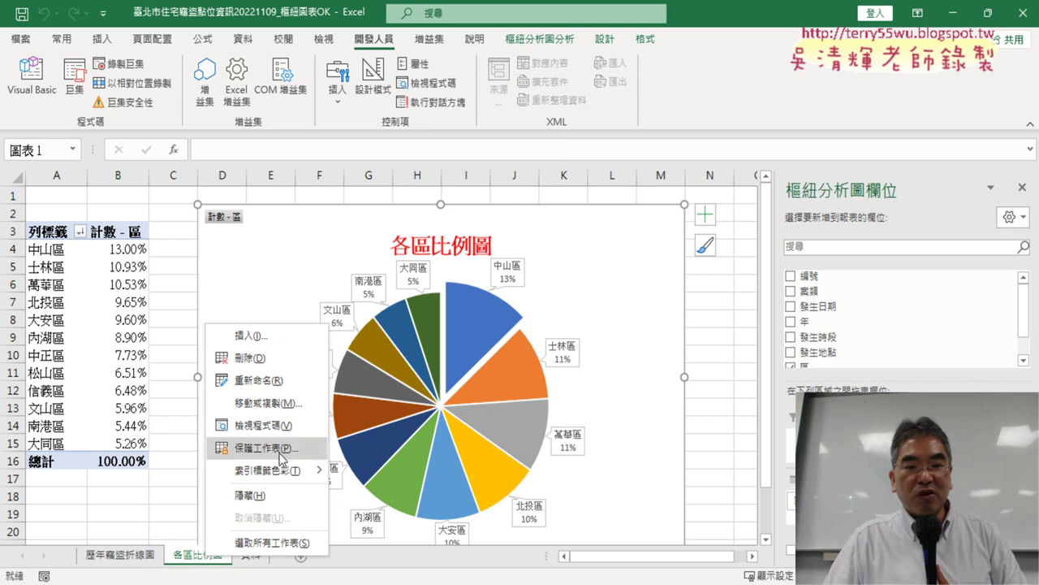
pyautogui.click(280, 352)
pyautogui.click(496, 340)
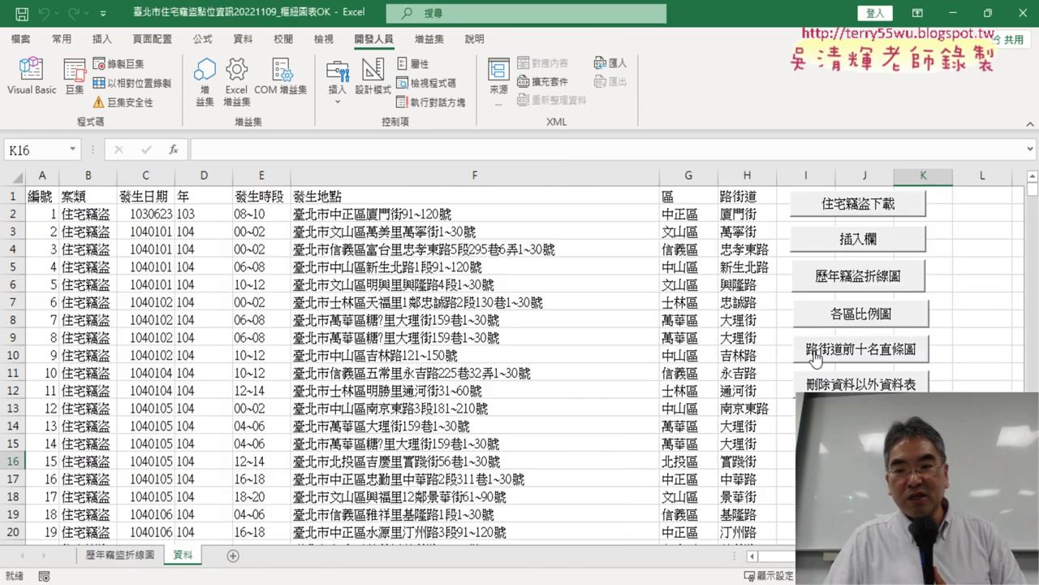
# Step: Highlight the district and 路街道 arguments in the 各區比例圖 wrapper's Call lines, then rerun it
pyautogui.rightClick(844, 321)
pyautogui.press('Escape')
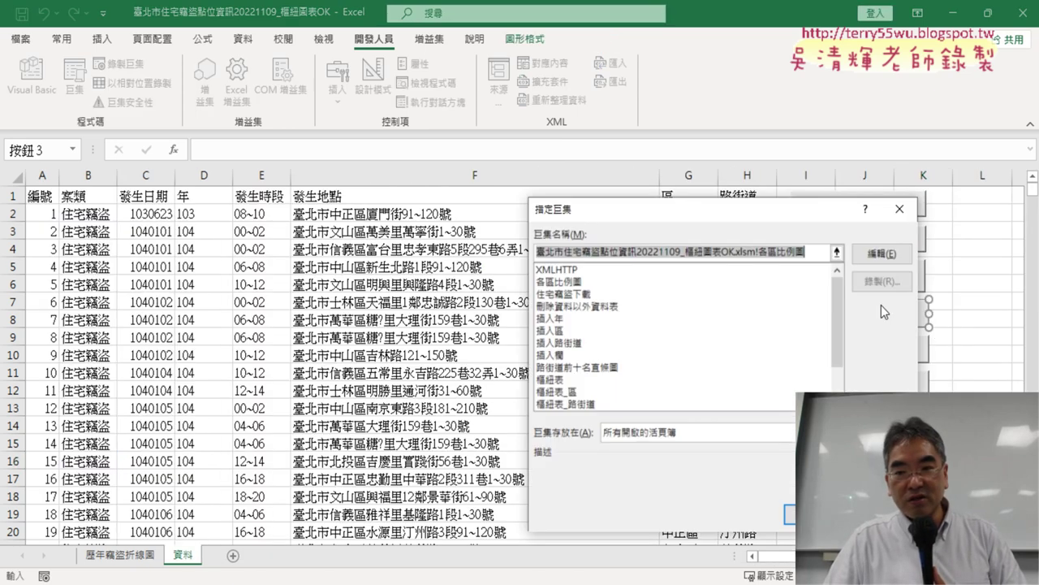
pyautogui.click(879, 190)
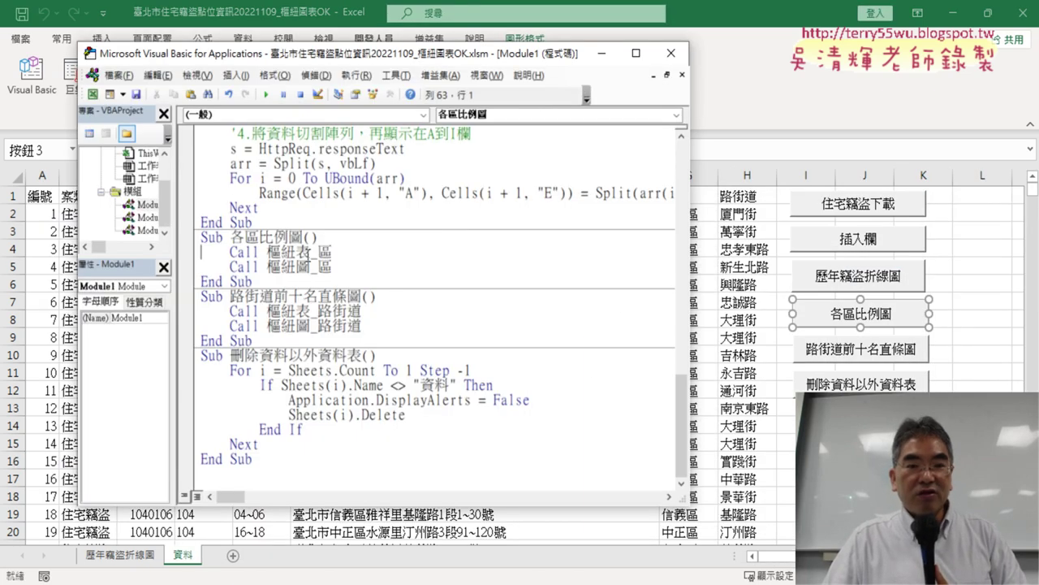
pyautogui.moveTo(268, 254)
pyautogui.mouseDown()
pyautogui.moveTo(316, 254)
pyautogui.moveTo(333, 266)
pyautogui.mouseUp()
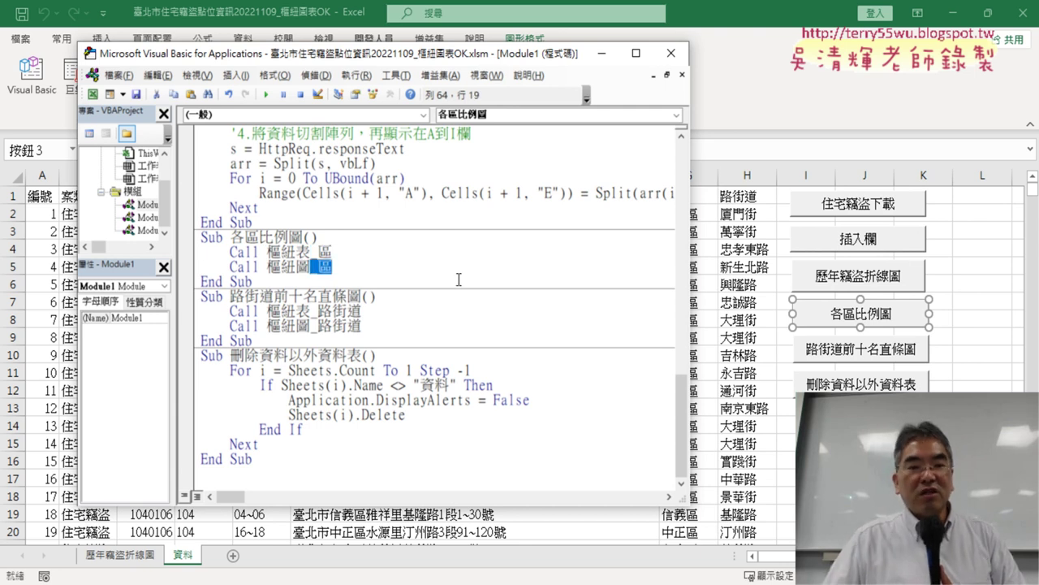
pyautogui.moveTo(311, 312); pyautogui.dragTo(365, 313)
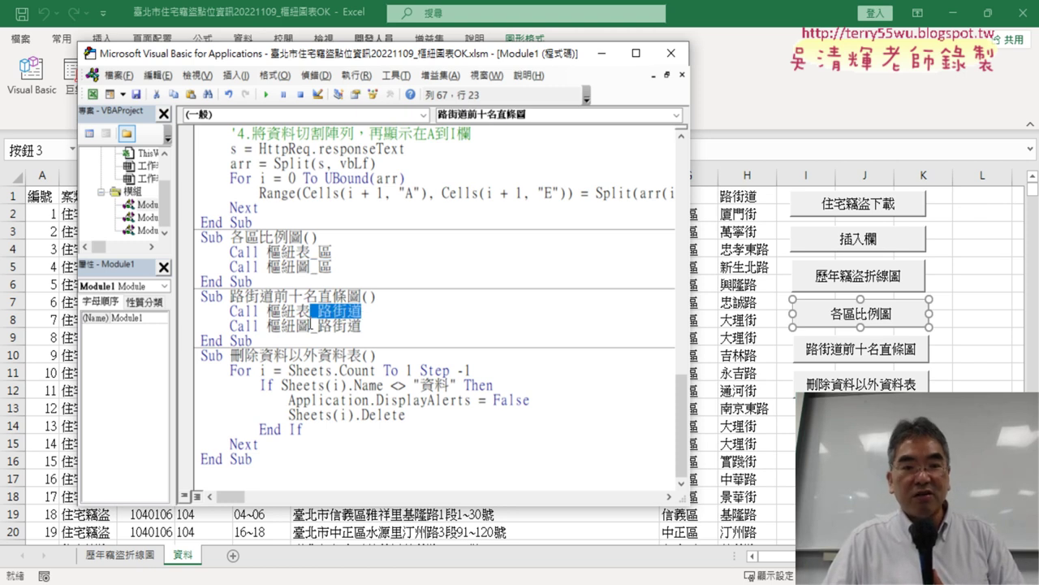
pyautogui.moveTo(309, 326); pyautogui.dragTo(352, 330)
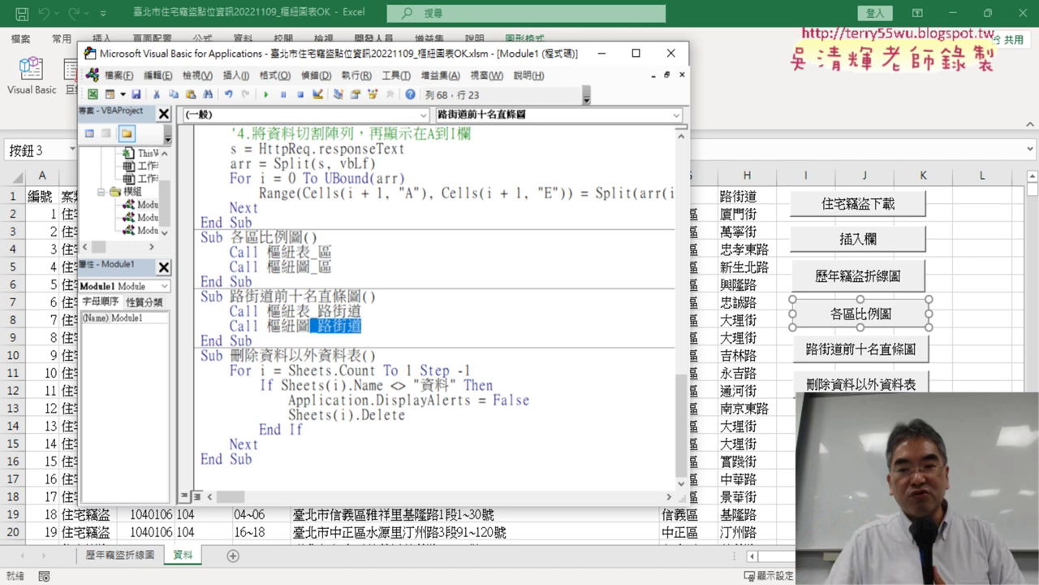
pyautogui.click(873, 349)
pyautogui.click(877, 315)
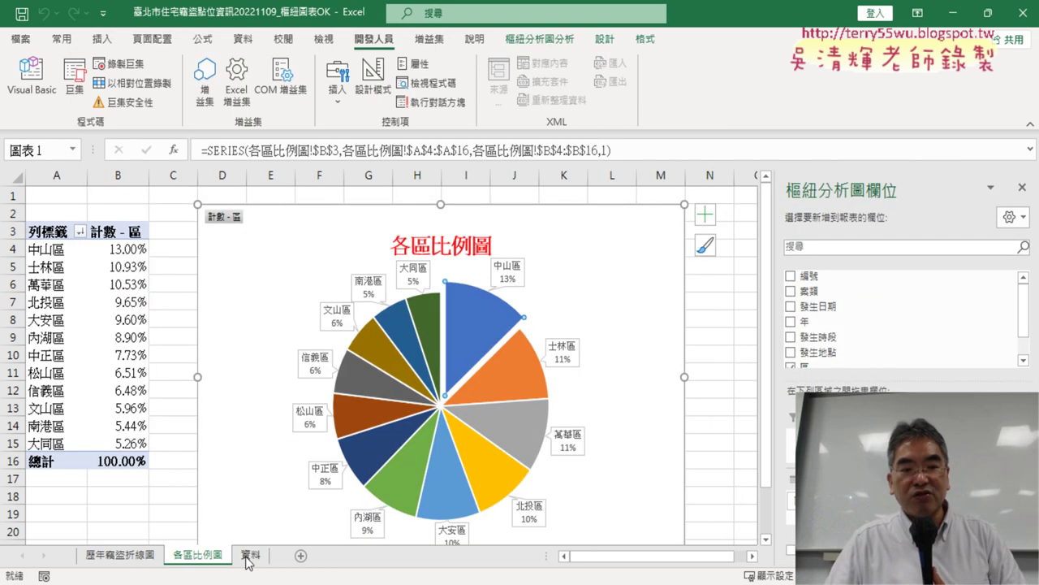
# Step: Run the top-ten-streets bar-chart macro from the 資料 sheet and debug its runtime error
pyautogui.click(246, 557)
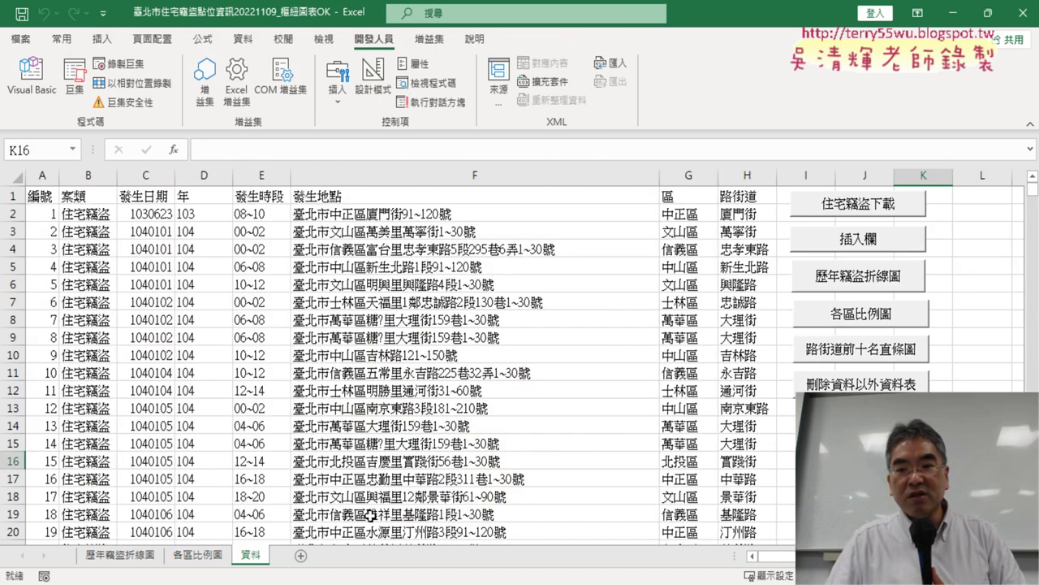
pyautogui.click(884, 351)
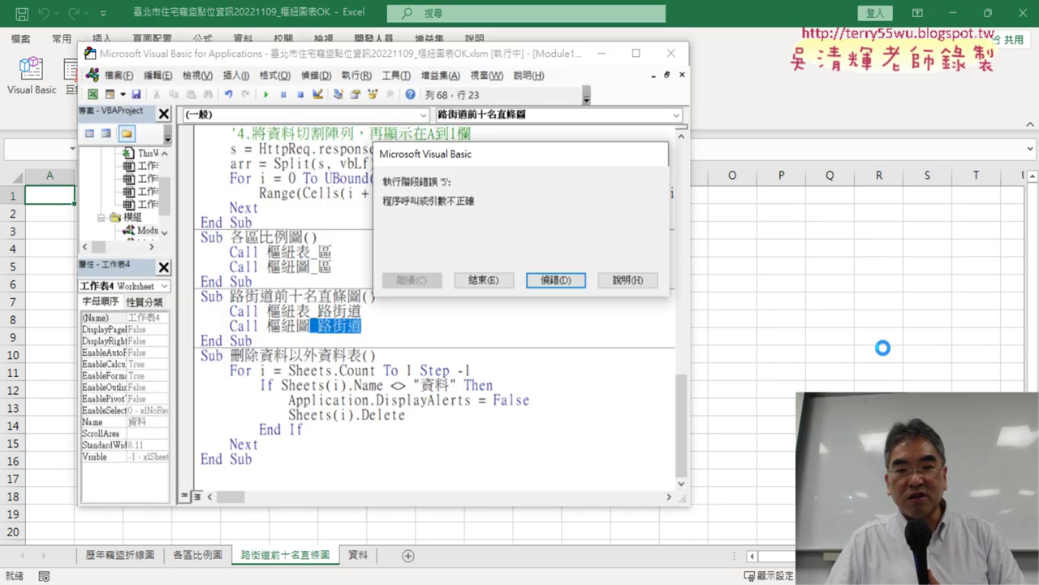
pyautogui.click(573, 280)
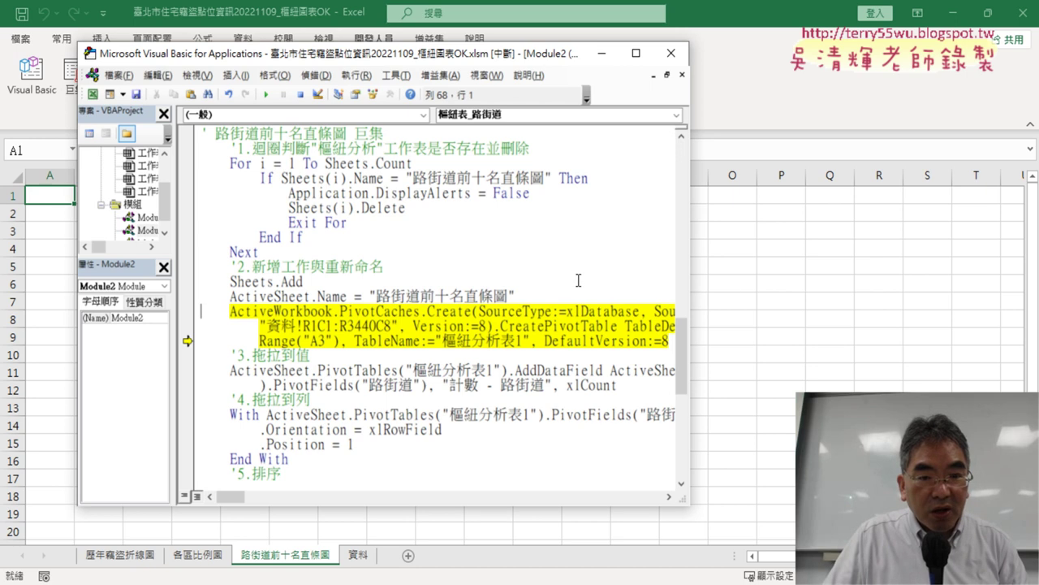
# Step: Delete the DefaultVersion:=8 and Version:=8 arguments from the PivotCaches.Create line
pyautogui.moveTo(690, 299); pyautogui.dragTo(958, 299)
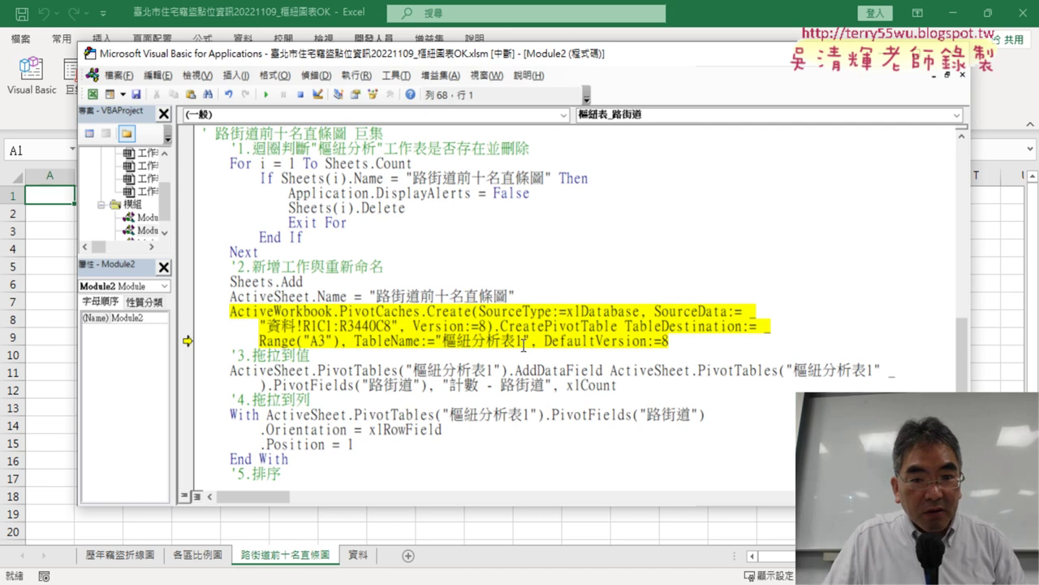
pyautogui.moveTo(532, 341); pyautogui.dragTo(661, 341)
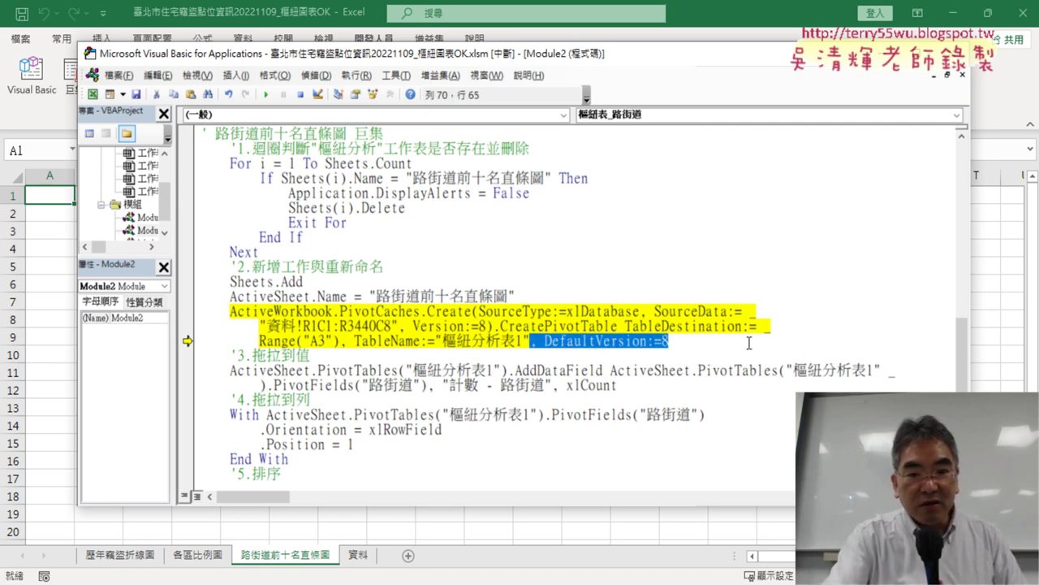
pyautogui.press('Delete')
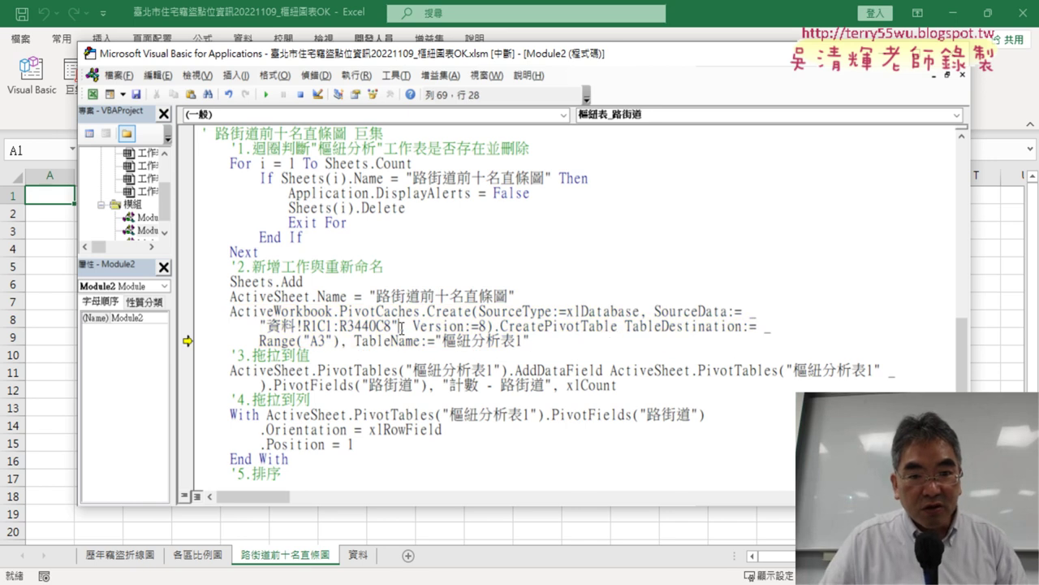
pyautogui.moveTo(400, 326); pyautogui.dragTo(478, 326)
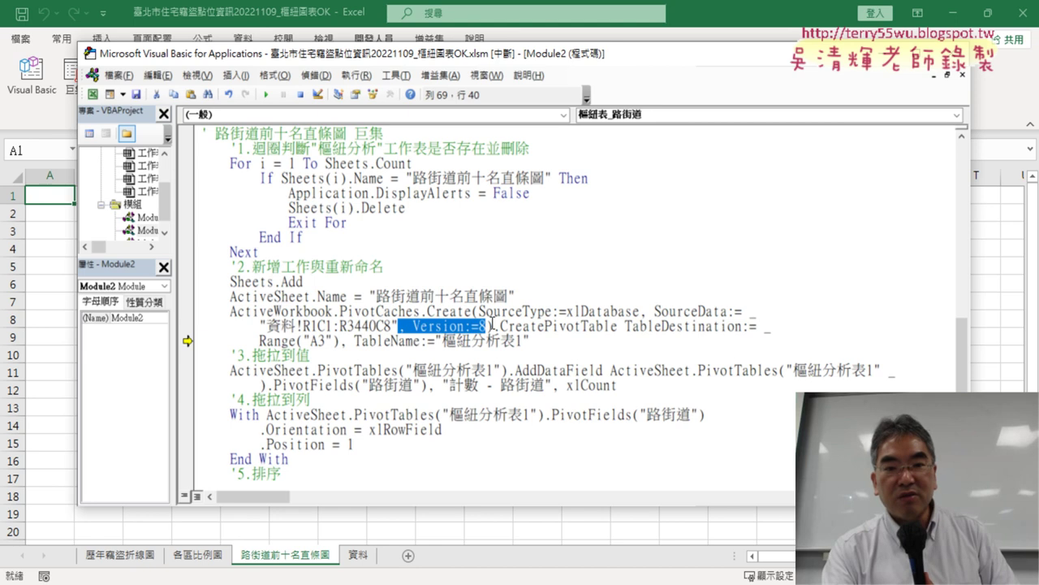
pyautogui.press('Delete')
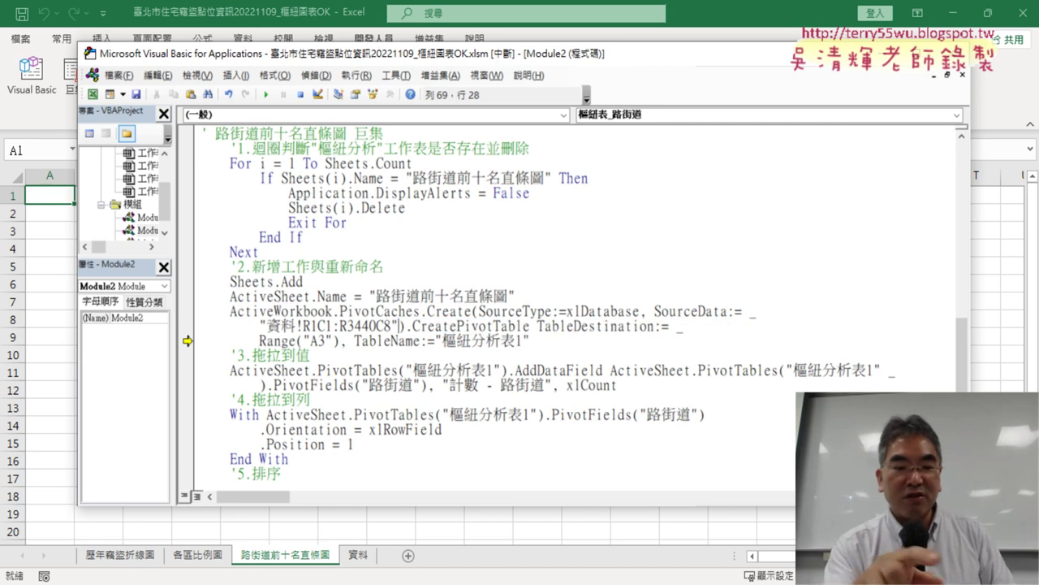
# Step: Remove both version arguments again and resume the macro to build the top-ten-streets bar chart
pyautogui.hotkey('ctrl', 'z')
pyautogui.hotkey('ctrl', 'z')
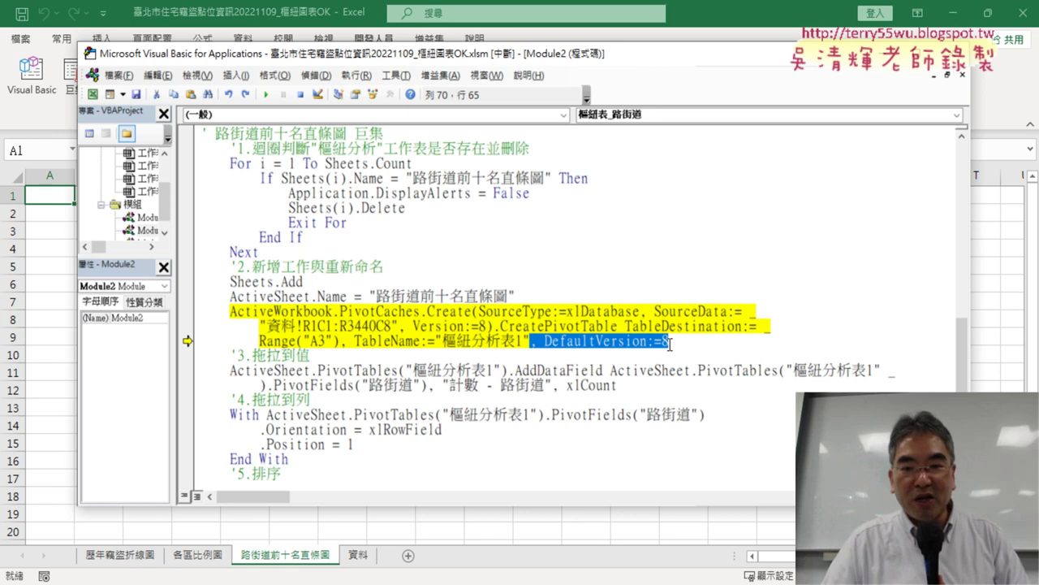
pyautogui.moveTo(669, 342); pyautogui.dragTo(537, 345)
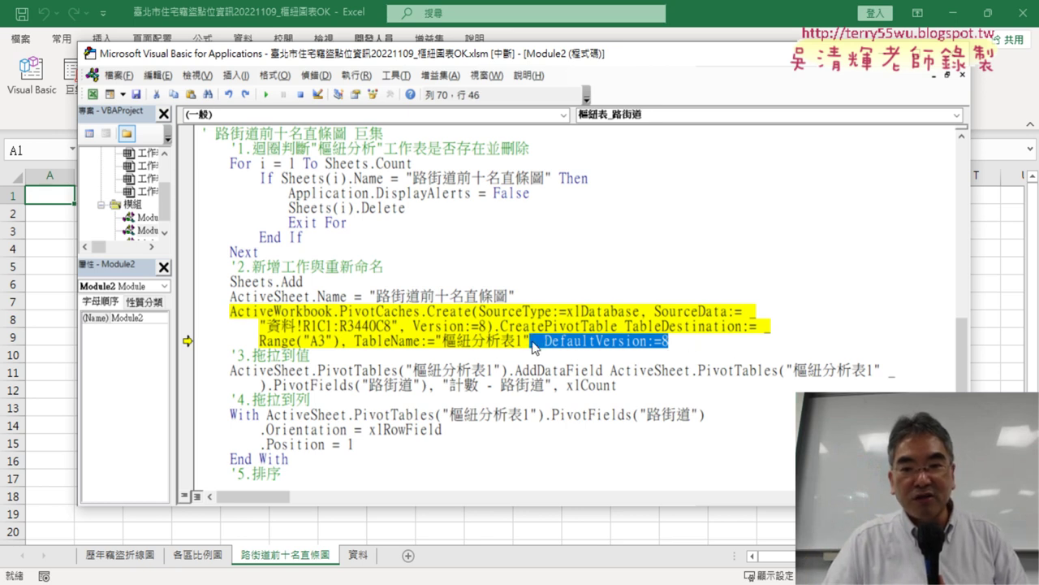
pyautogui.press('Delete')
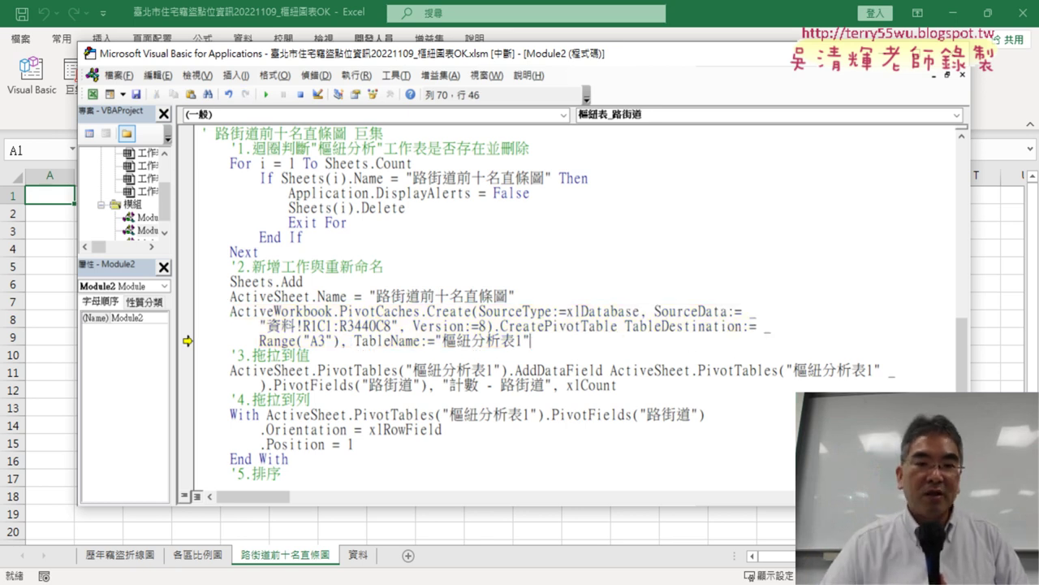
pyautogui.moveTo(398, 326); pyautogui.dragTo(484, 326)
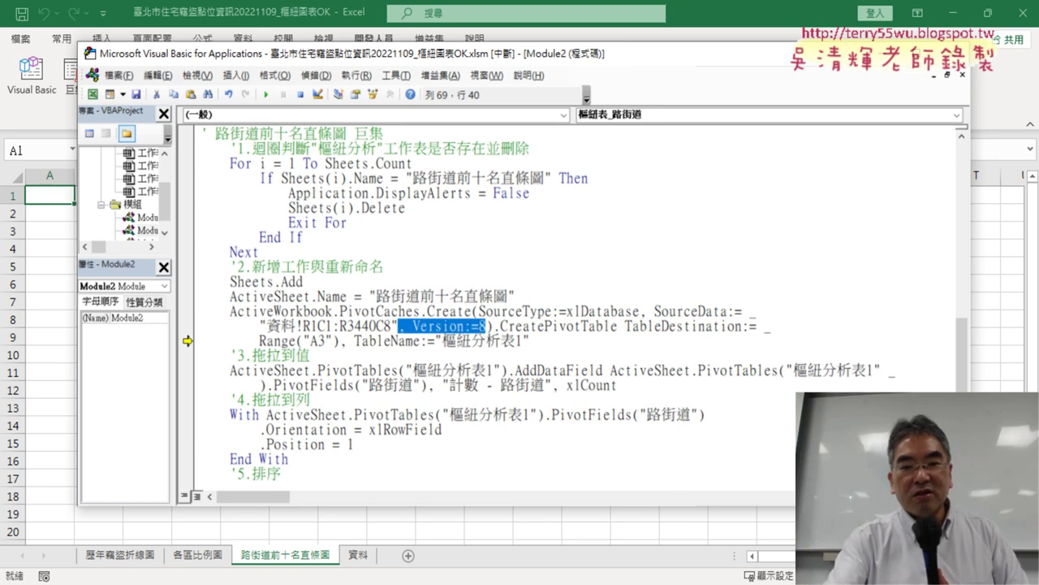
pyautogui.press('Delete')
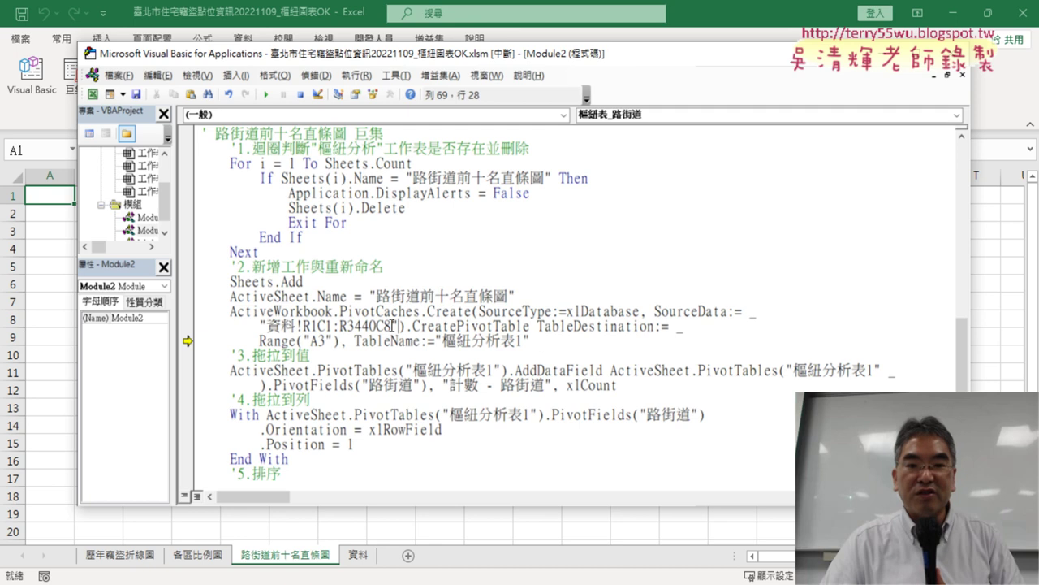
pyautogui.click(266, 94)
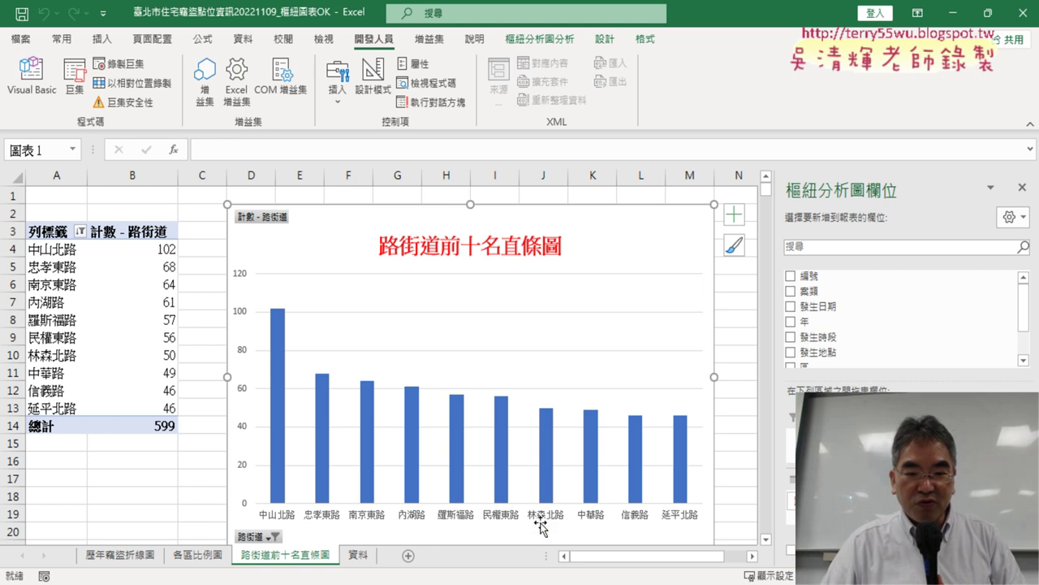
pyautogui.hotkey('alt', 'Tab')
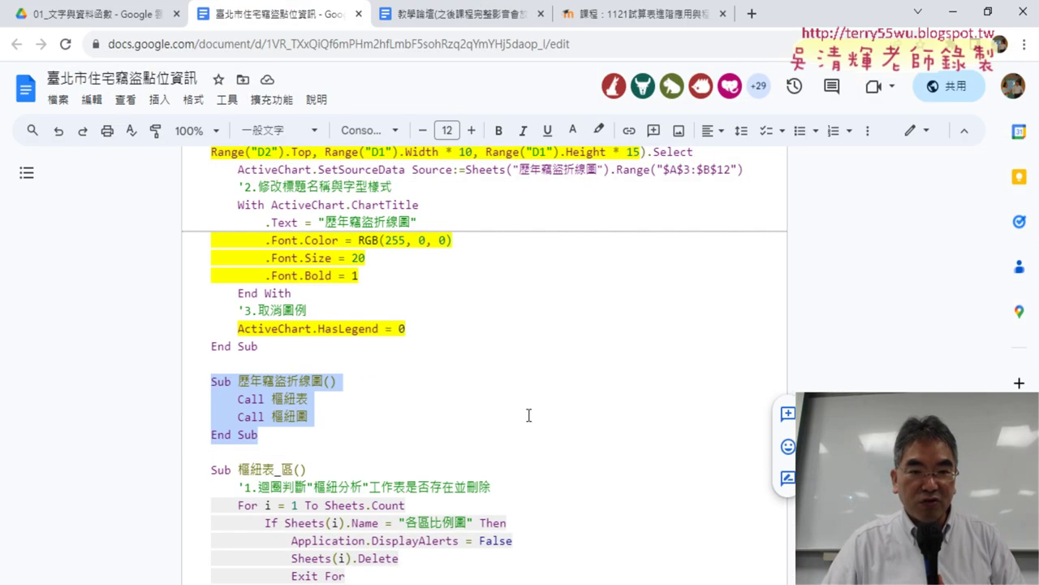
# Step: Scroll up to the step-3 note and select its version-argument text
pyautogui.scroll(2, 529, 415)
pyautogui.scroll(2, 528, 415)
pyautogui.scroll(3, 529, 415)
pyautogui.scroll(3, 531, 416)
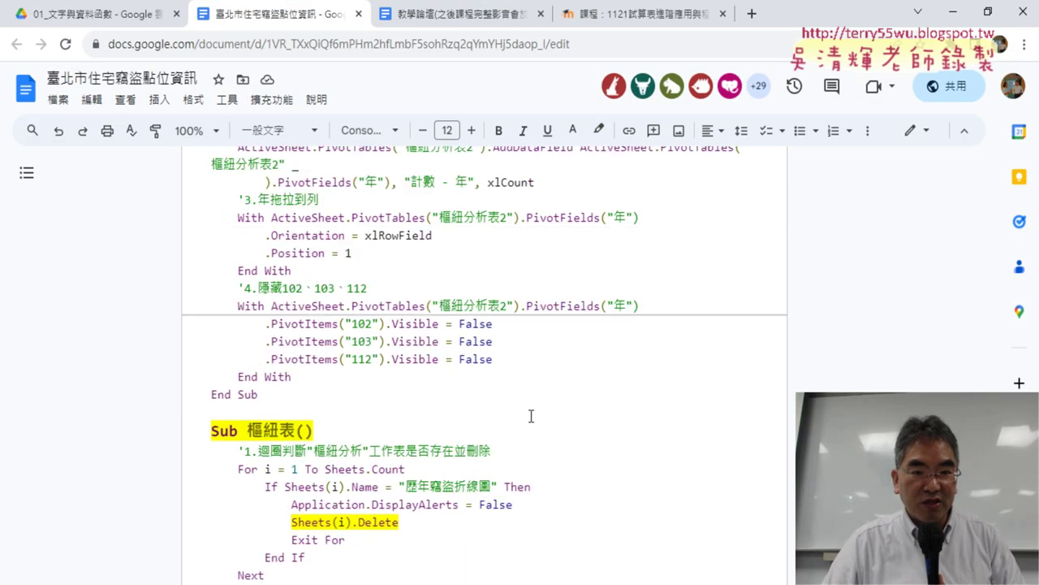
pyautogui.scroll(3, 531, 415)
pyautogui.scroll(4, 531, 415)
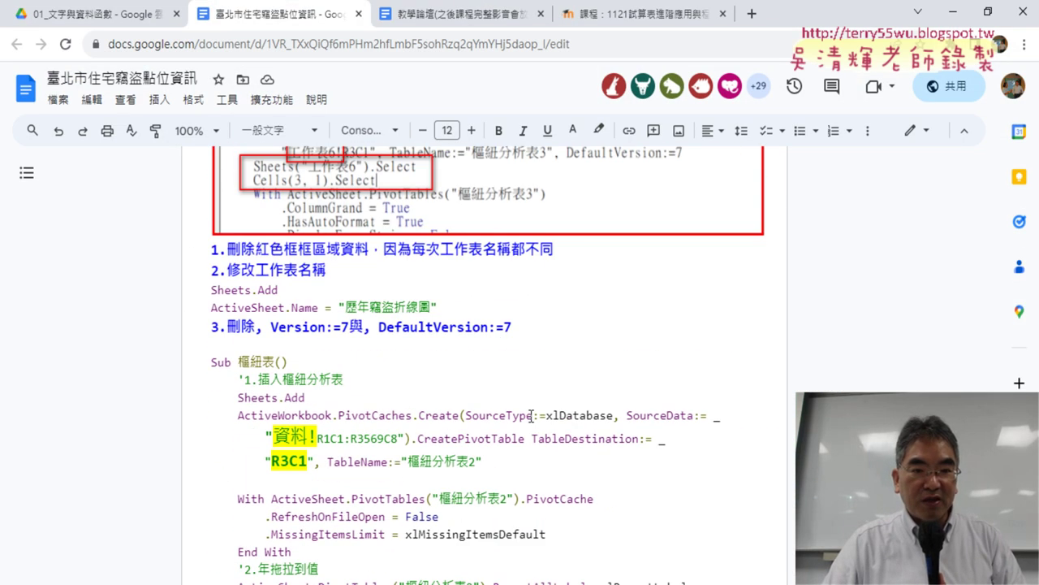
pyautogui.scroll(-1, 531, 416)
pyautogui.moveTo(218, 247); pyautogui.dragTo(513, 247)
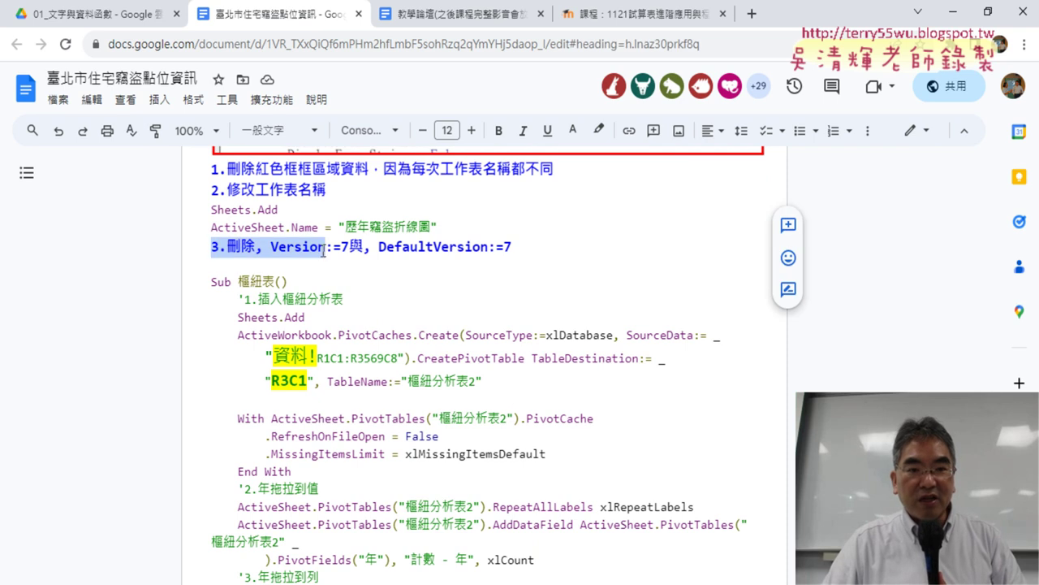
pyautogui.click(516, 247)
pyautogui.moveTo(378, 247); pyautogui.dragTo(517, 248)
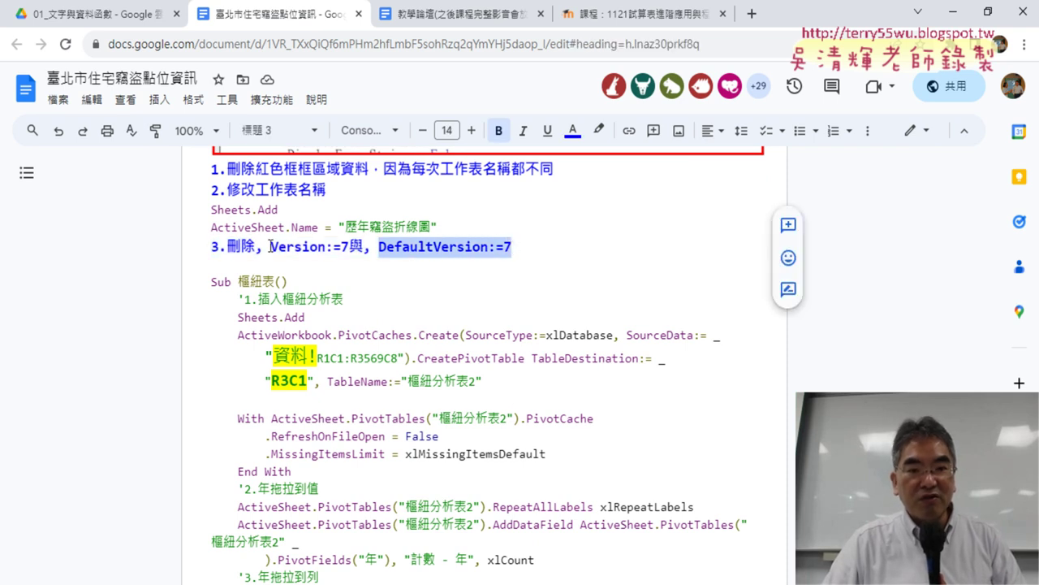
pyautogui.moveTo(270, 247); pyautogui.dragTo(349, 247)
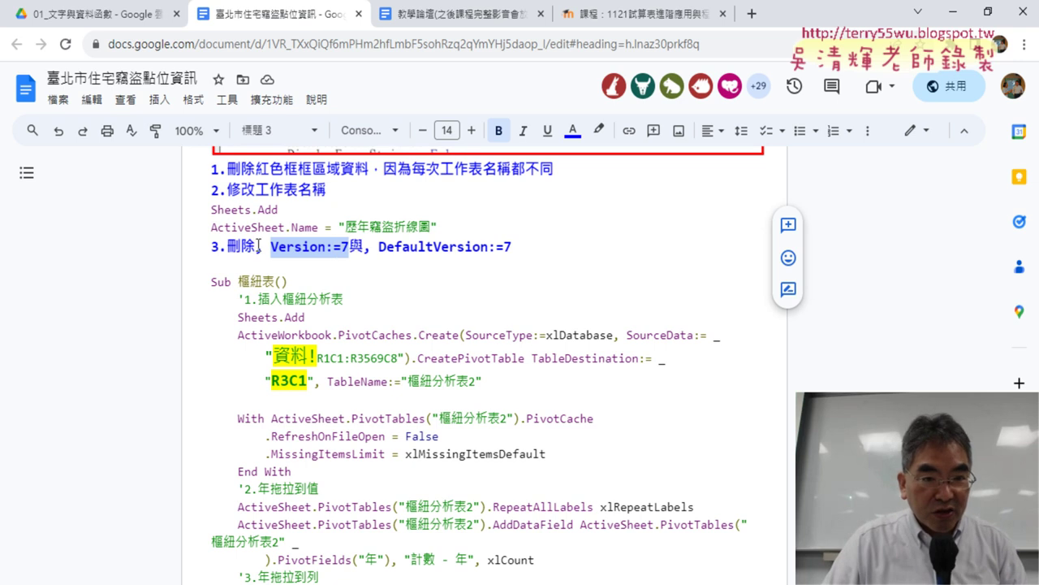
# Step: Highlight the DefaultVersion:=7 and , Version:=7 parts of the note in yellow
pyautogui.moveTo(255, 247); pyautogui.dragTo(512, 249)
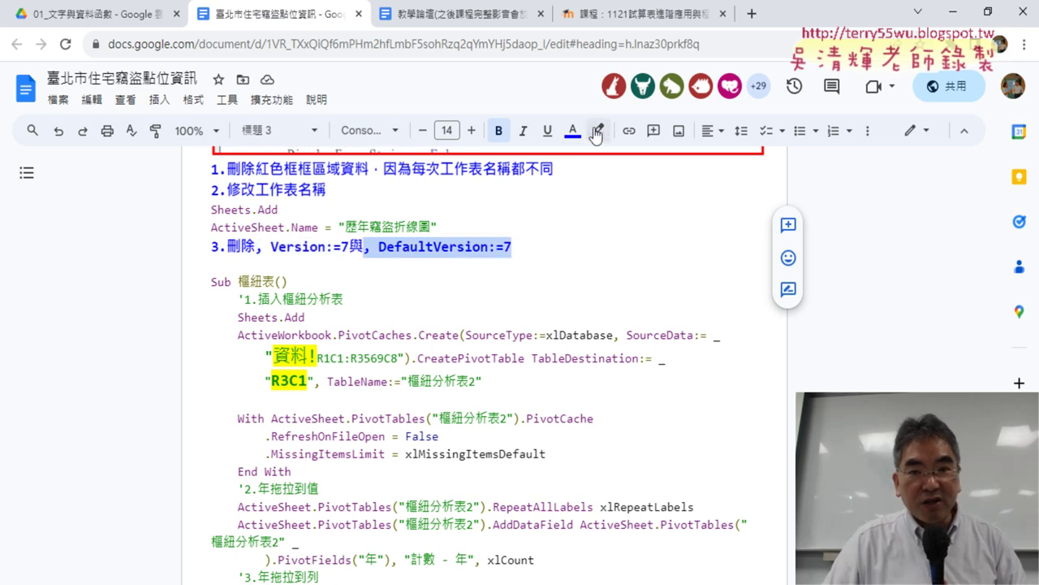
pyautogui.click(597, 131)
pyautogui.click(658, 210)
pyautogui.moveTo(256, 246); pyautogui.dragTo(345, 244)
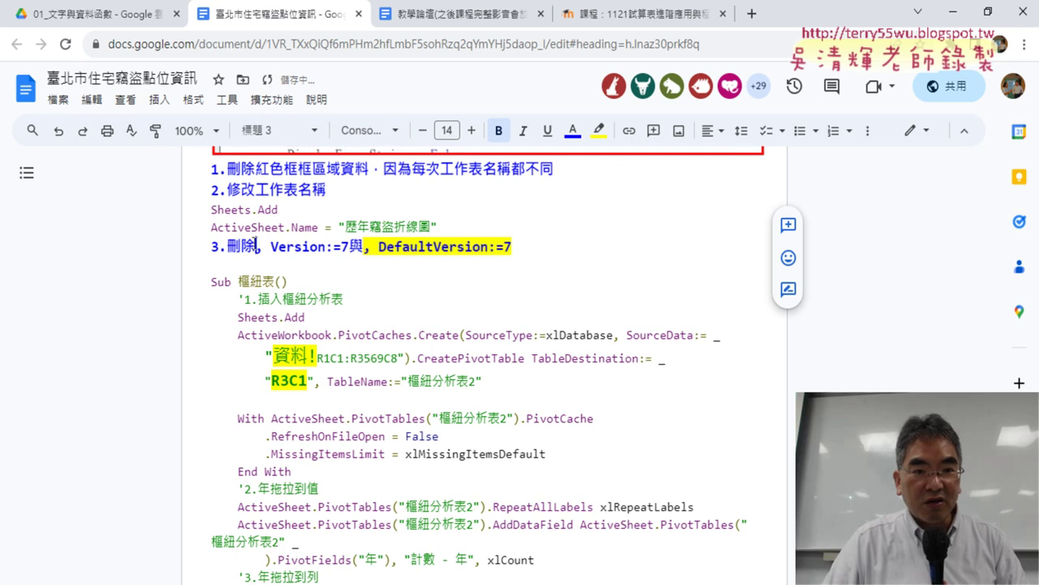
pyautogui.click(598, 130)
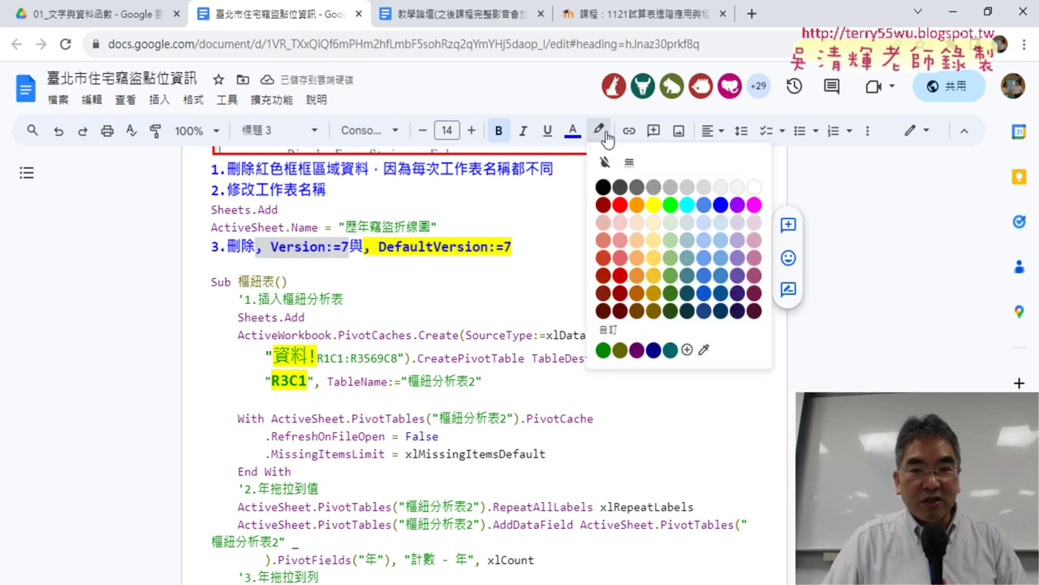
pyautogui.click(658, 213)
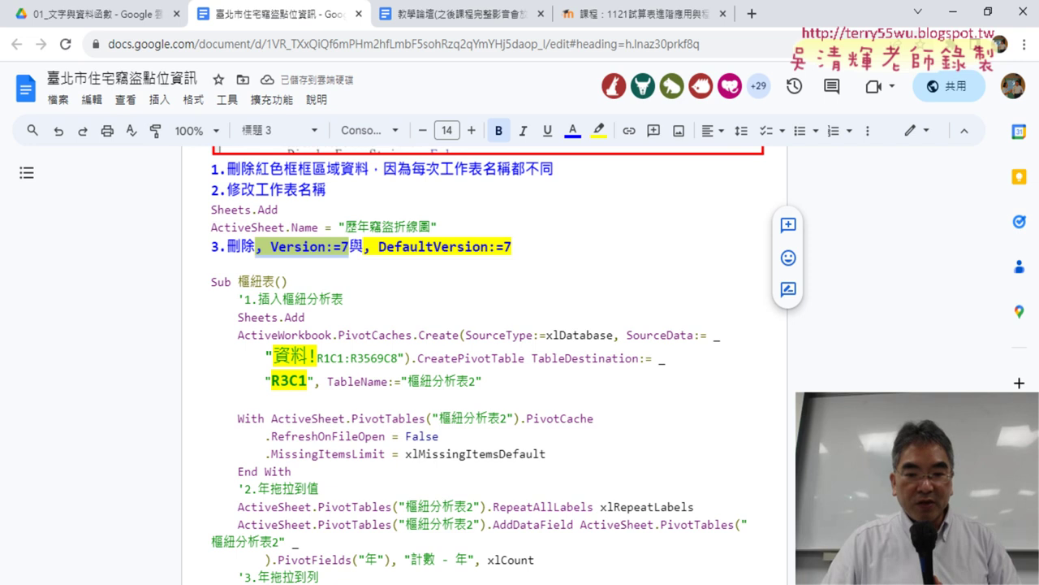
# Step: Back in Excel, delete every sheet except 資料 using the 刪除資料以外資料表 button
pyautogui.moveTo(455, 575)
pyautogui.click(459, 552)
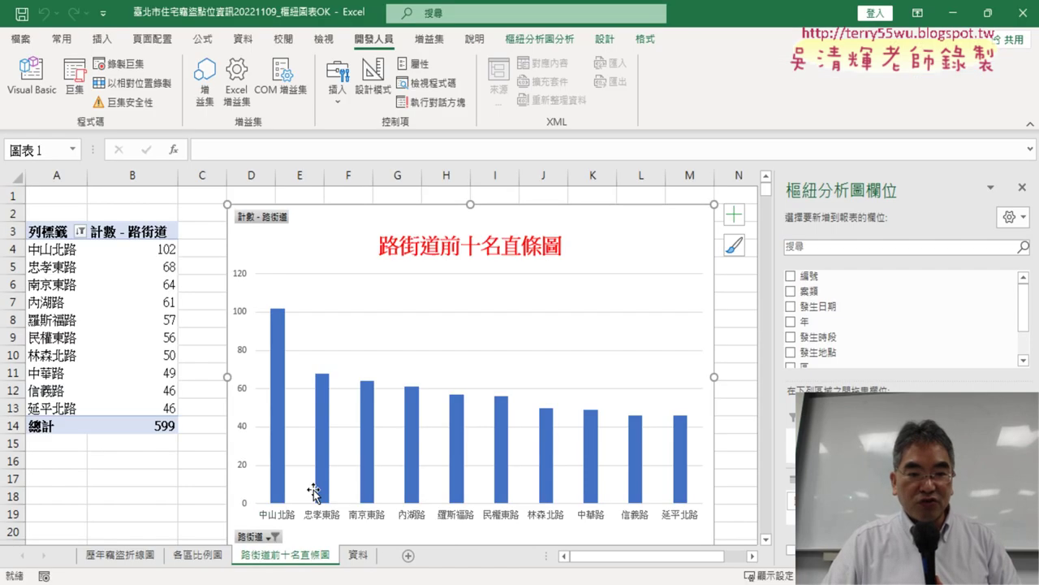
pyautogui.click(358, 555)
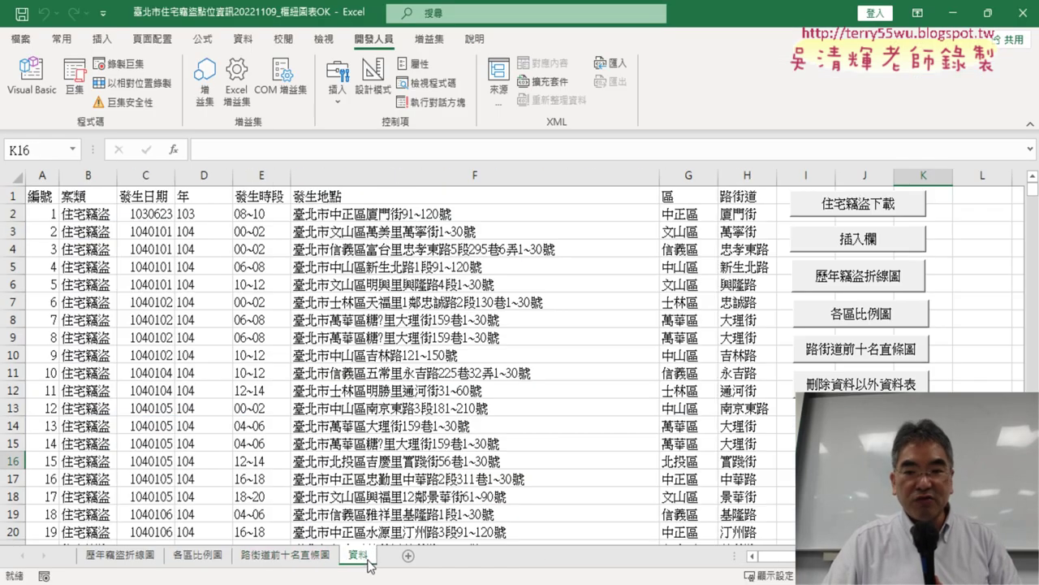
pyautogui.click(861, 384)
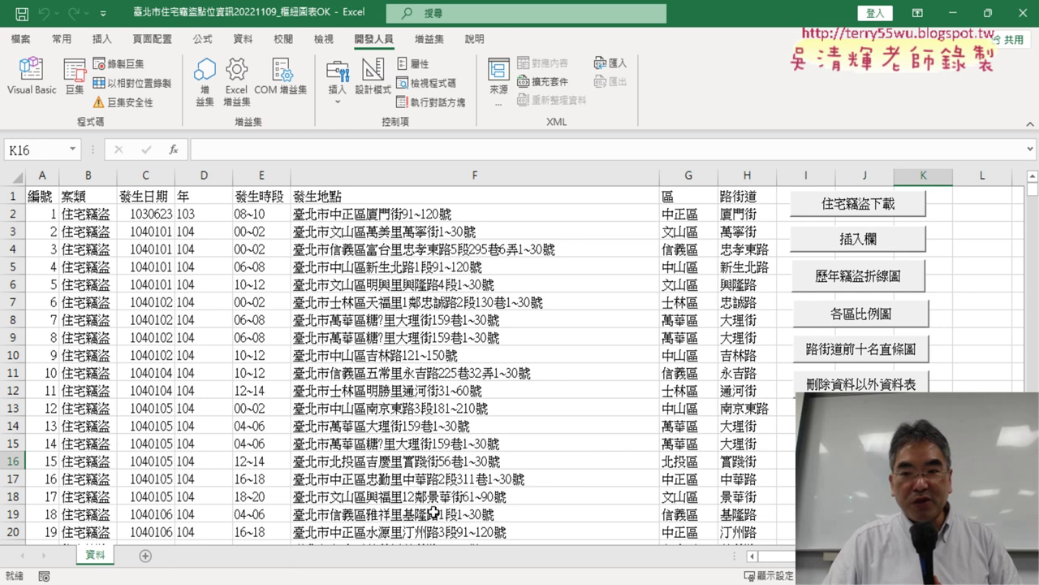
# Step: Regenerate the 歷年竊盜折線圖 pivot table and line chart, totalling 3532
pyautogui.click(859, 276)
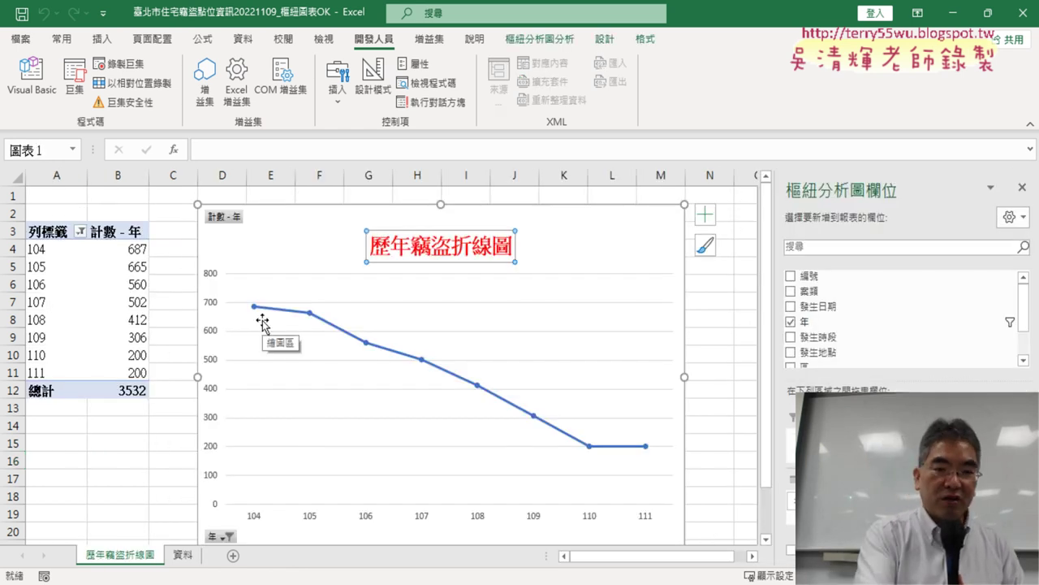
pyautogui.moveTo(305, 538)
pyautogui.mouseDown()
pyautogui.moveTo(99, 217)
pyautogui.moveTo(307, 558)
pyautogui.mouseUp()
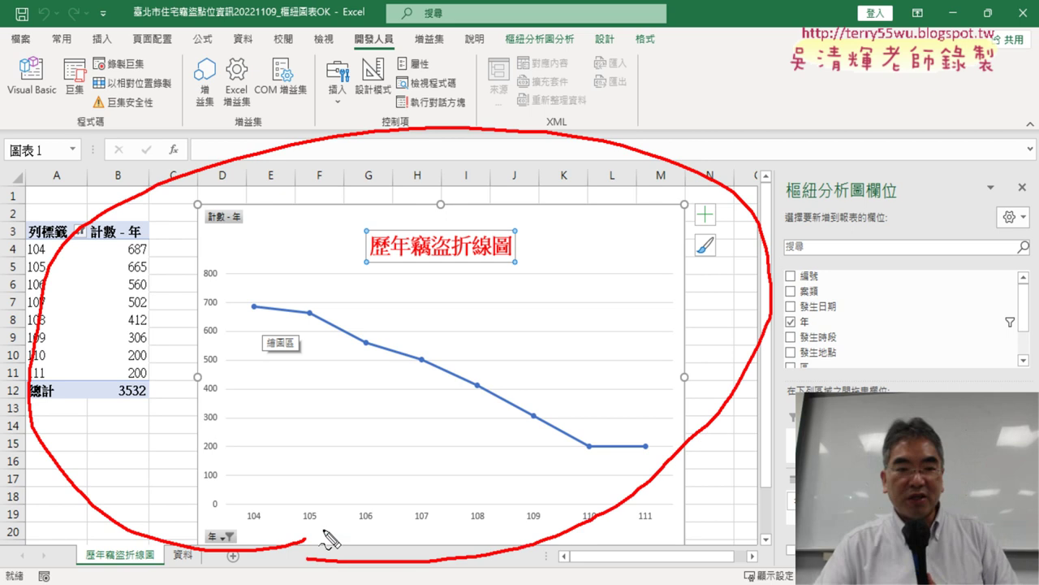
pyautogui.press('Escape')
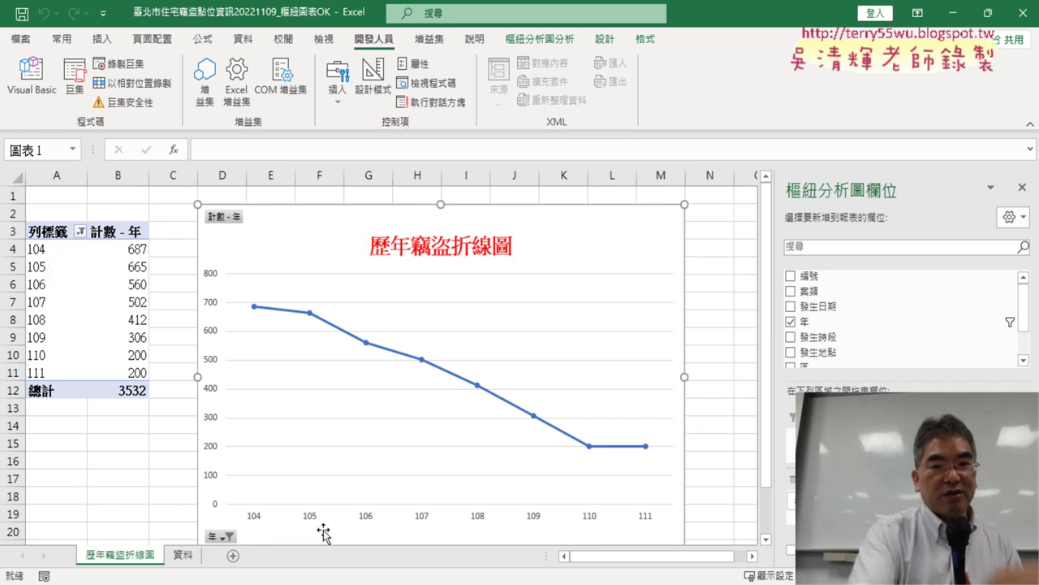